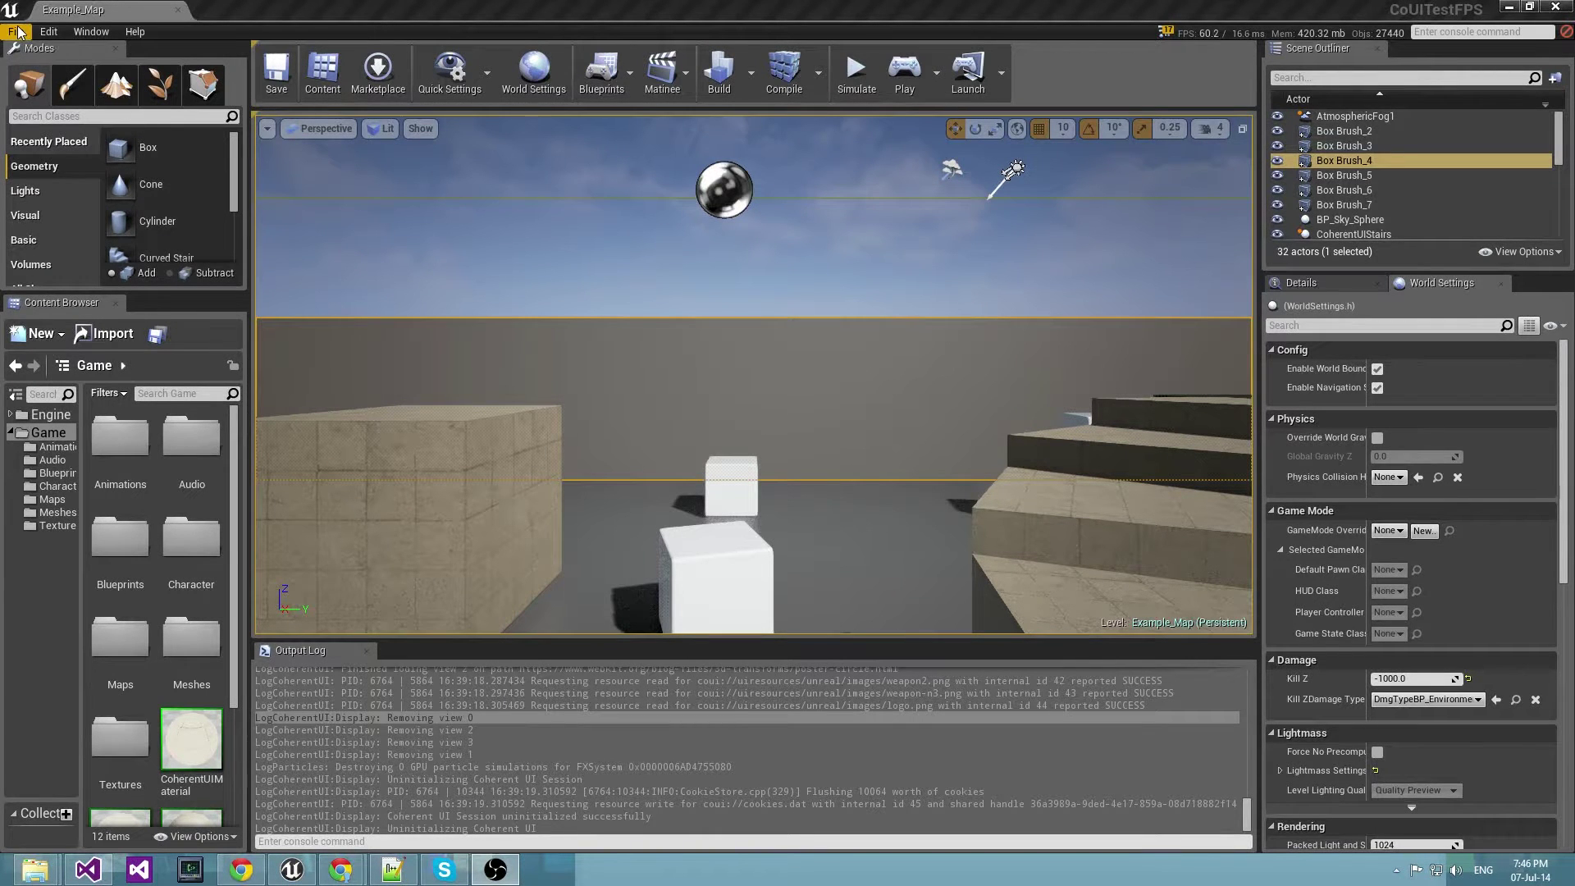
Start a new project from the Blueprint First Person template.
{"action": "left_click", "coordinate": [17, 31]}
{"action": "left_click", "coordinate": [1427, 17]}
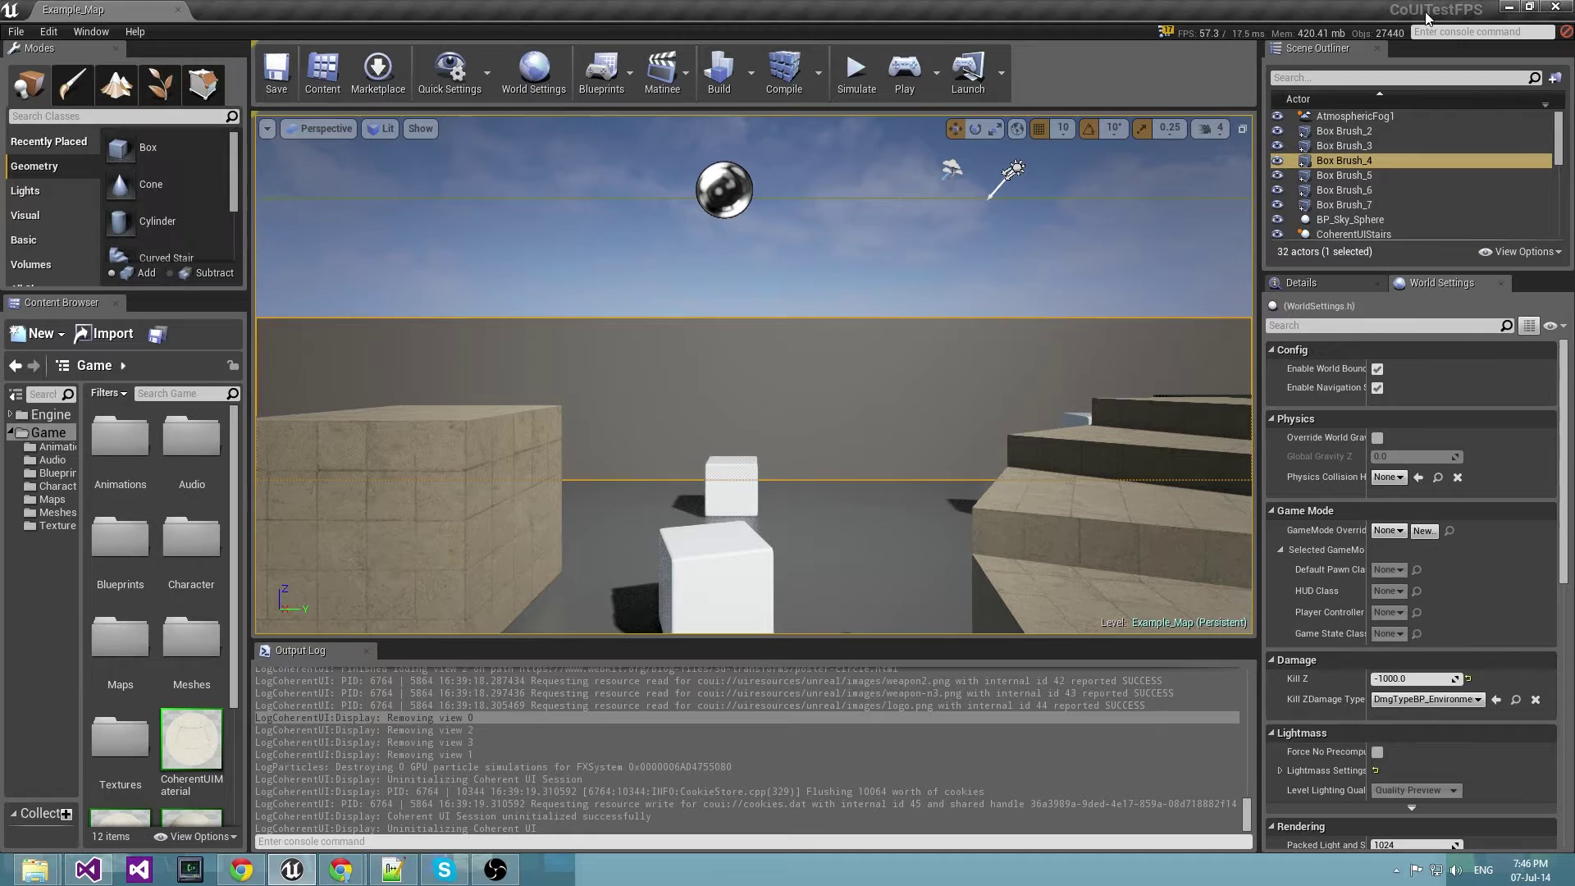
{"action": "left_click", "coordinate": [19, 34]}
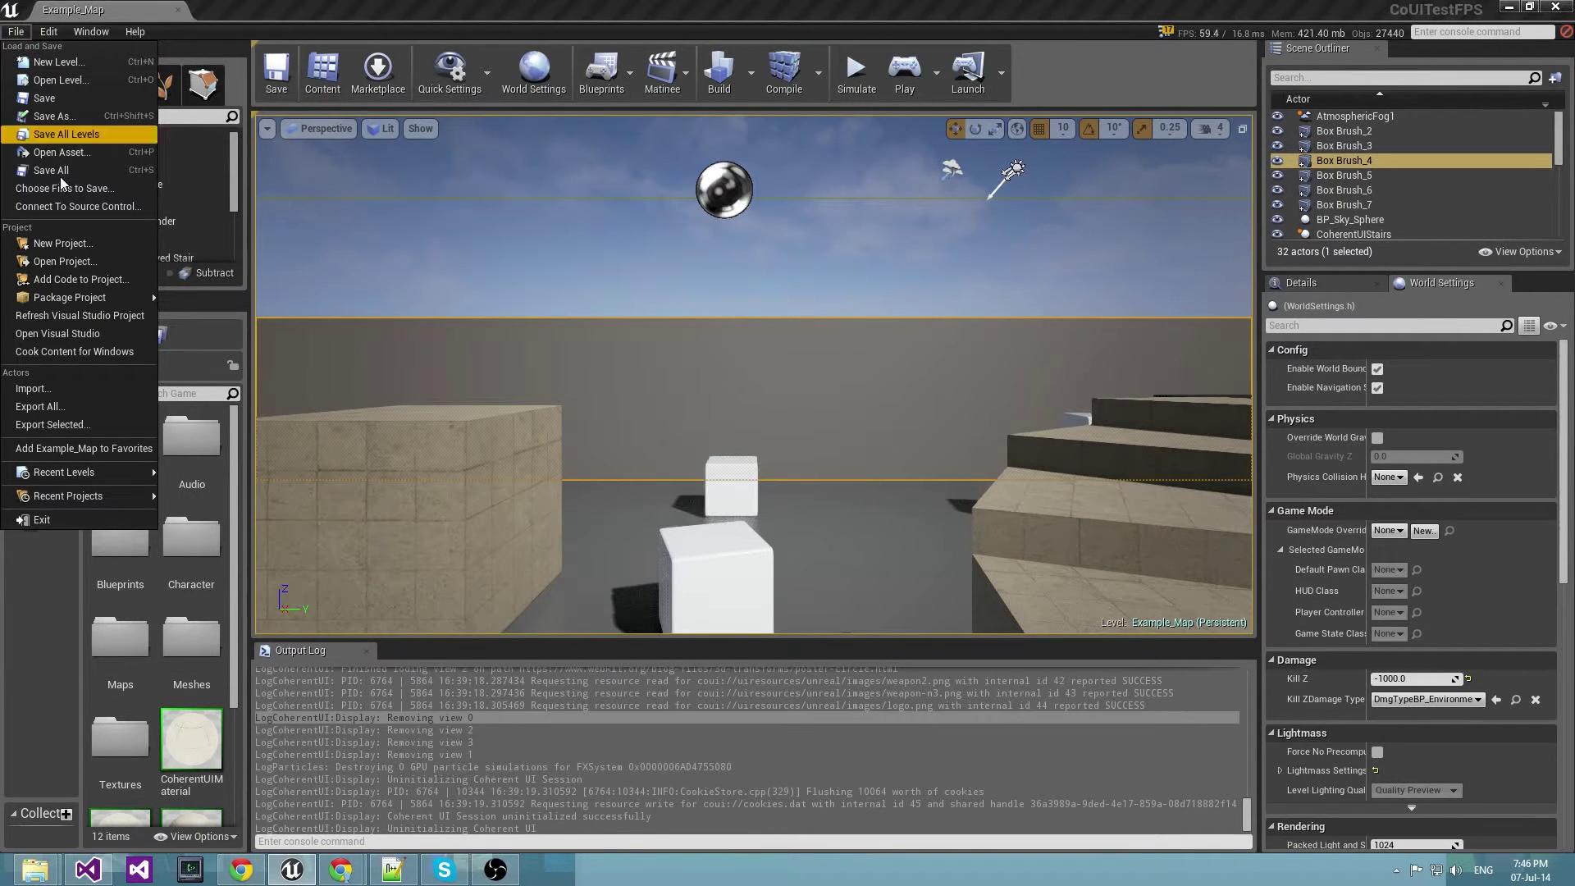
{"action": "left_click", "coordinate": [79, 244]}
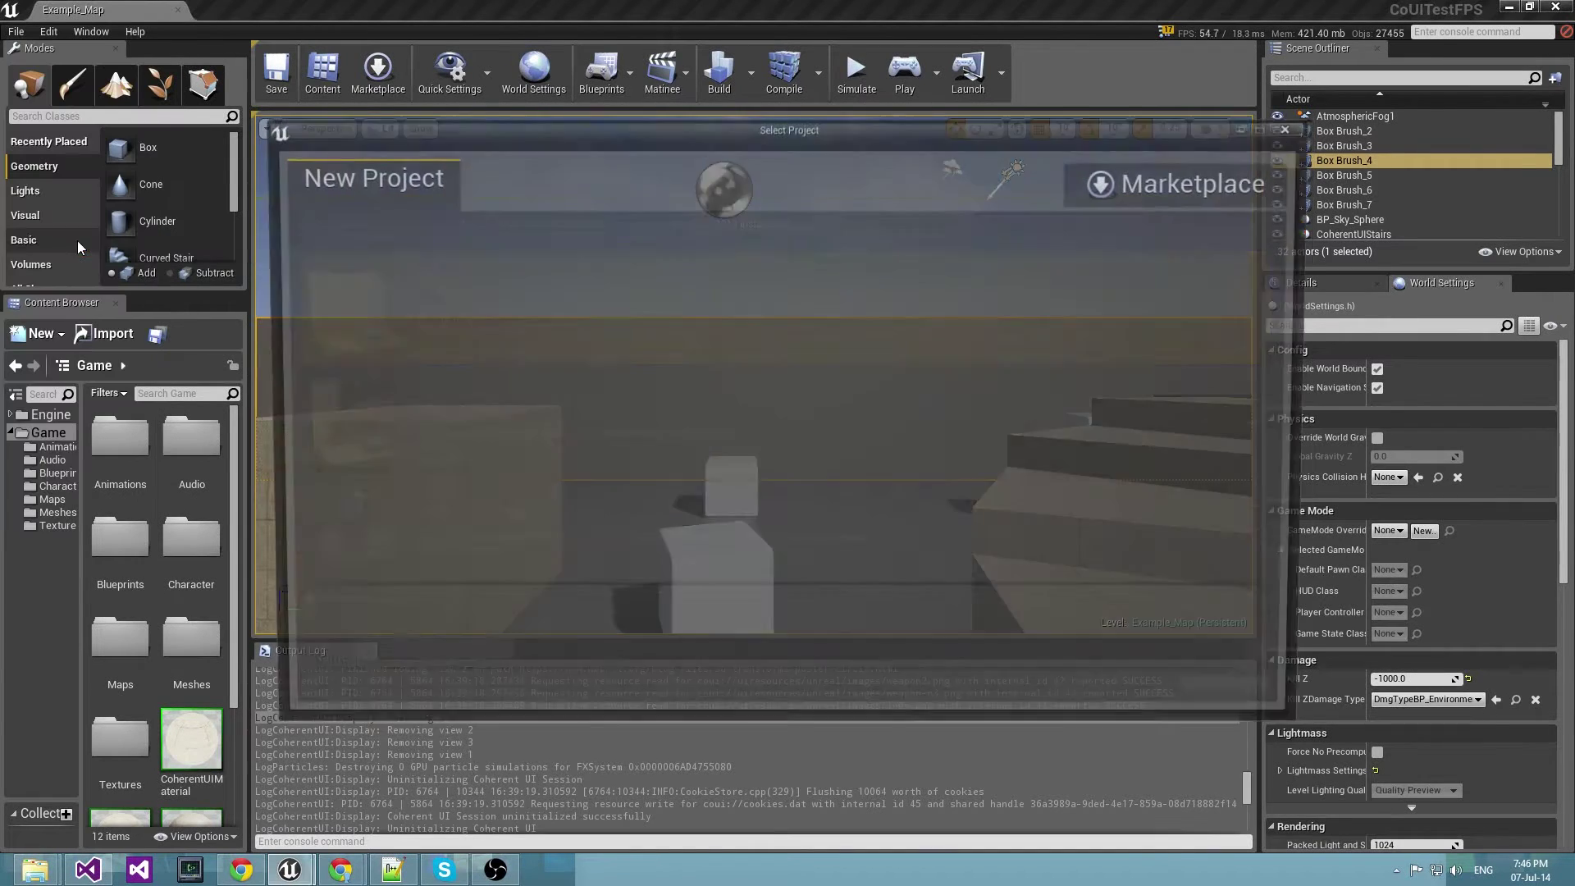
{"action": "scroll", "coordinate": [599, 436], "scroll_direction": "down", "scroll_amount": 3}
{"action": "scroll", "coordinate": [729, 470], "scroll_direction": "down", "scroll_amount": 3}
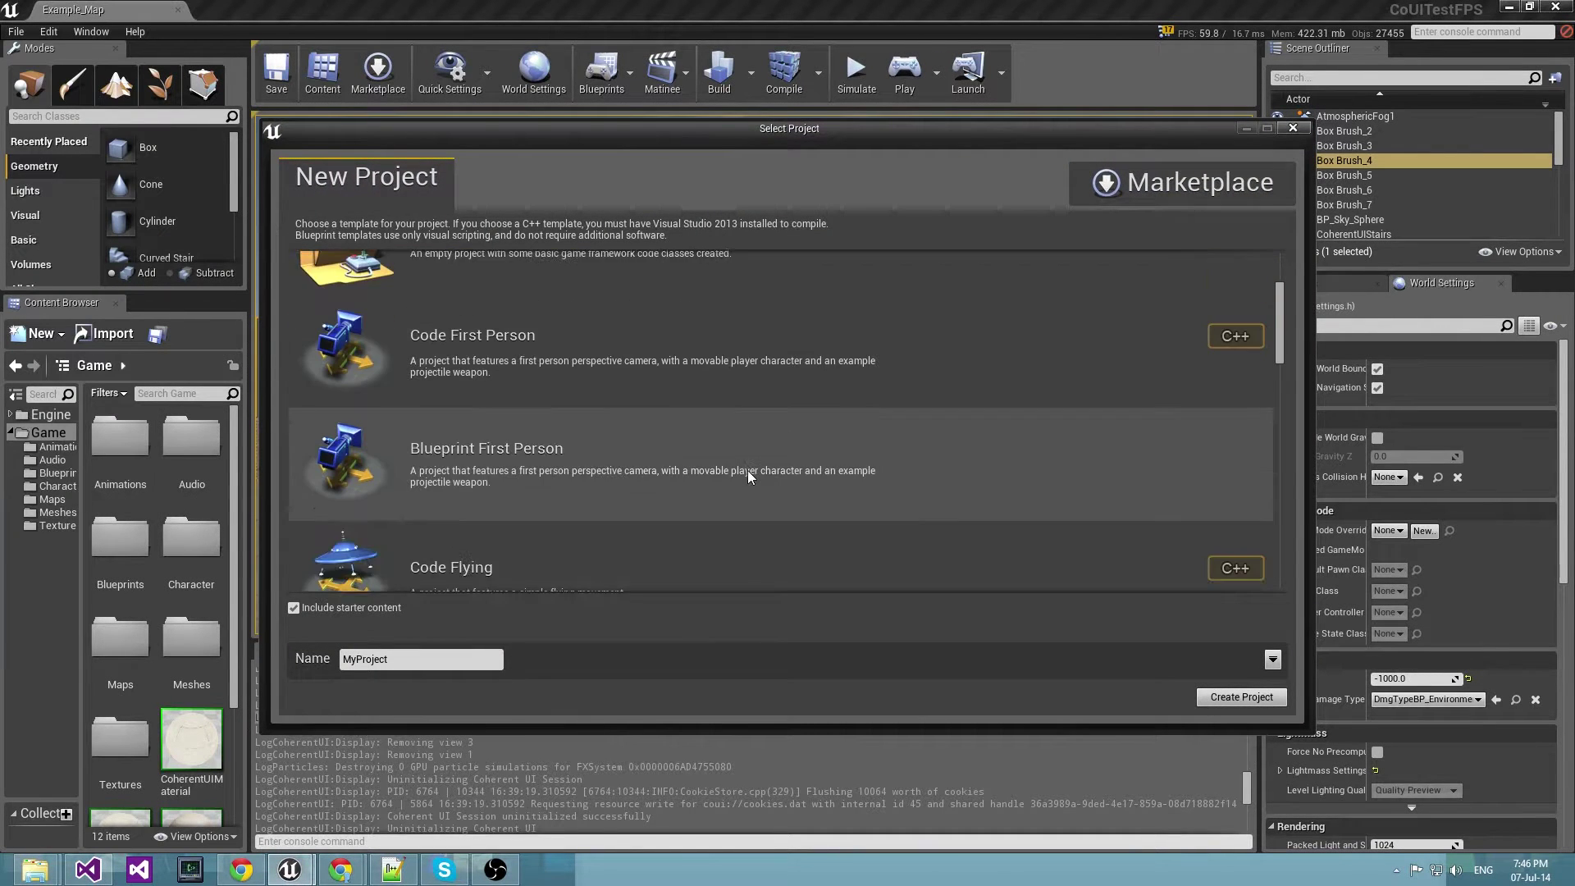
{"action": "scroll", "coordinate": [546, 409], "scroll_direction": "up", "scroll_amount": 5}
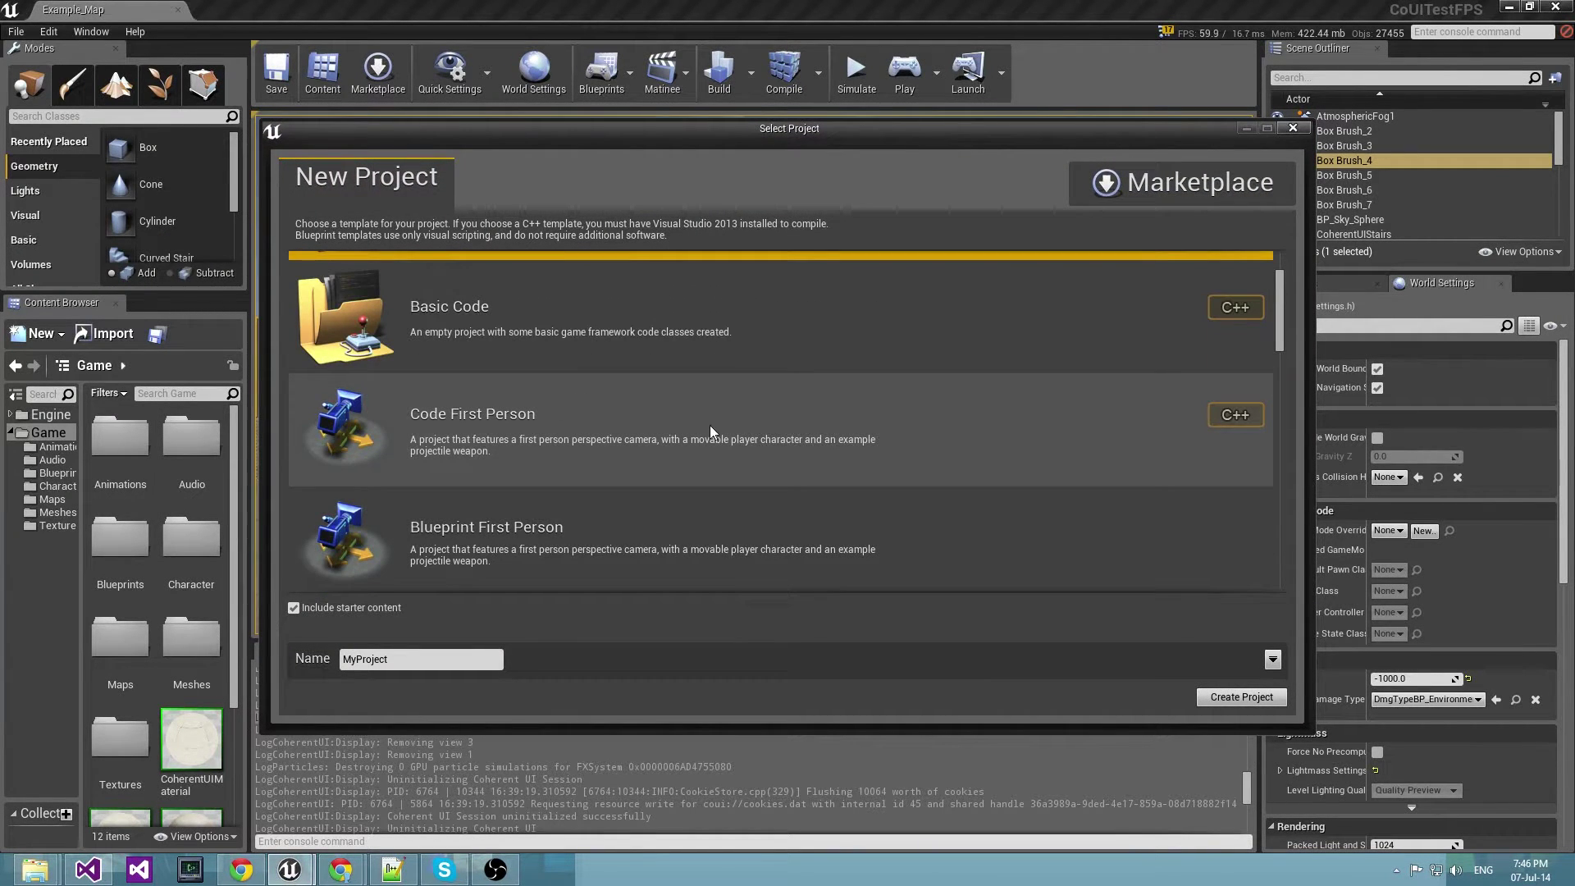
{"action": "scroll", "coordinate": [774, 427], "scroll_direction": "down", "scroll_amount": 2}
{"action": "left_click", "coordinate": [776, 425]}
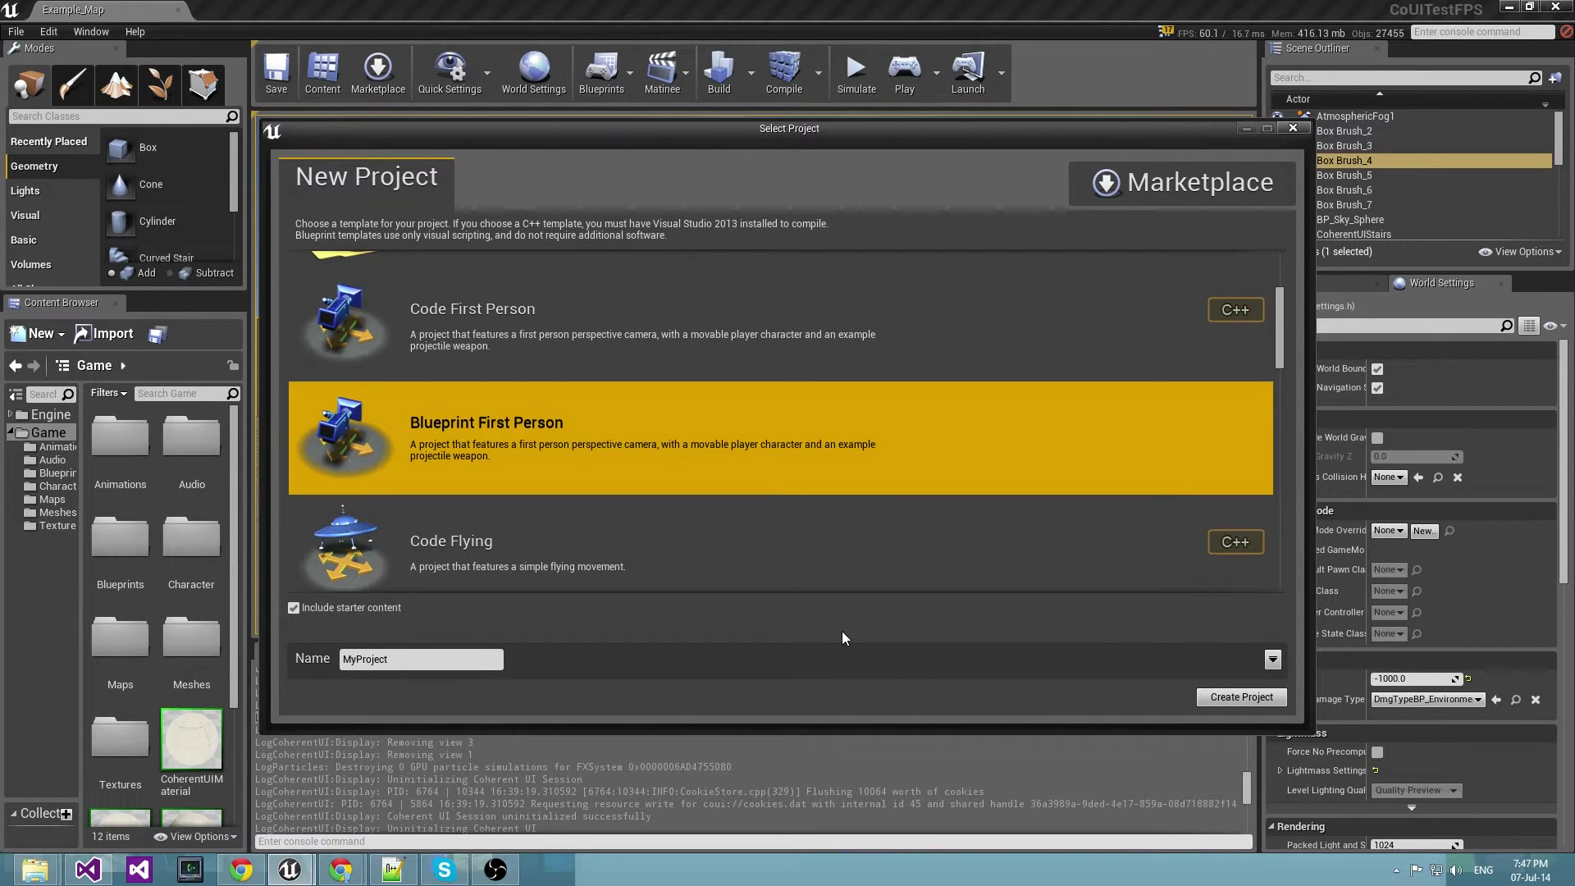
Set the project location to a new MySampleFPSProject folder inside the unreal folder.
{"action": "left_click", "coordinate": [1272, 659]}
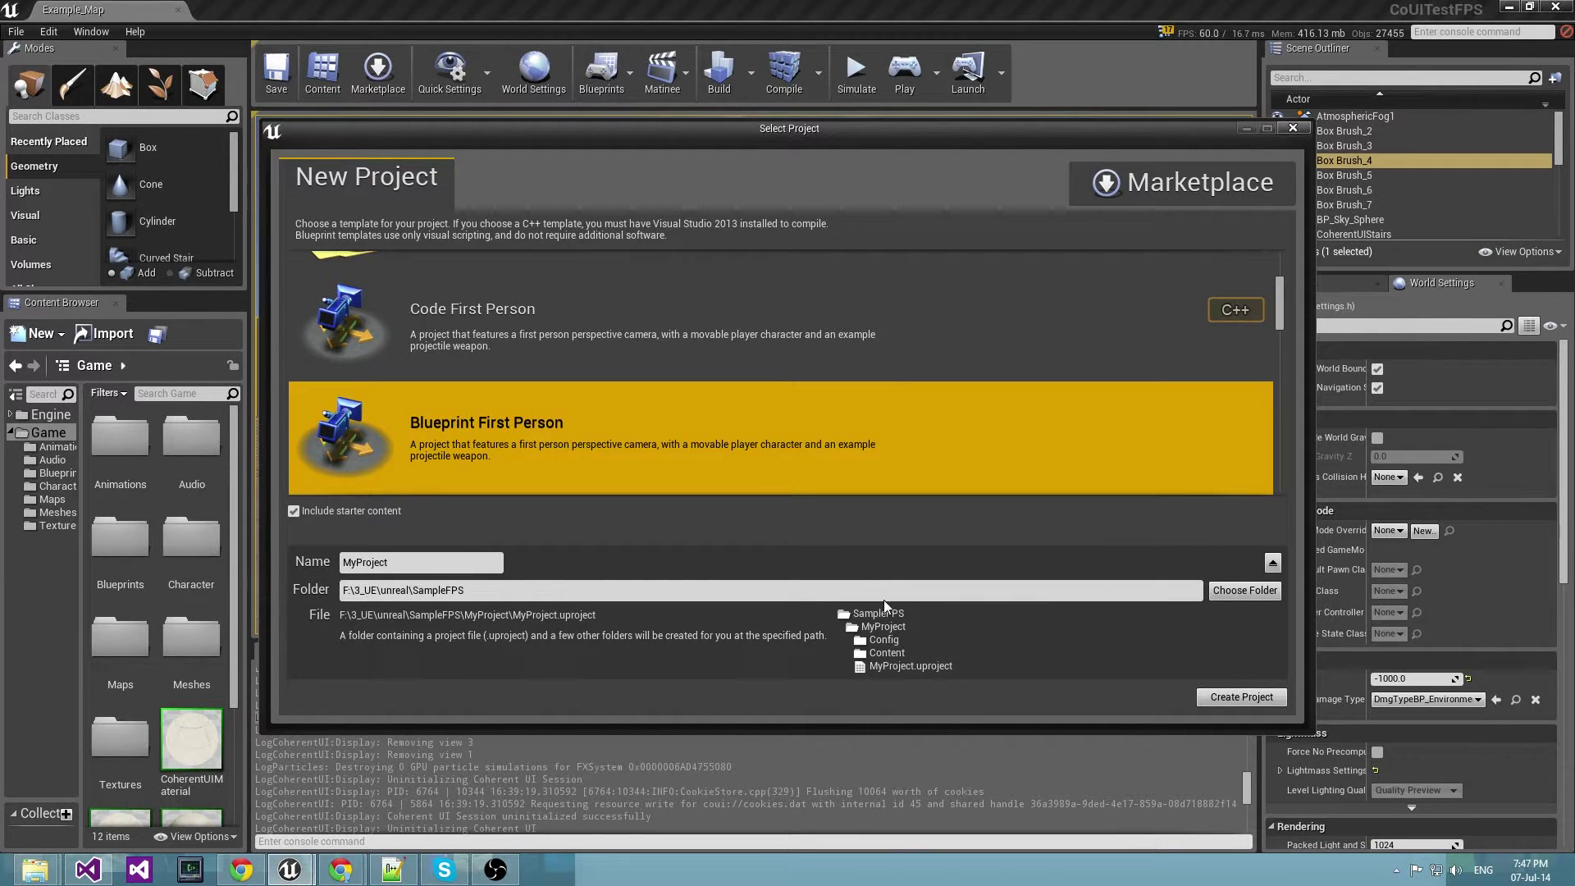
{"action": "left_click", "coordinate": [1236, 591]}
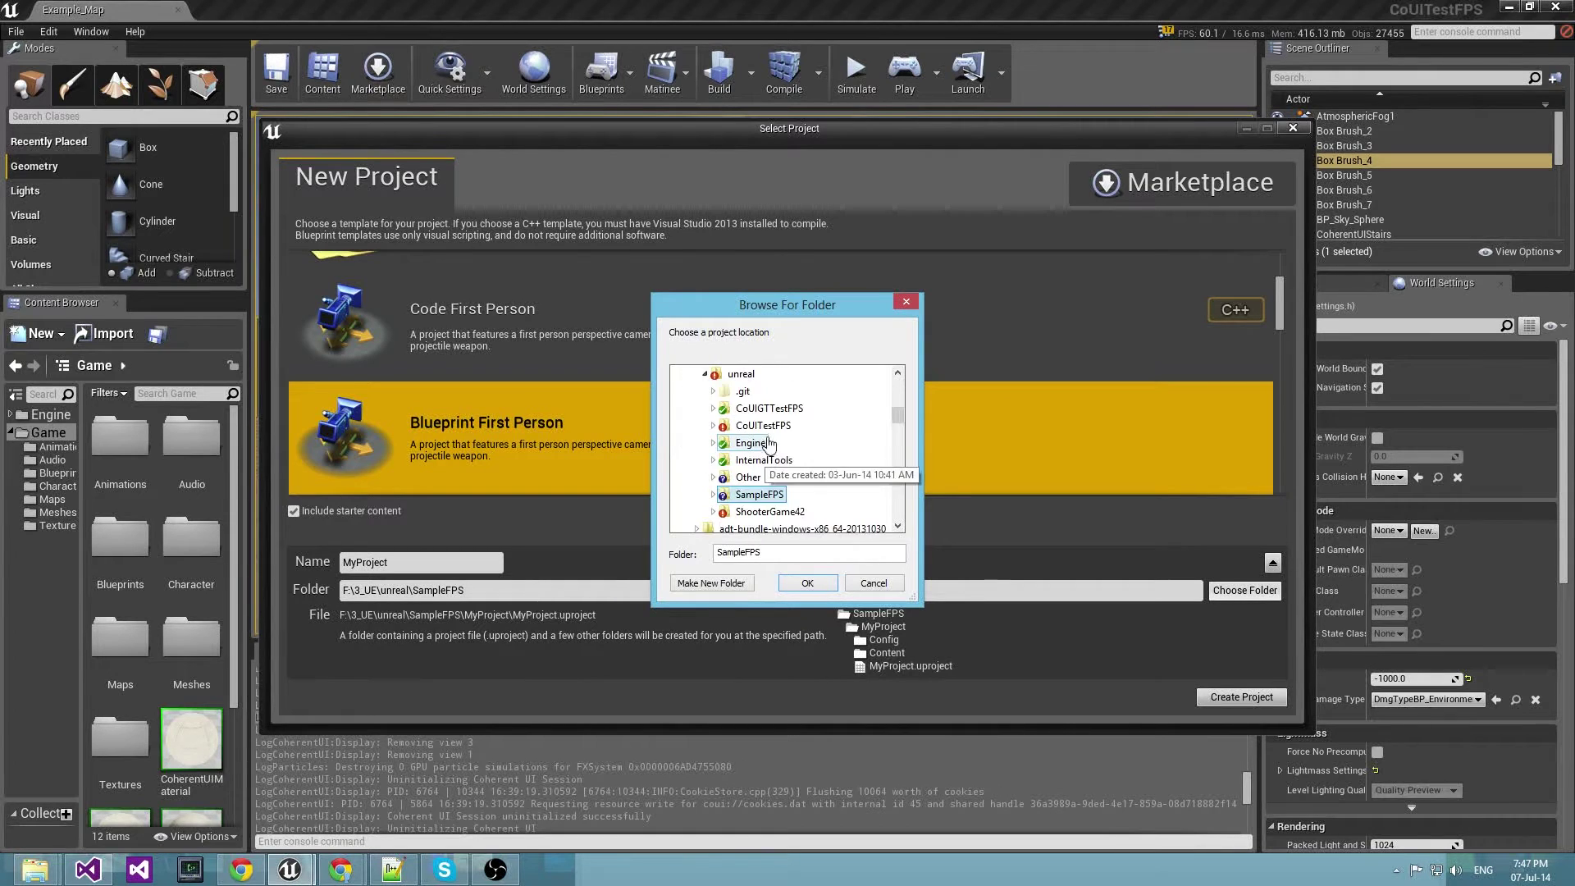
{"action": "left_click", "coordinate": [739, 375]}
{"action": "left_click", "coordinate": [736, 584]}
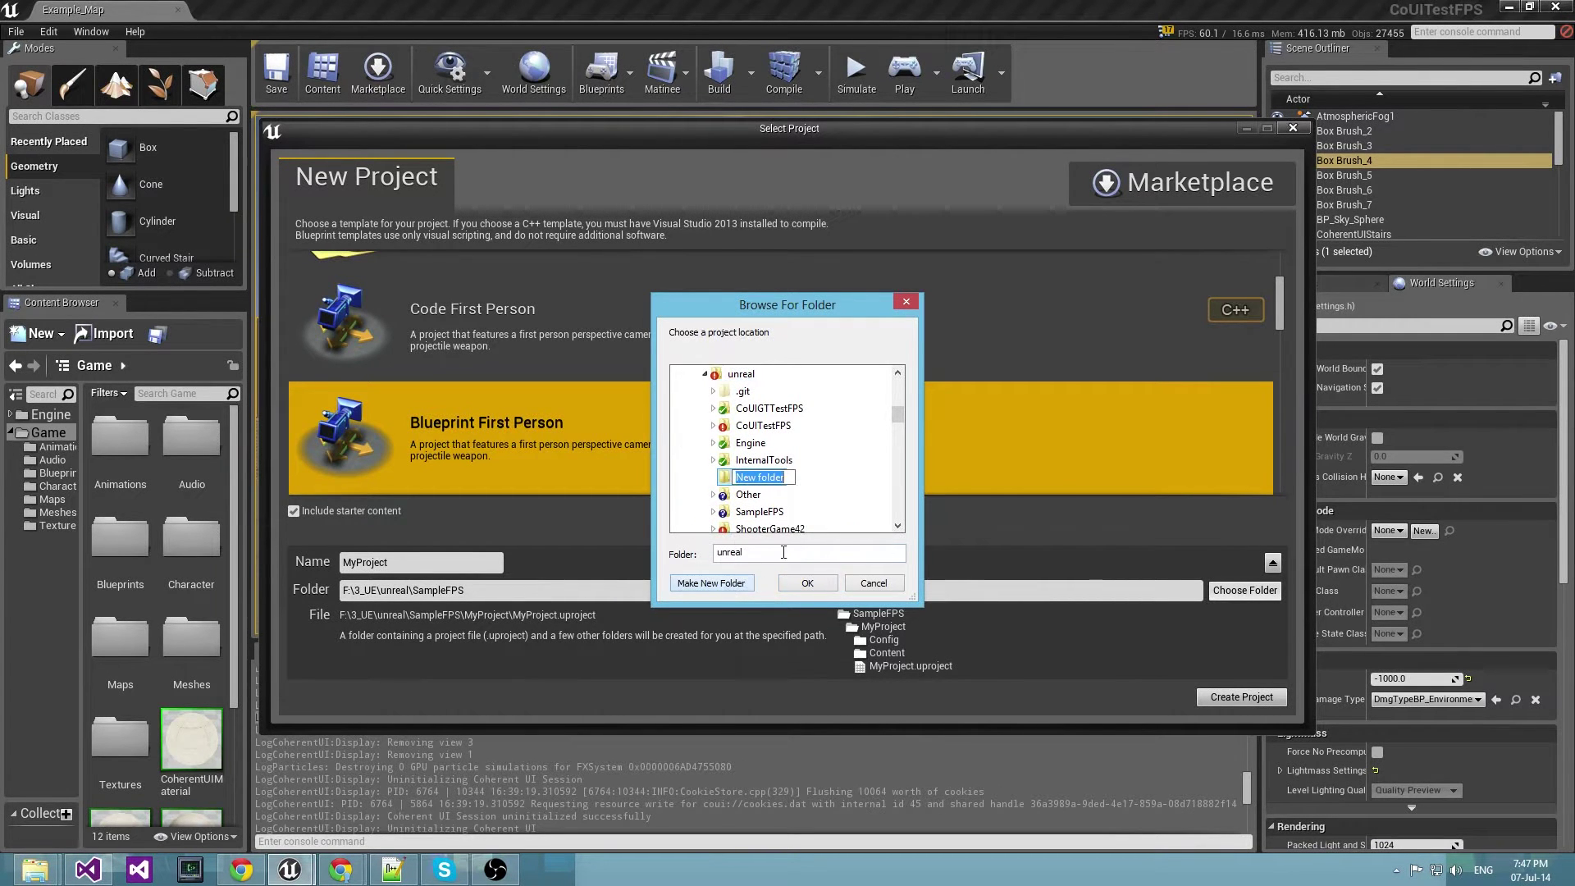
{"action": "type", "text": "MySample"}
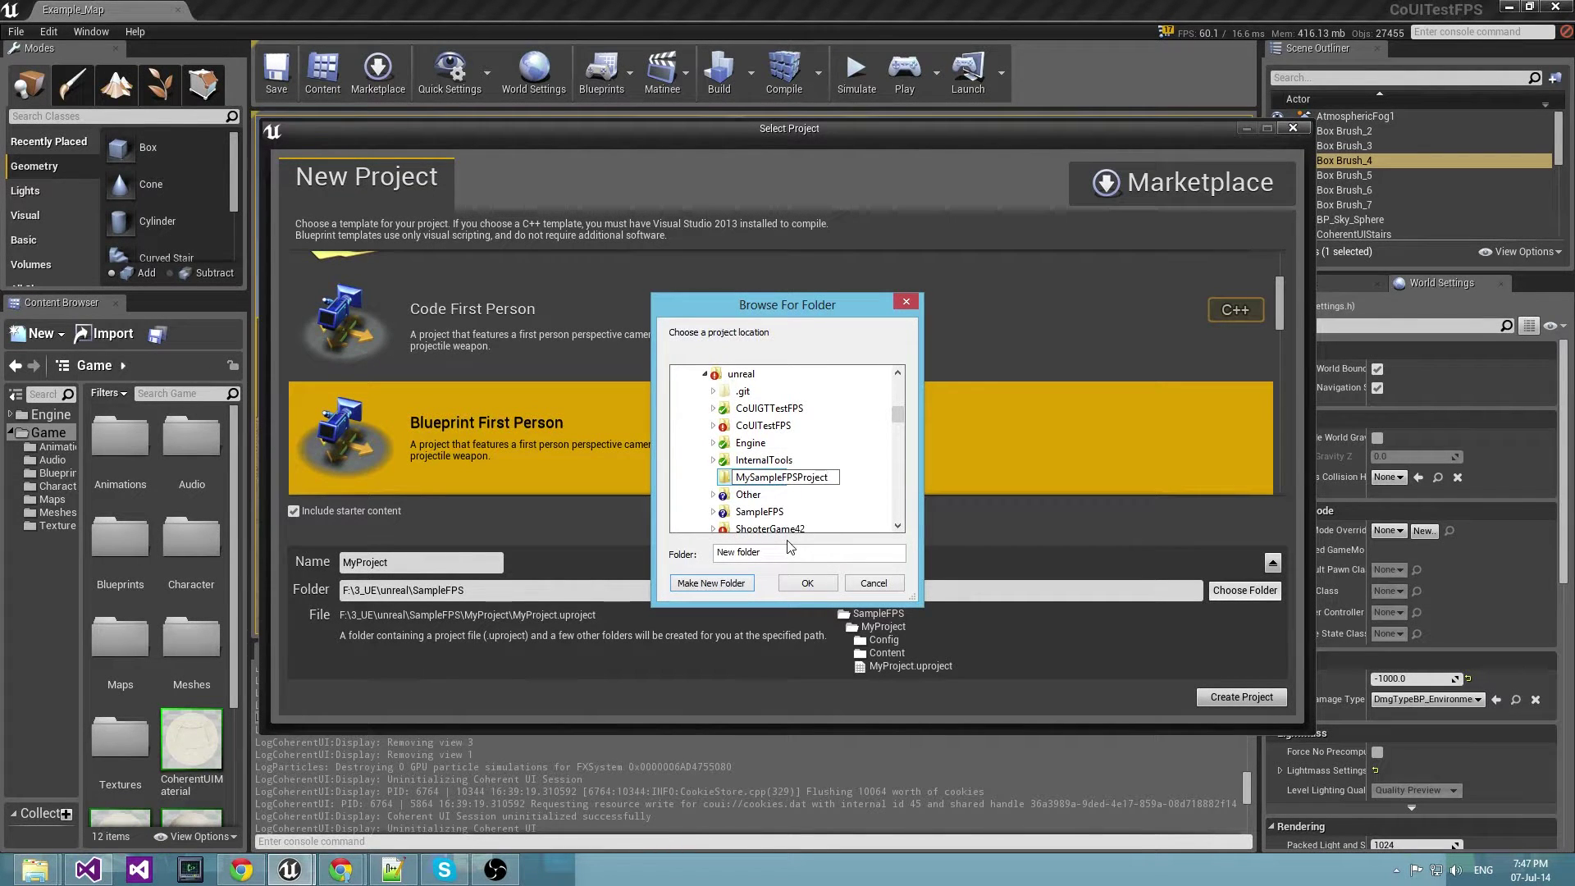
{"action": "type", "text": "FPSProject"}
{"action": "key", "text": "Return"}
{"action": "left_click", "coordinate": [807, 582]}
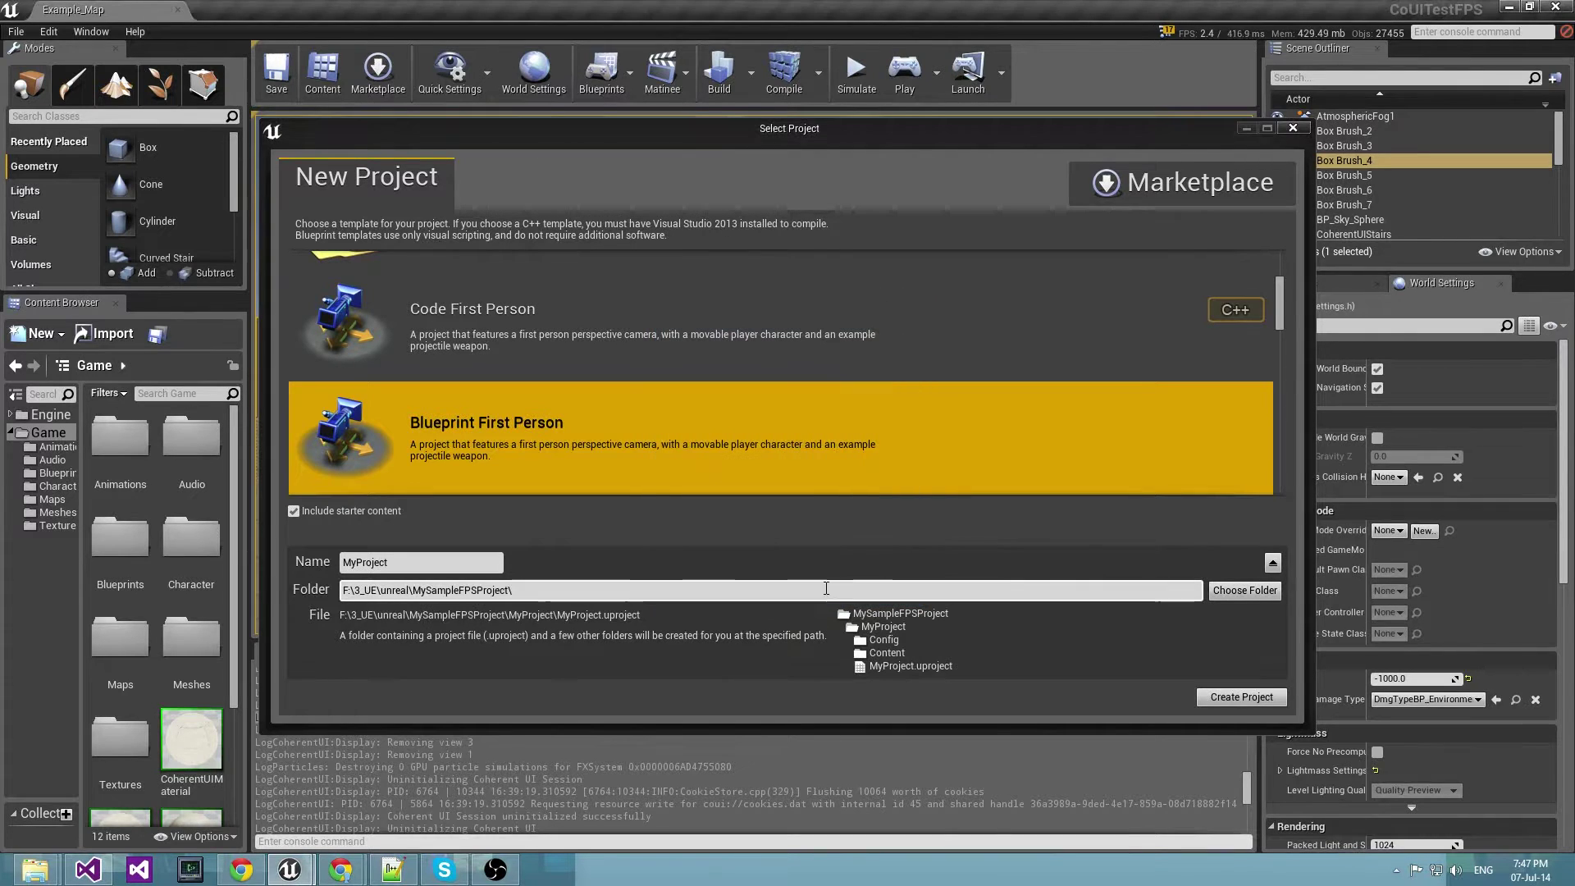
Name the project MySampleFPSProject and create it.
{"action": "left_click", "coordinate": [417, 563]}
{"action": "key", "text": "ctrl+a"}
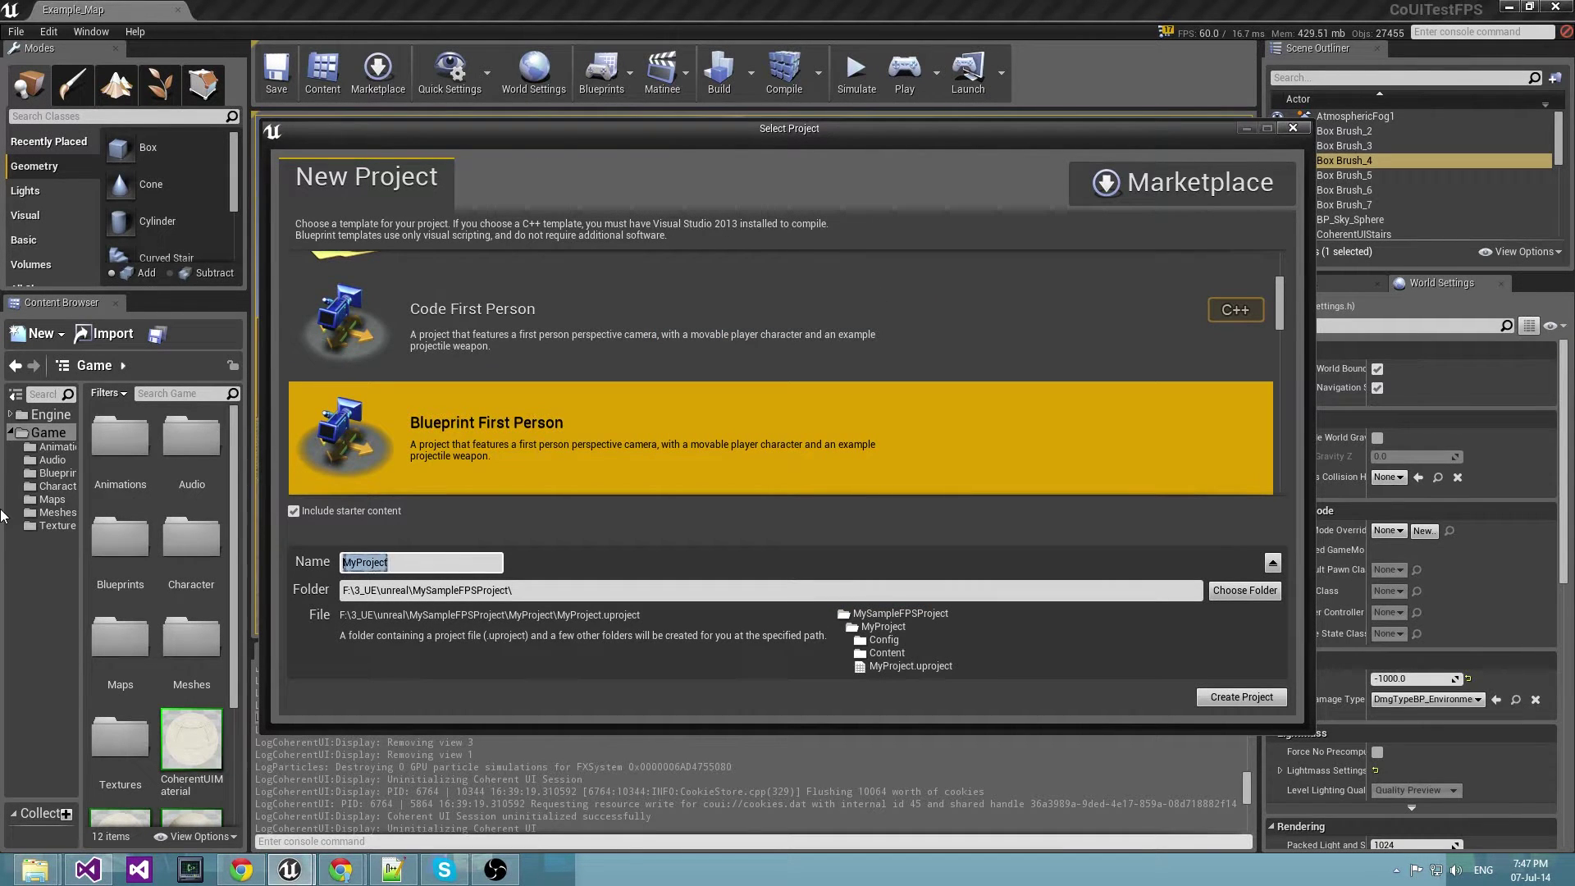
{"action": "type", "text": "MySamp"}
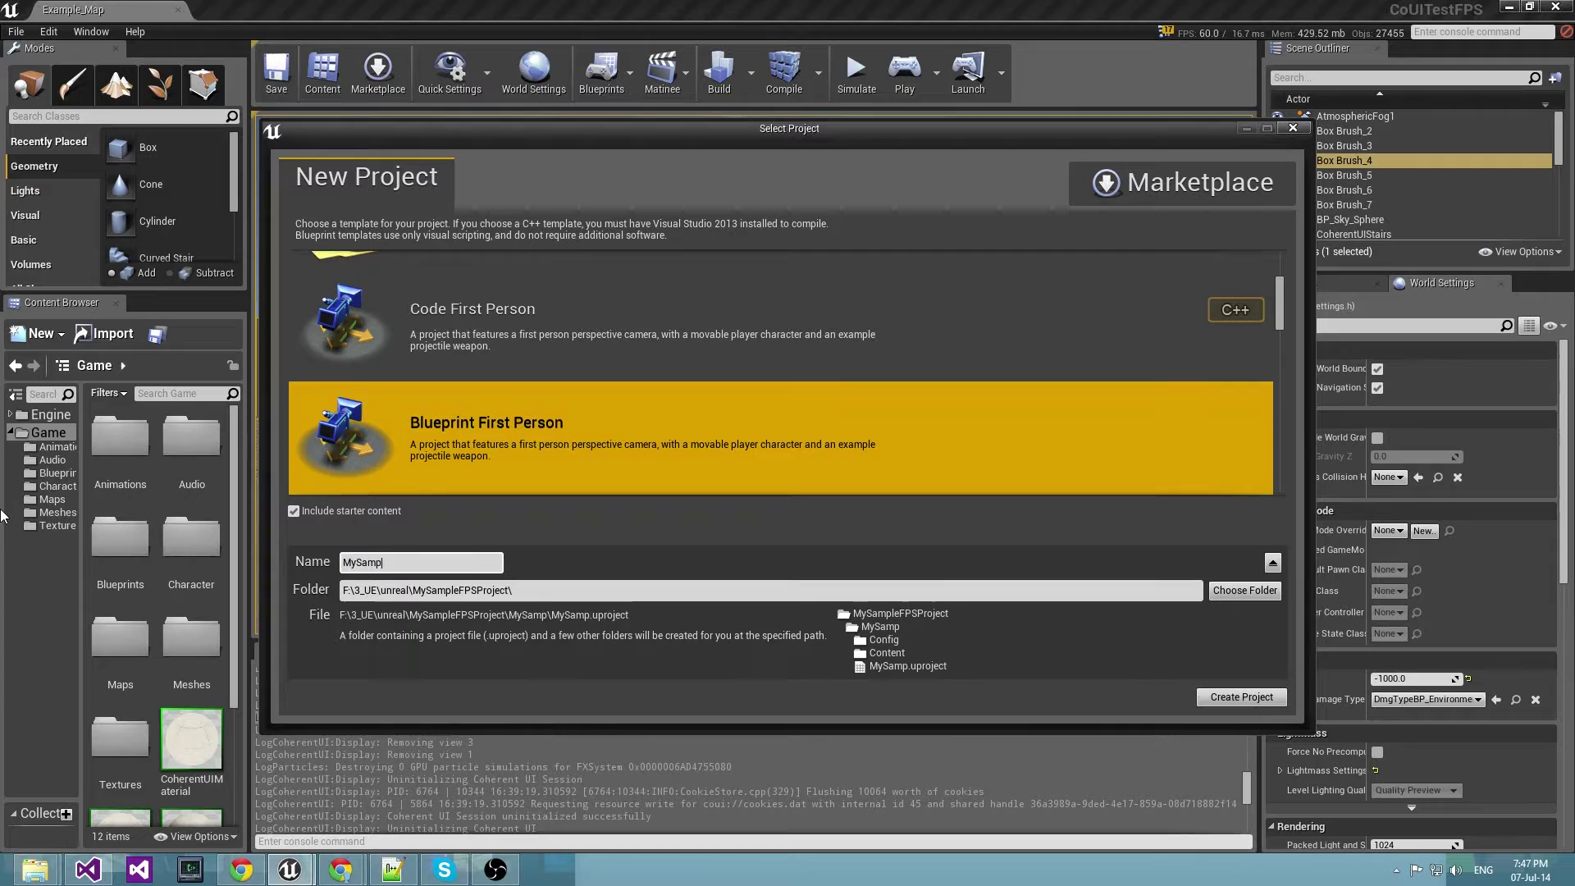
{"action": "type", "text": "leFPSProject"}
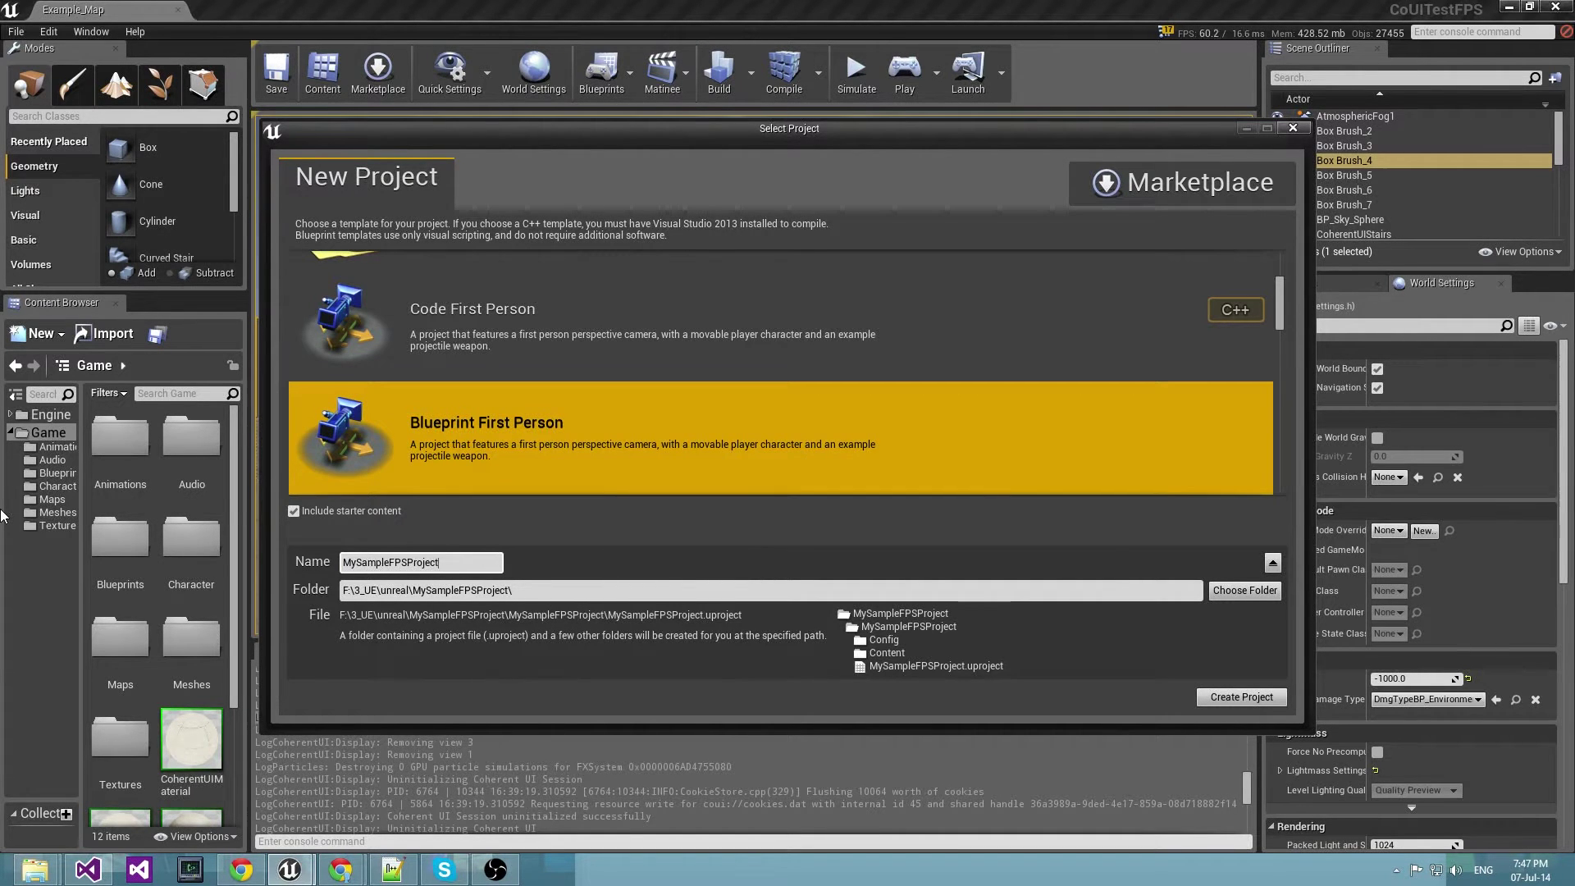
{"action": "left_click", "coordinate": [1241, 697]}
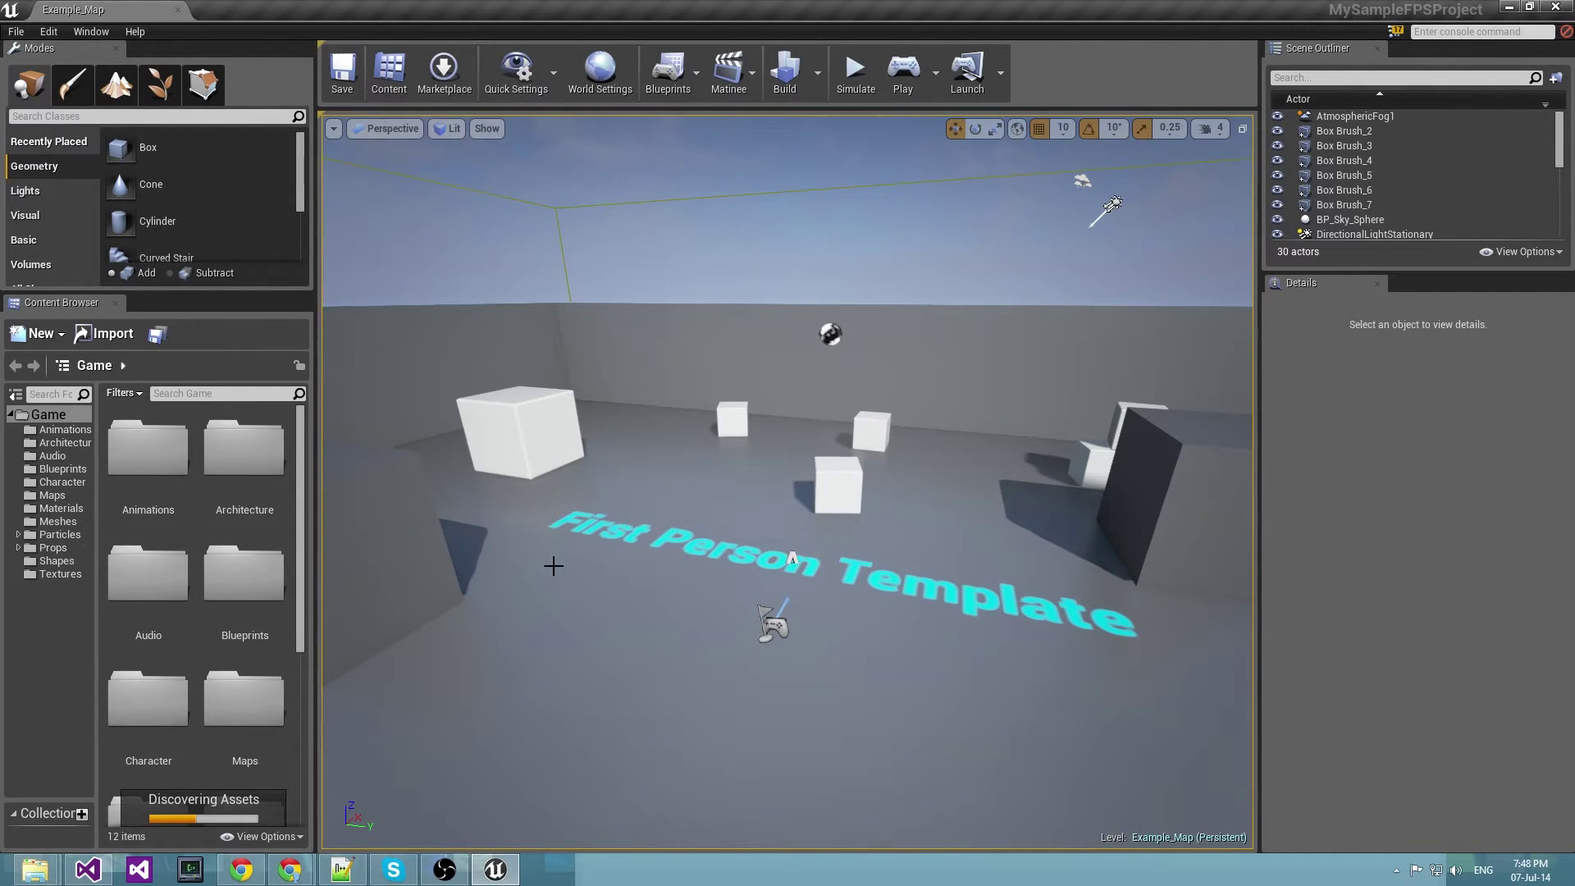
Select the CoherentUI plugin folder in CoUITestFPS\Plugins for copying.
{"action": "mouse_move", "coordinate": [37, 872]}
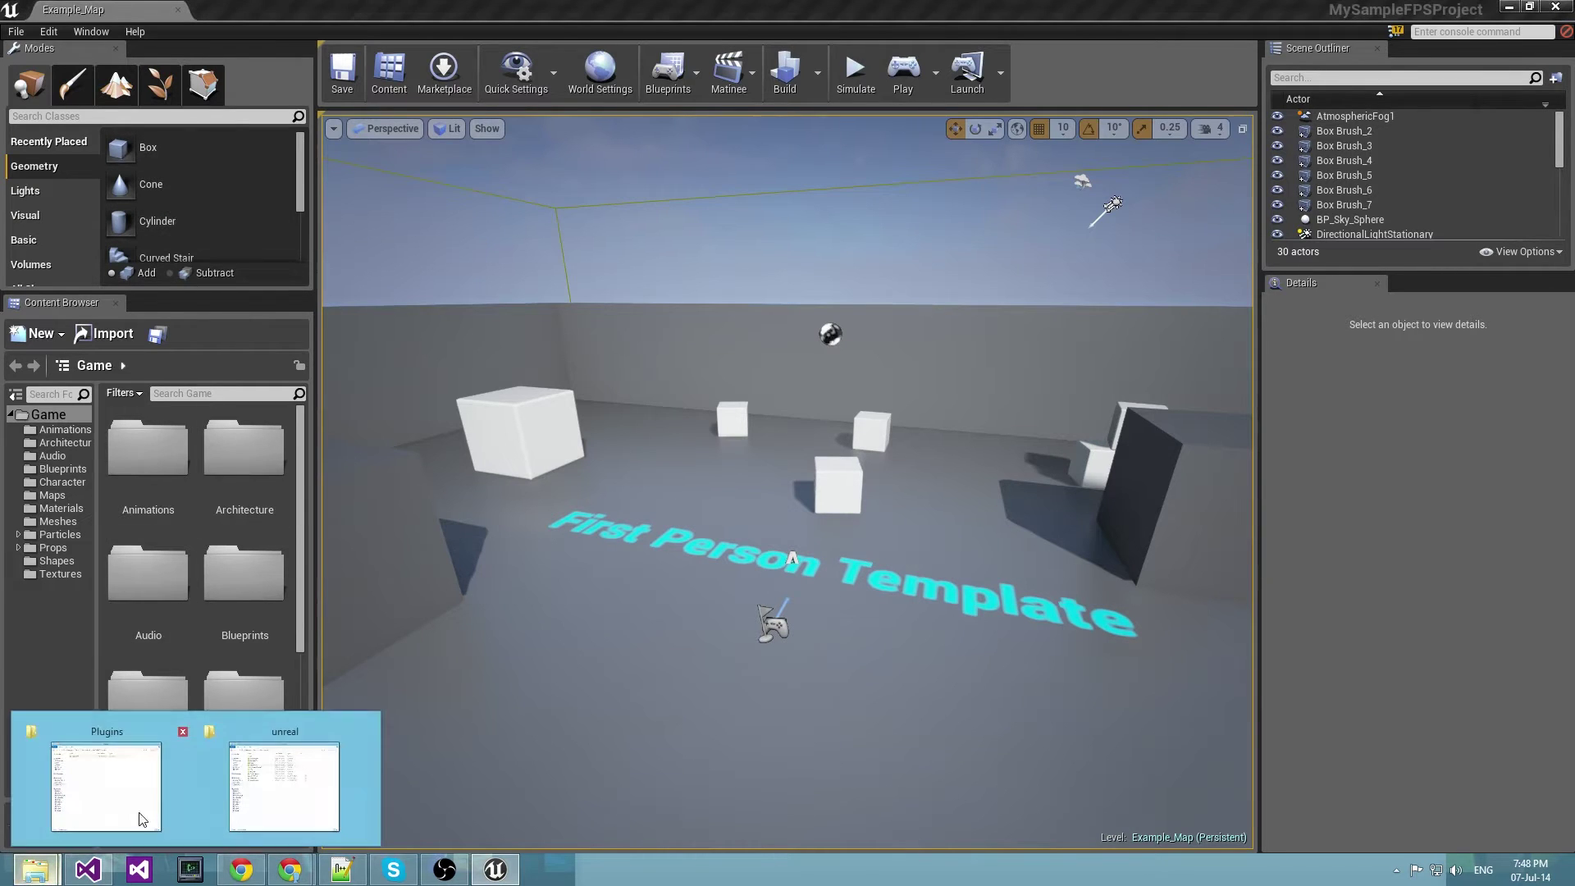
{"action": "left_click", "coordinate": [99, 779]}
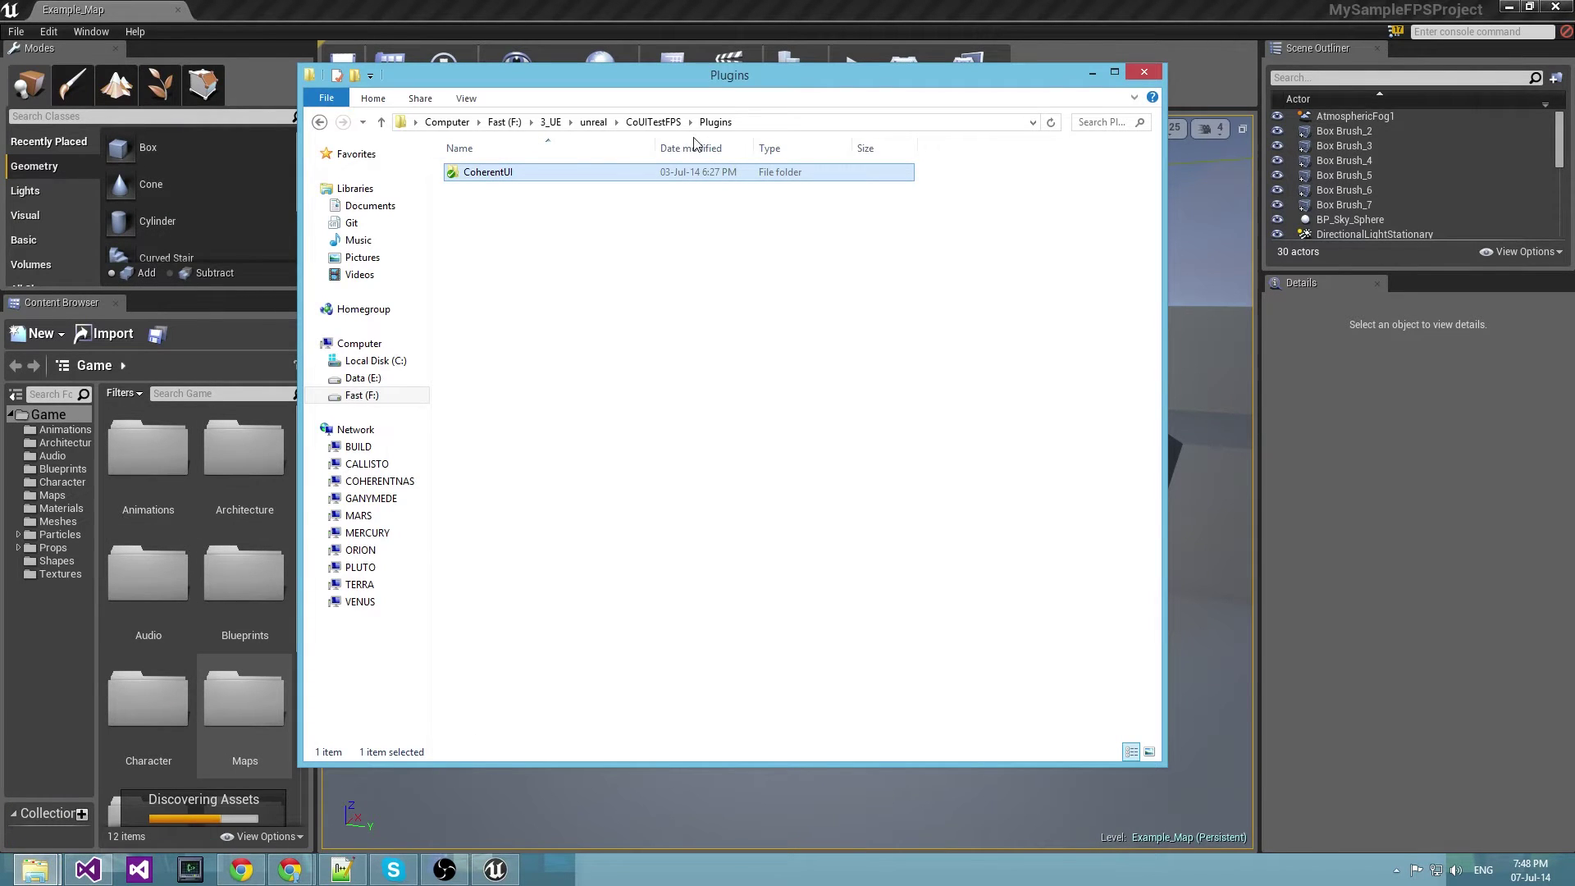
{"action": "left_click_drag", "start_coordinate": [580, 207], "coordinate": [492, 176]}
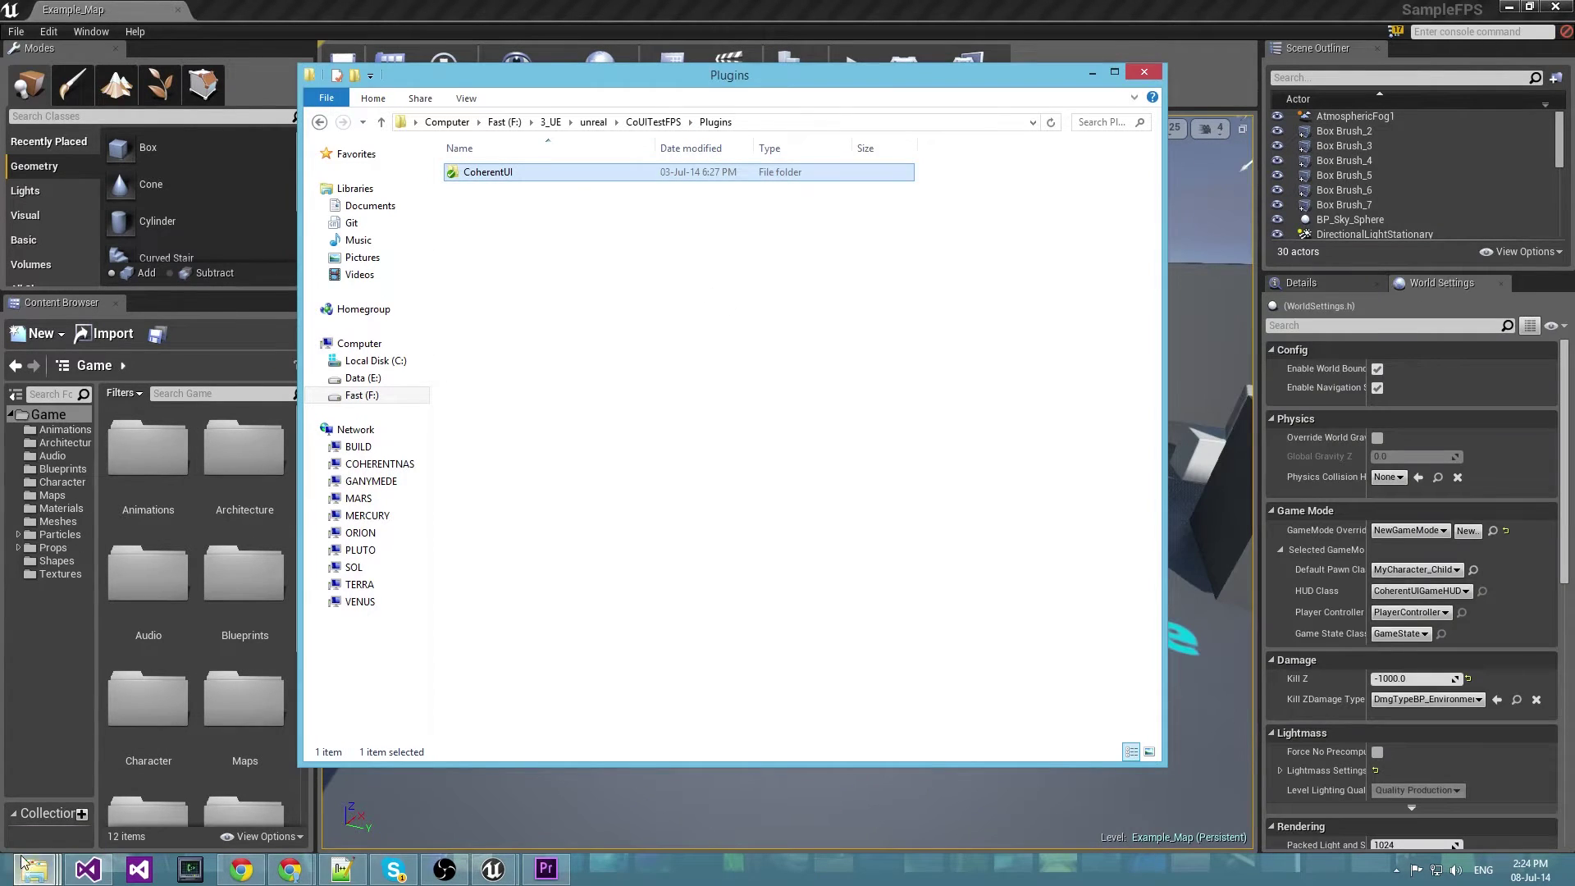
Create a Plugins folder in MySampleFPSProject and paste the CoherentUI folder into it.
{"action": "left_click", "coordinate": [37, 870]}
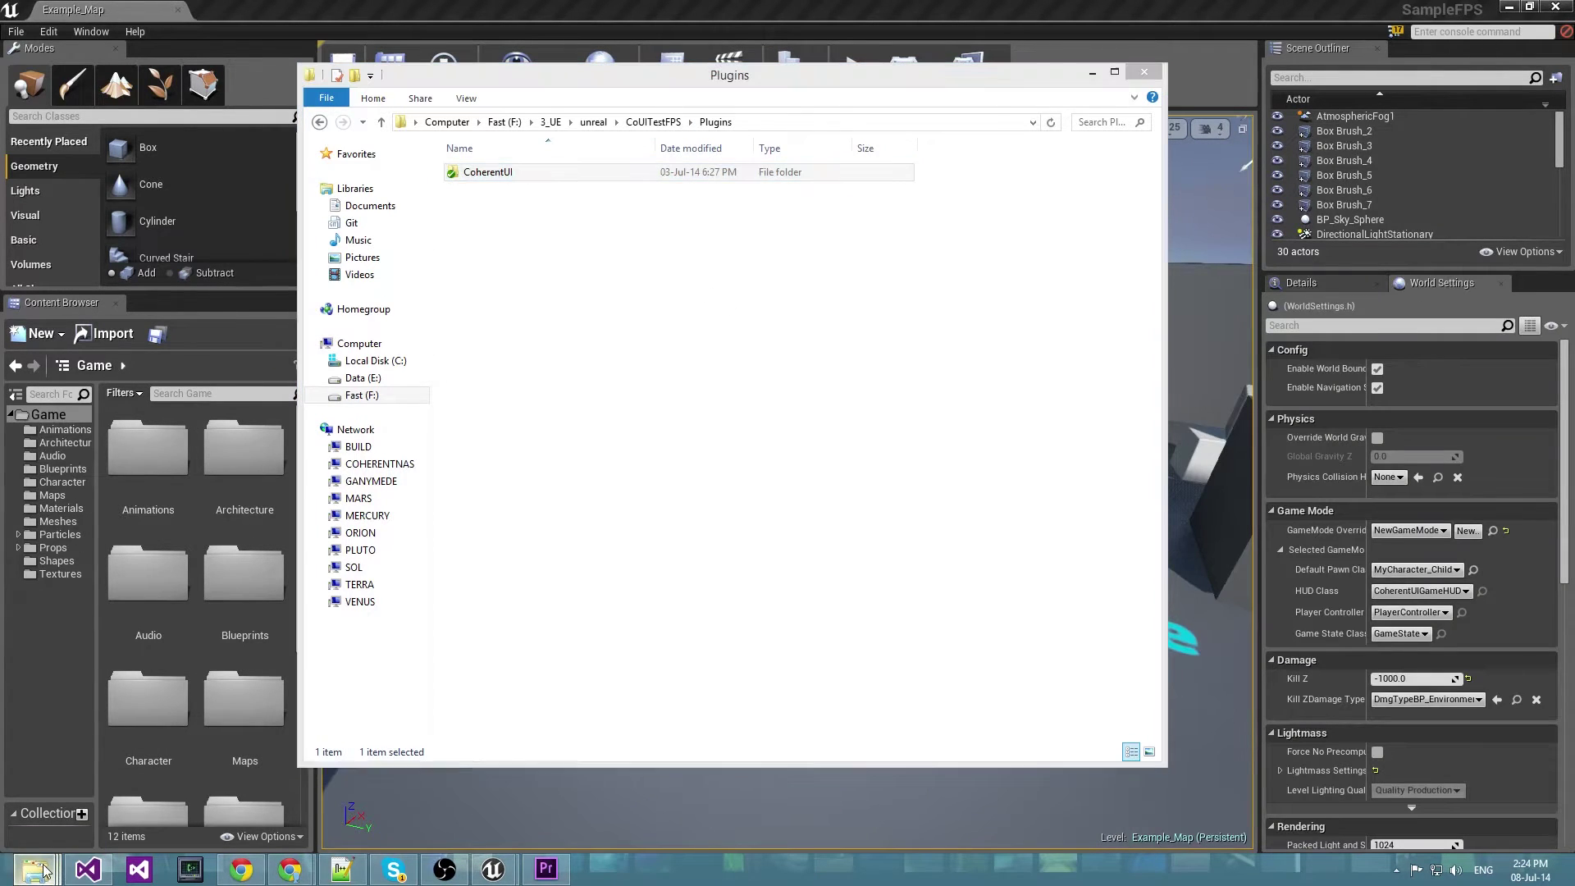
{"action": "left_click", "coordinate": [271, 812]}
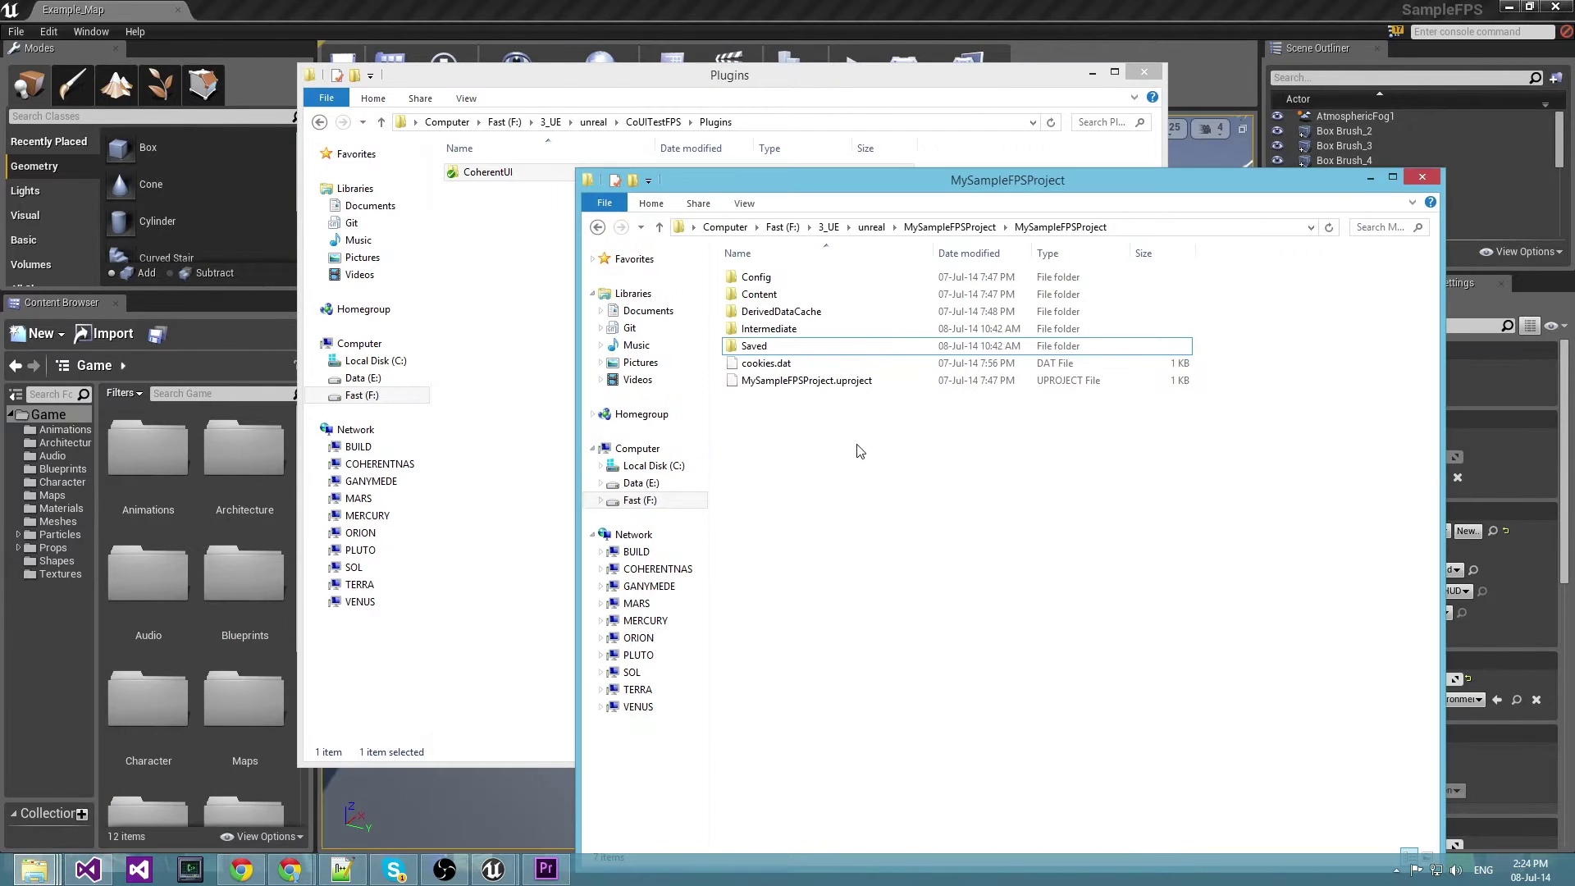
{"action": "right_click", "coordinate": [844, 455]}
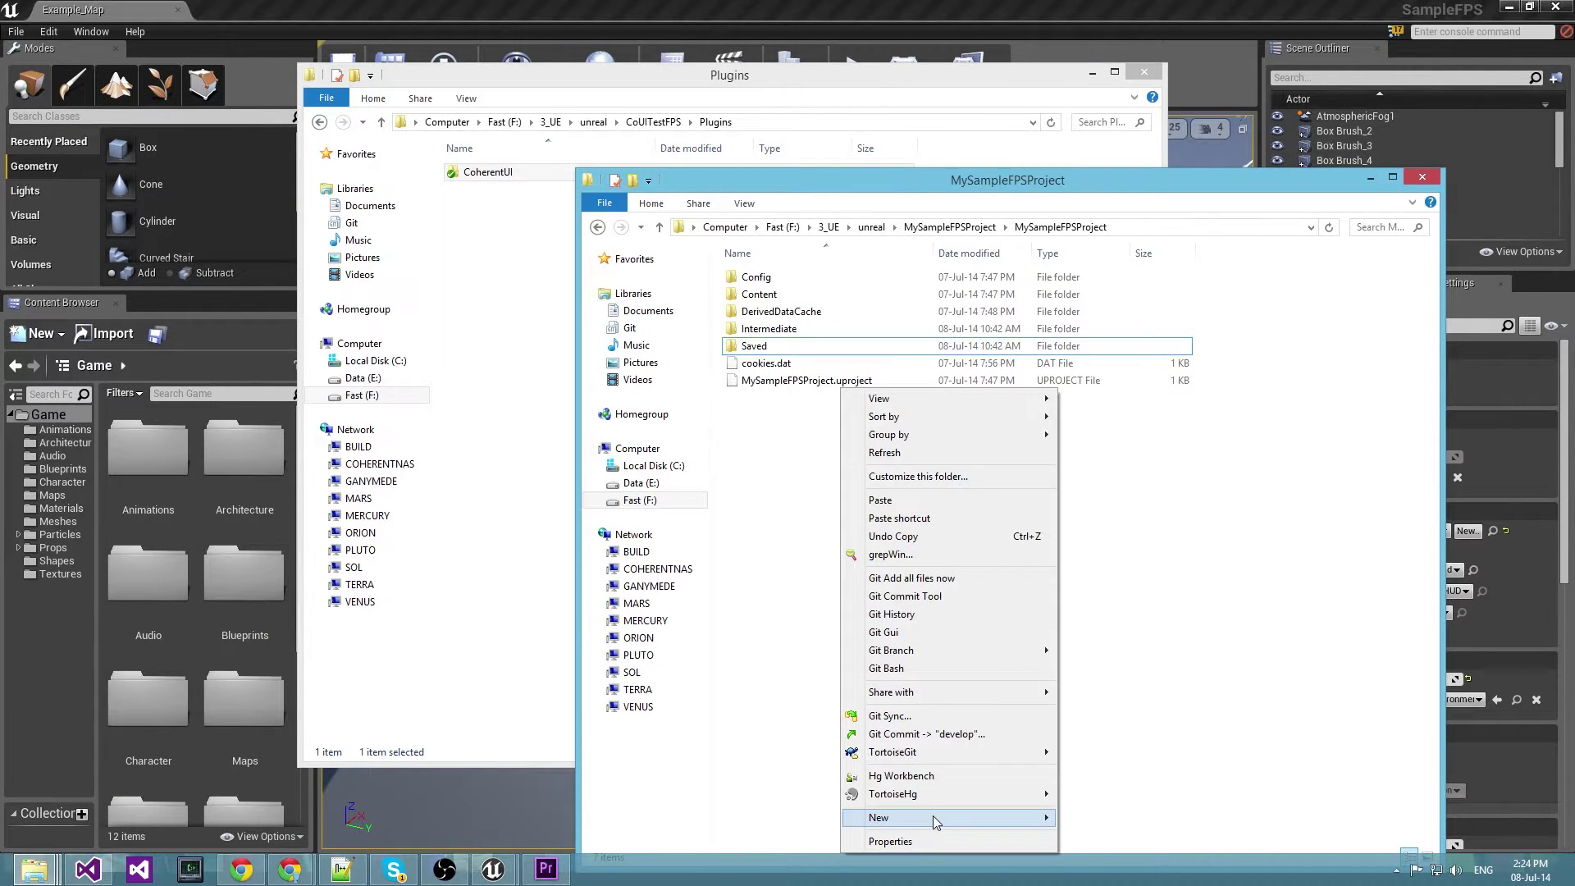
{"action": "mouse_move", "coordinate": [982, 819]}
{"action": "left_click", "coordinate": [1107, 615]}
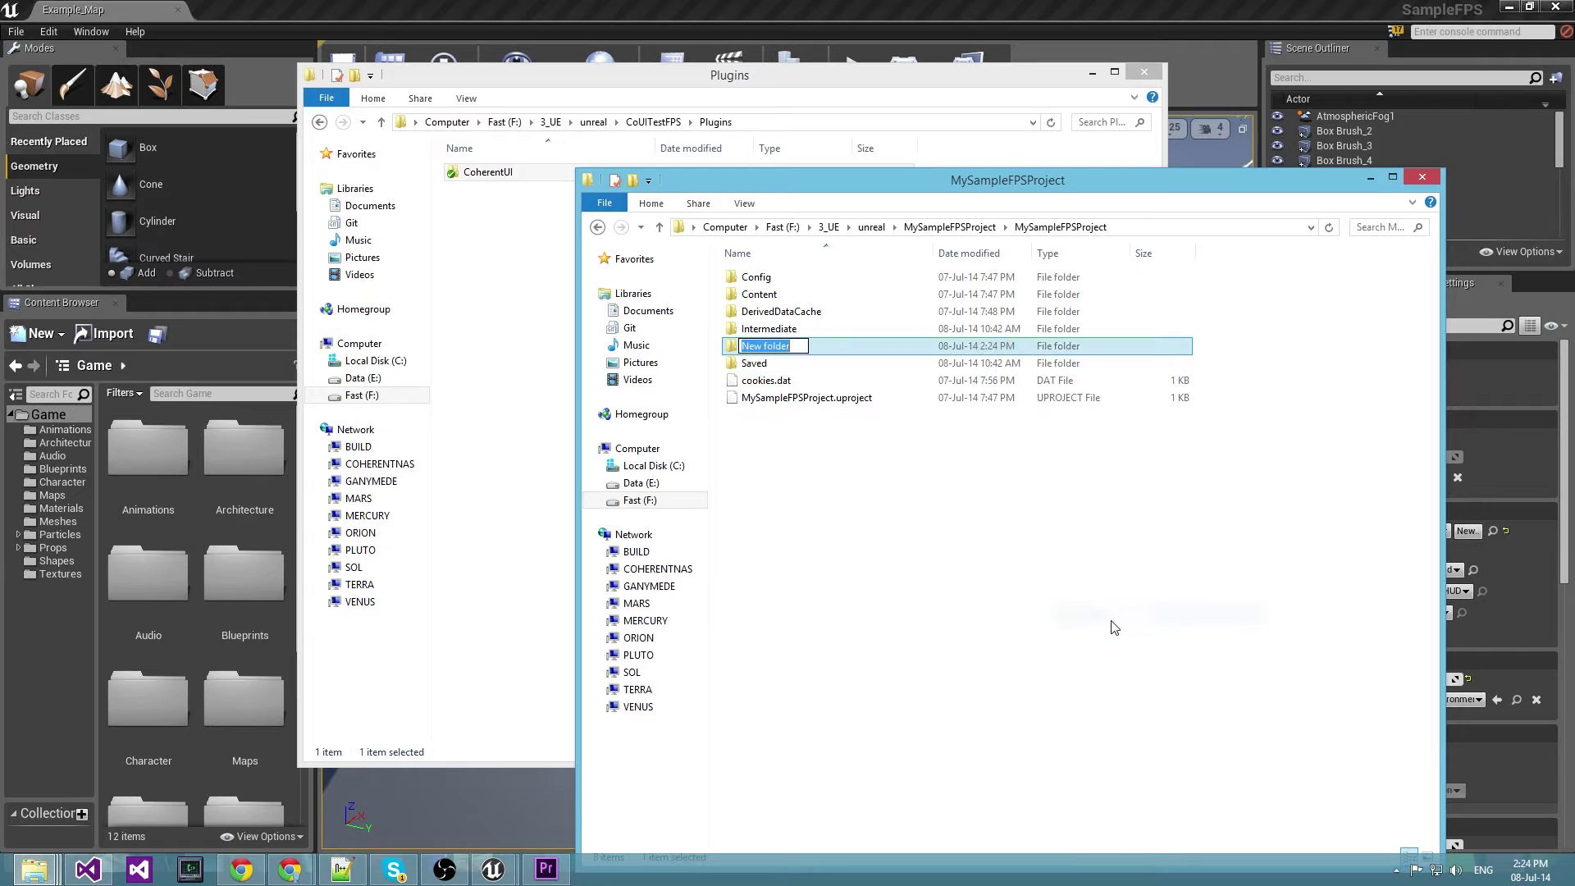
{"action": "type", "text": "Plugins"}
{"action": "key", "text": "Return"}
{"action": "key", "text": "Return"}
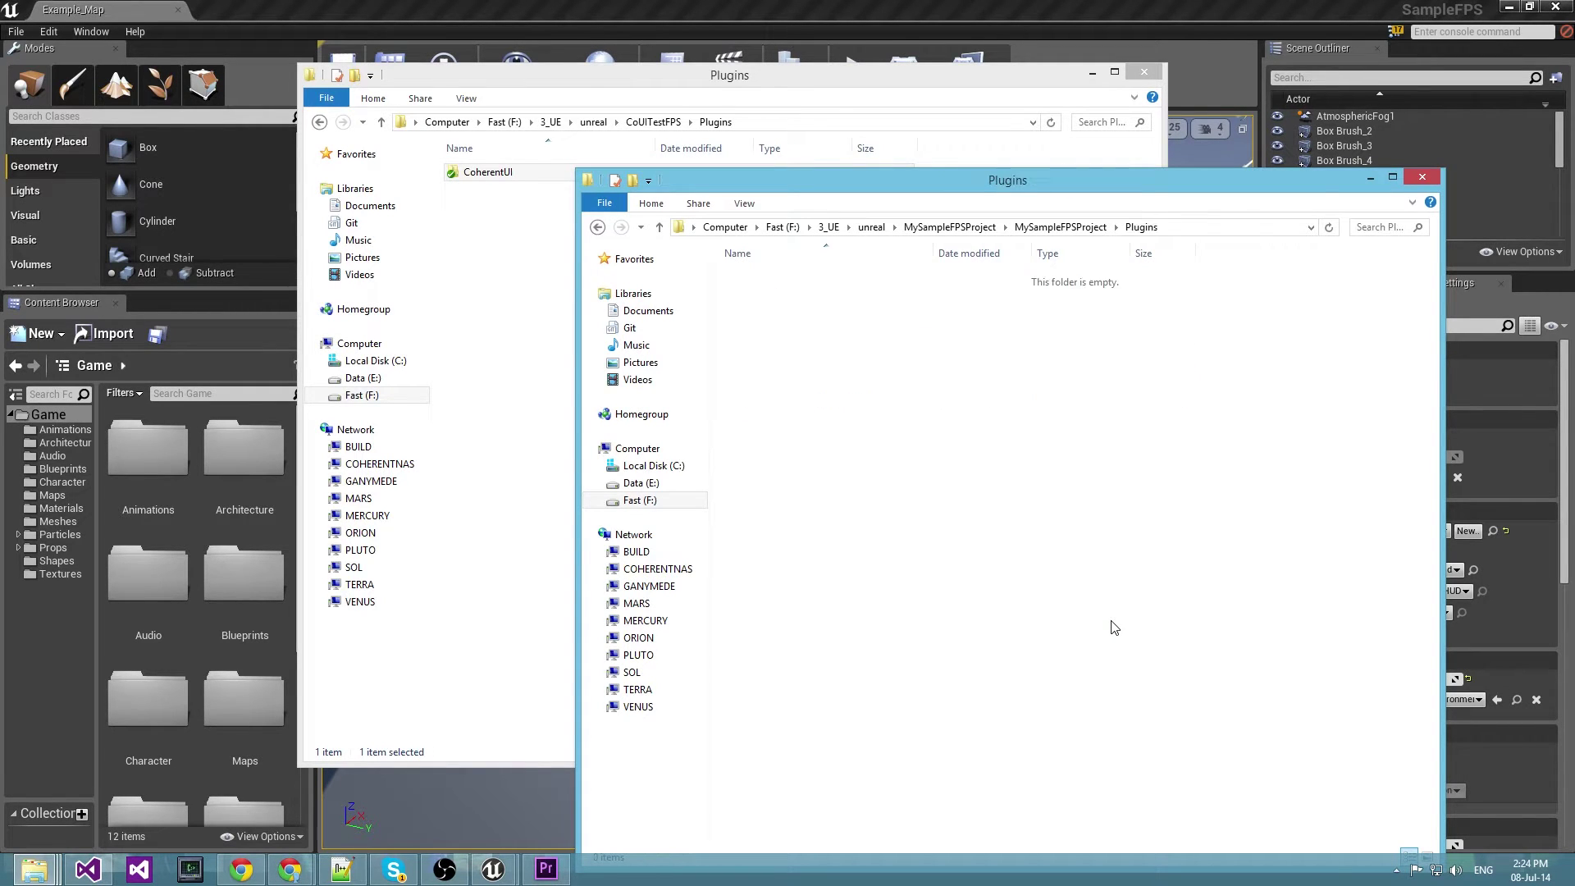
{"action": "right_click", "coordinate": [1114, 628]}
{"action": "left_click", "coordinate": [1161, 263]}
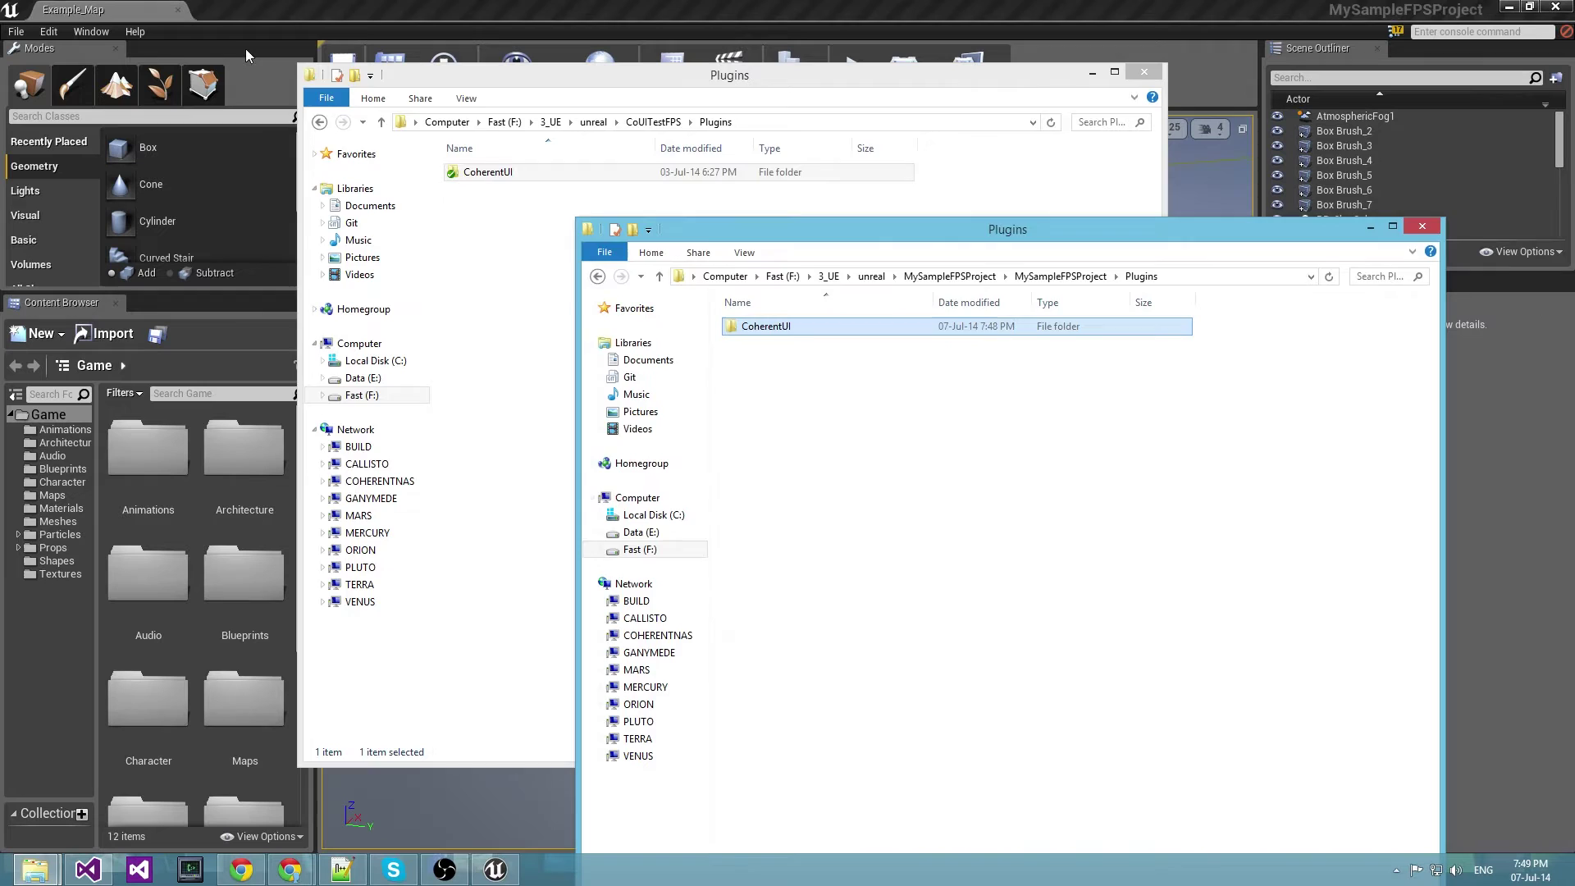
Bring the editor forward and browse the Window > Plugins list twice, closing it each time.
{"action": "left_click", "coordinate": [244, 48]}
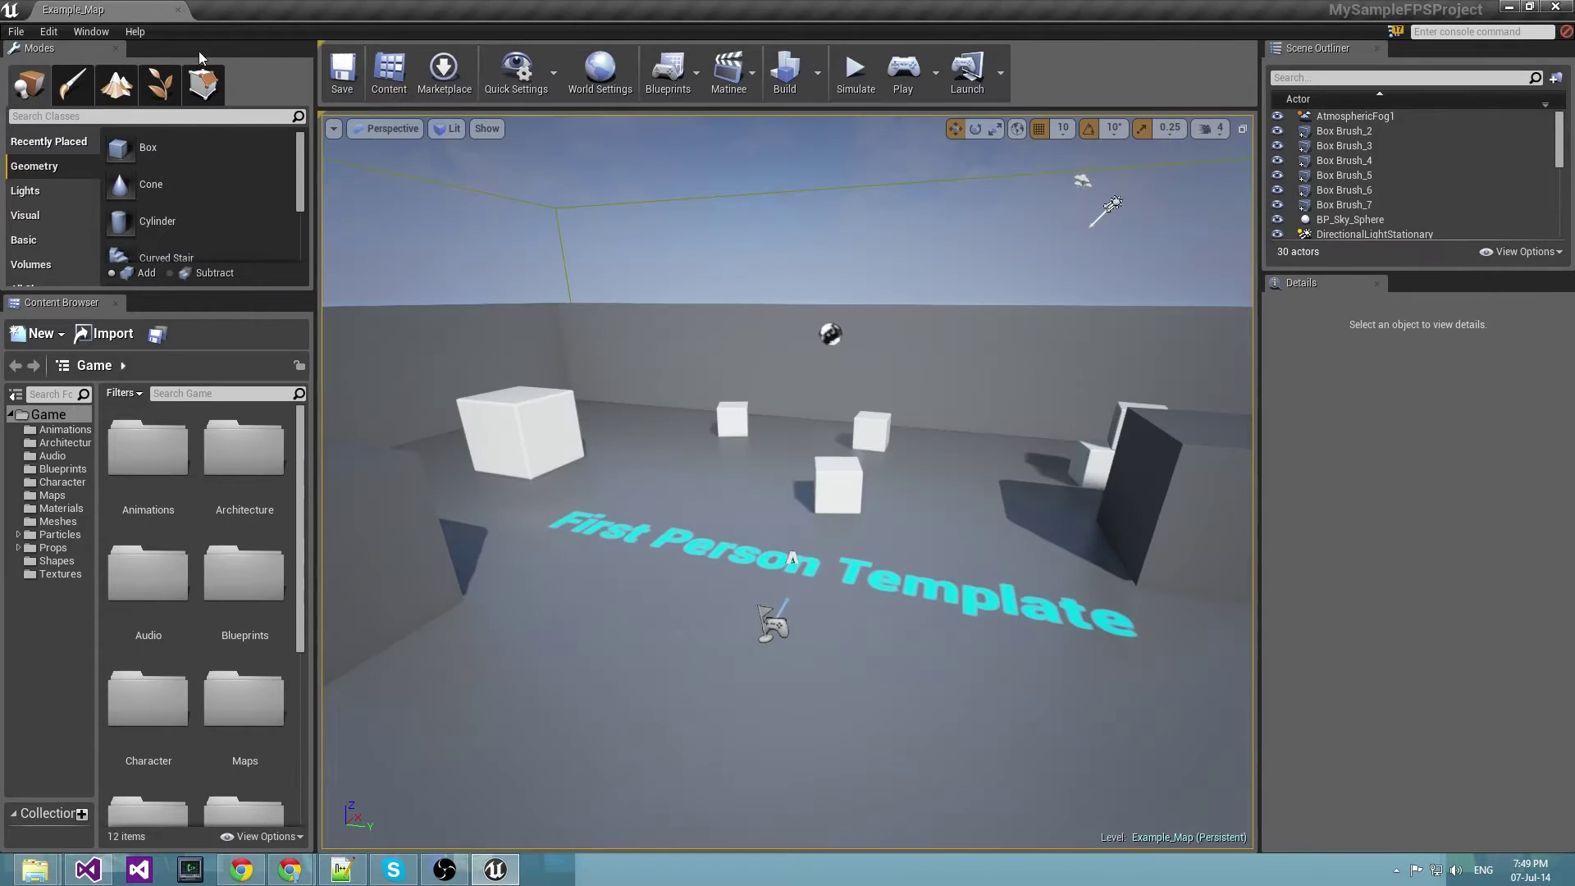
{"action": "left_click", "coordinate": [100, 37]}
{"action": "left_click", "coordinate": [145, 383]}
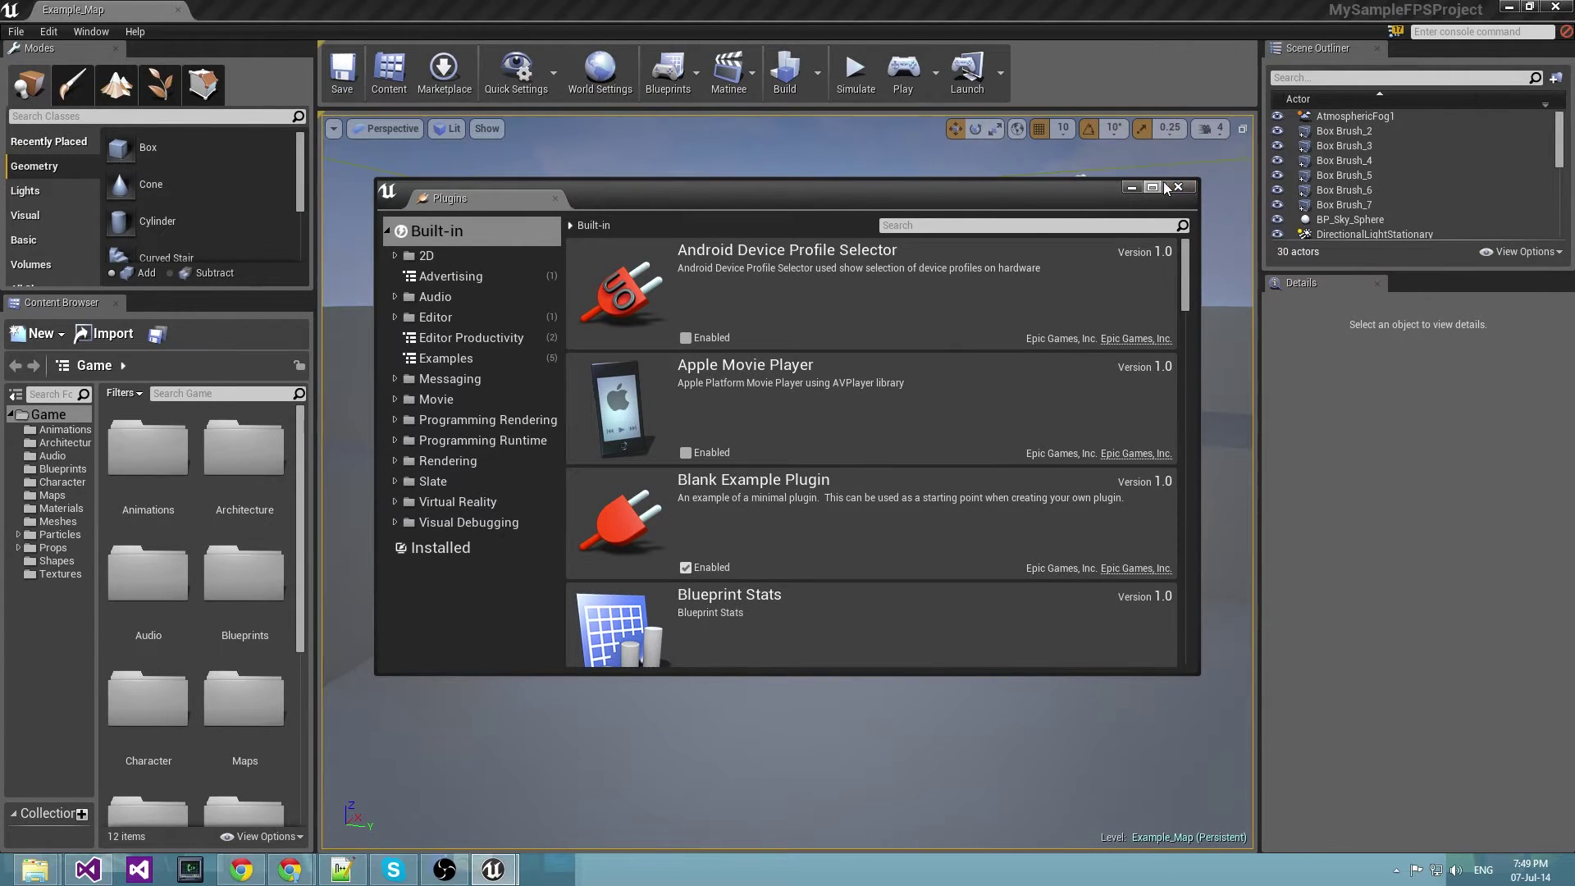
{"action": "left_click", "coordinate": [385, 92]}
{"action": "left_click", "coordinate": [75, 30]}
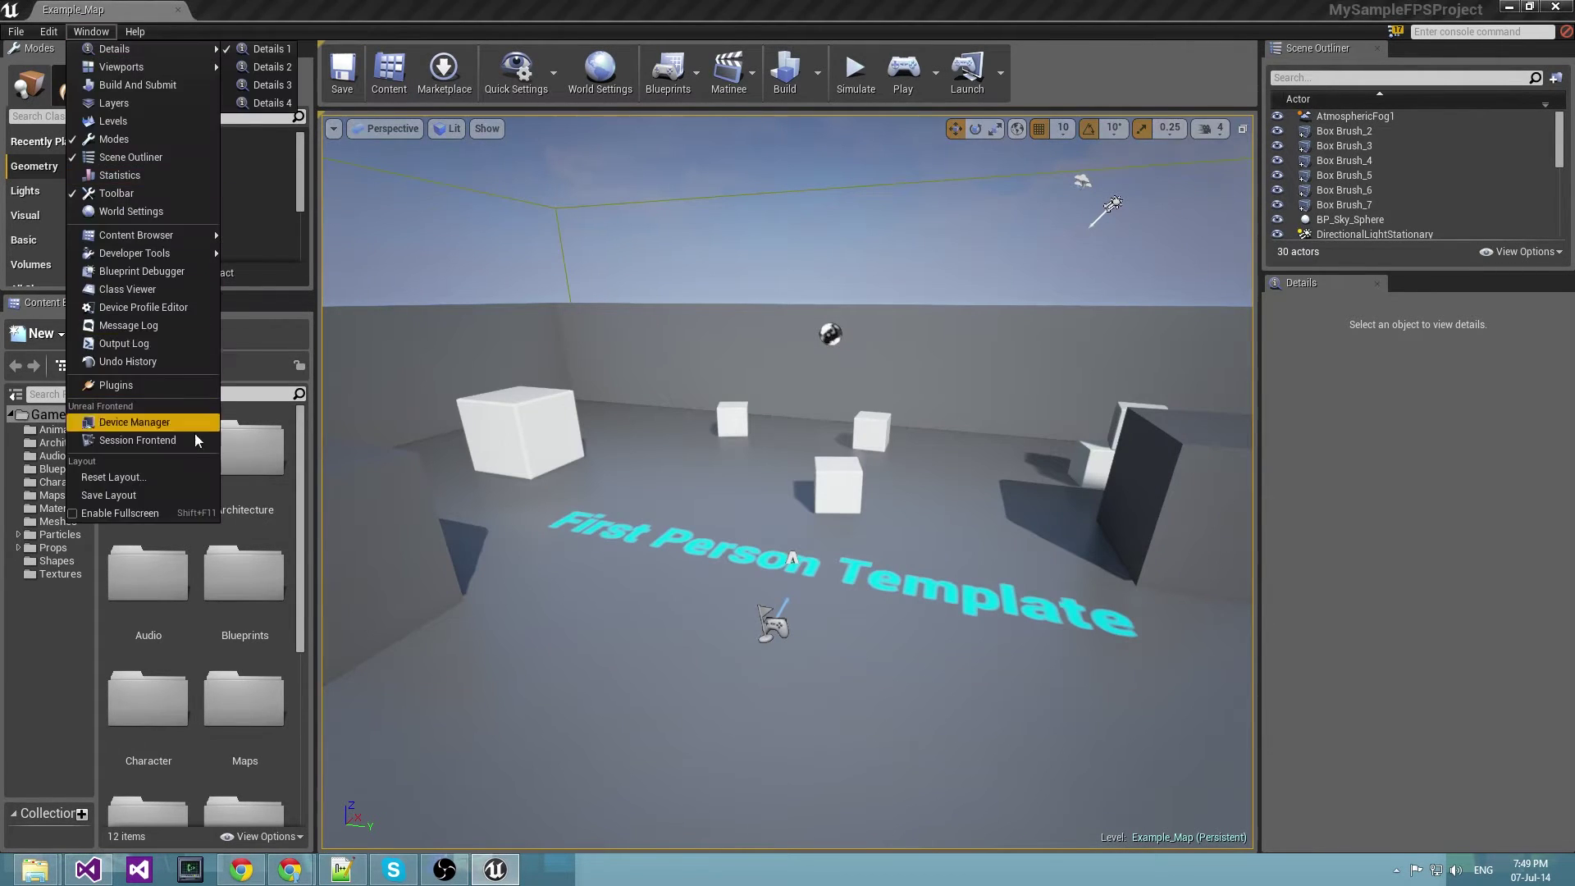
{"action": "left_click", "coordinate": [134, 384]}
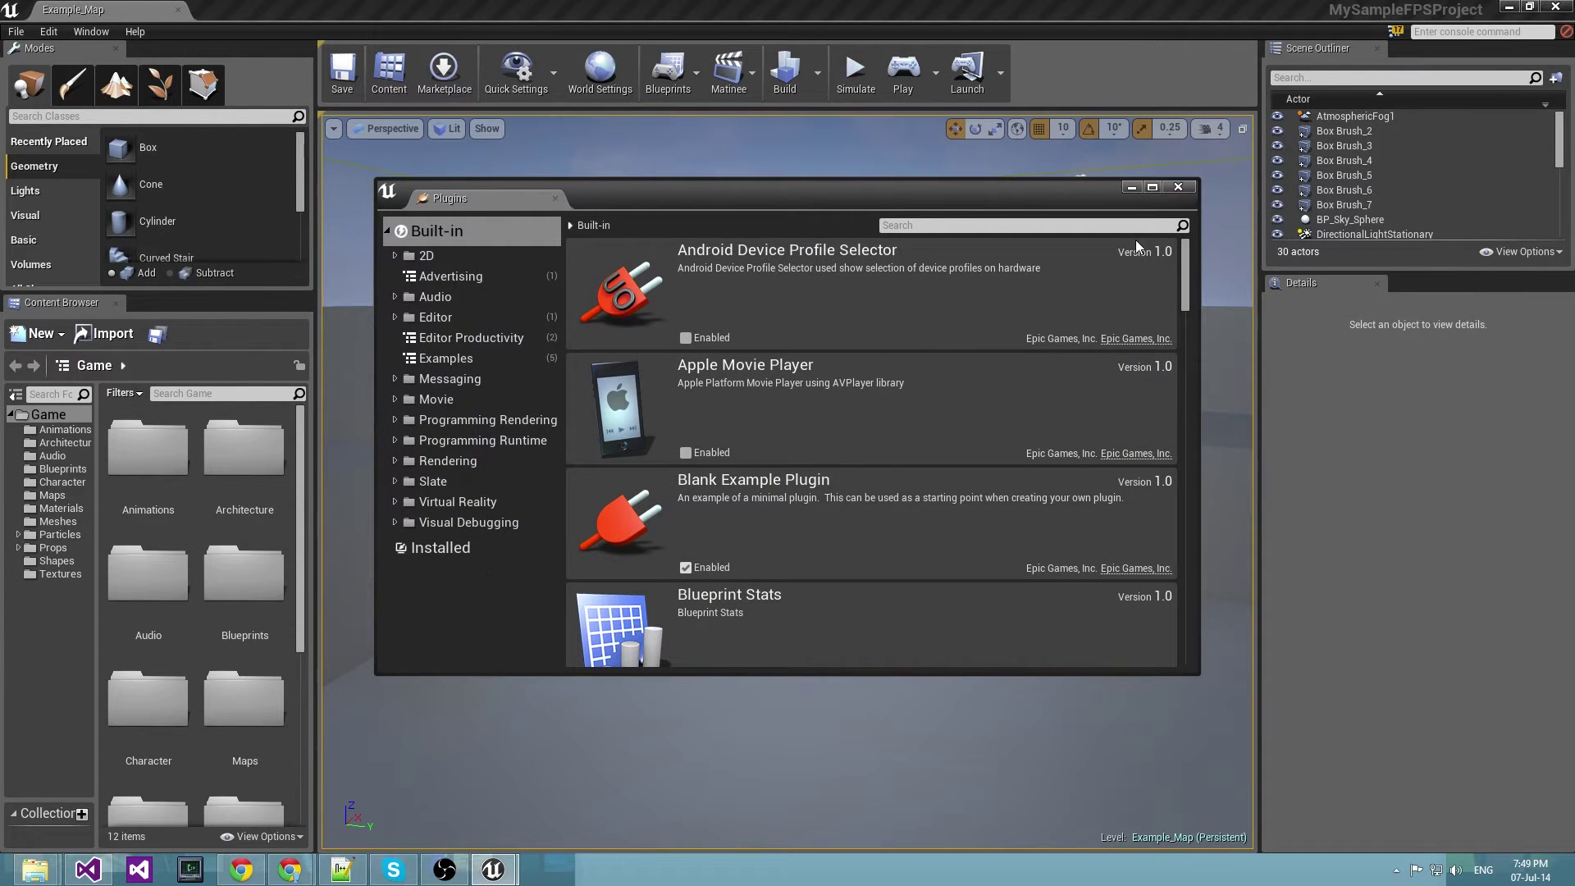
{"action": "left_click", "coordinate": [1189, 190]}
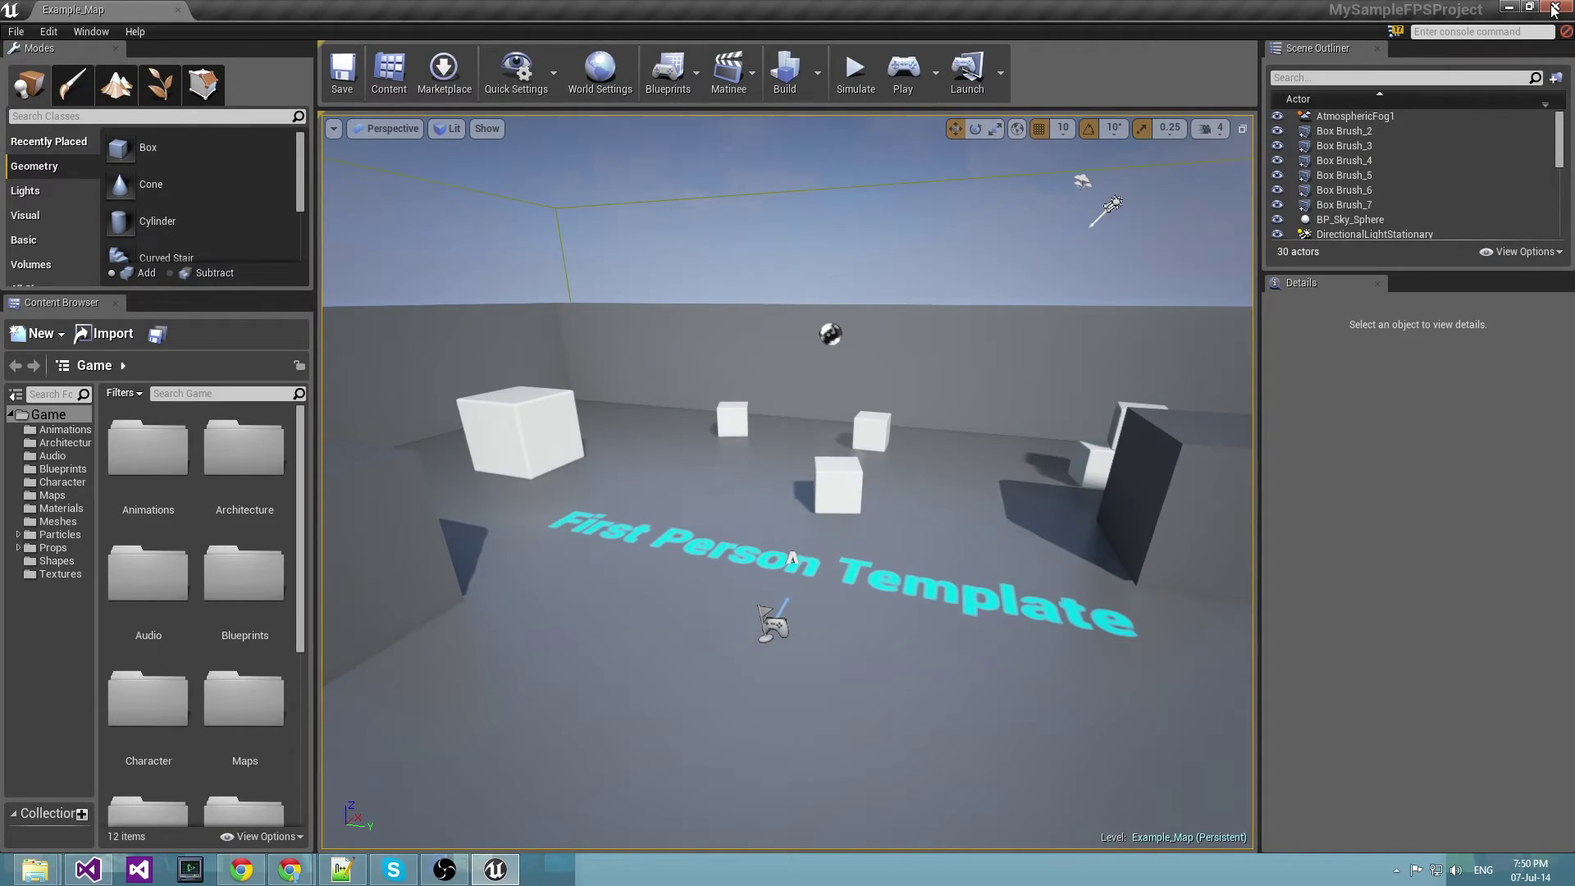
Close the editor, relaunch Unreal, and open MySampleFPSProject from the Project Browser.
{"action": "left_click", "coordinate": [1553, 8]}
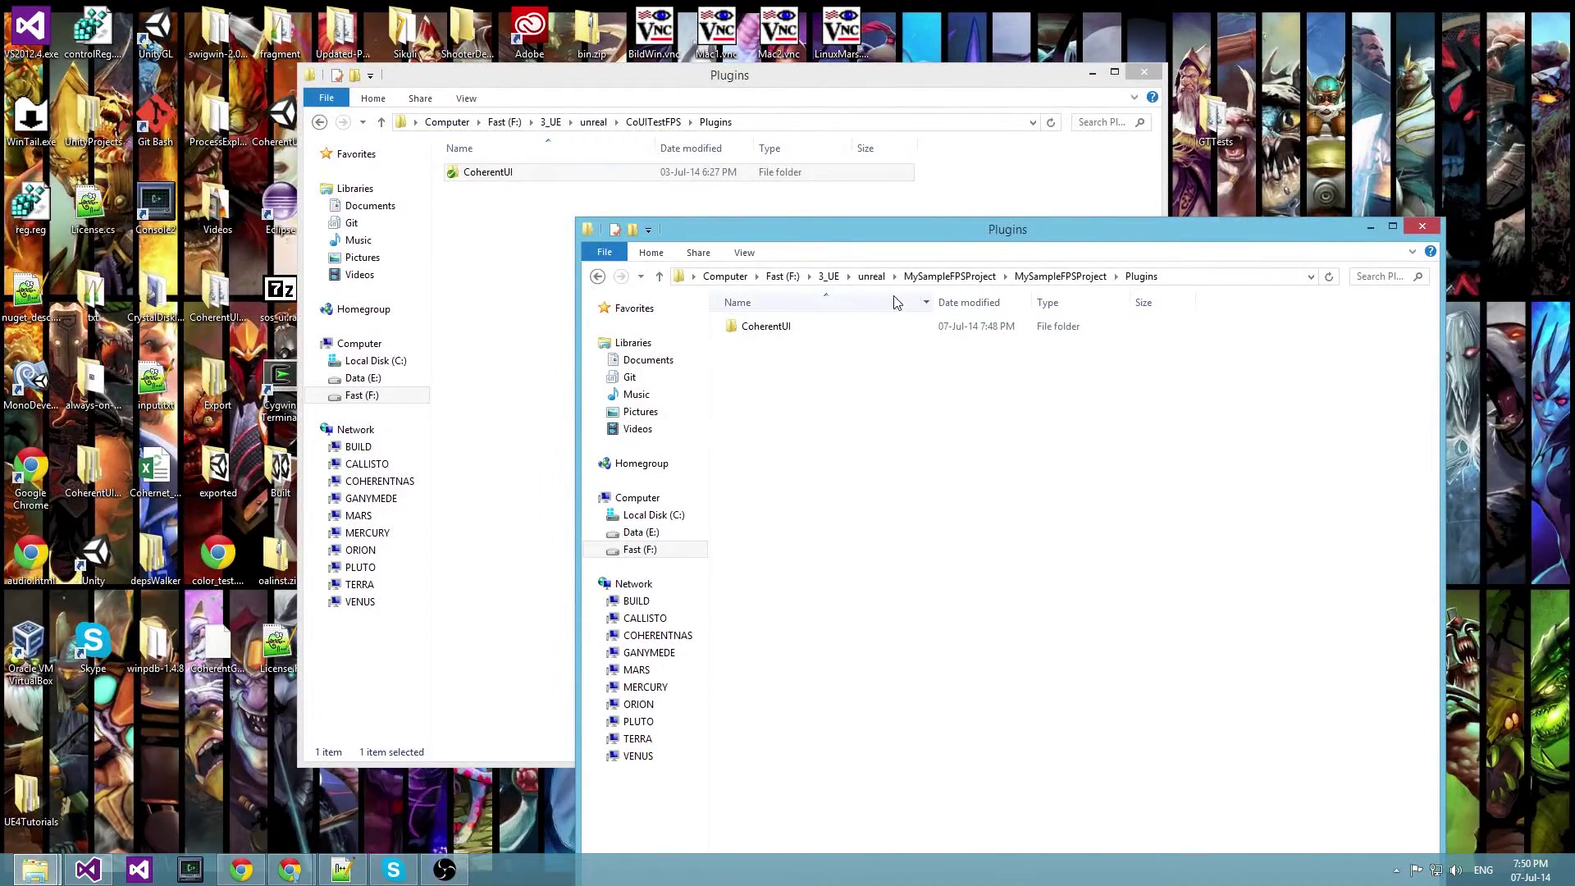
{"action": "left_click", "coordinate": [872, 276]}
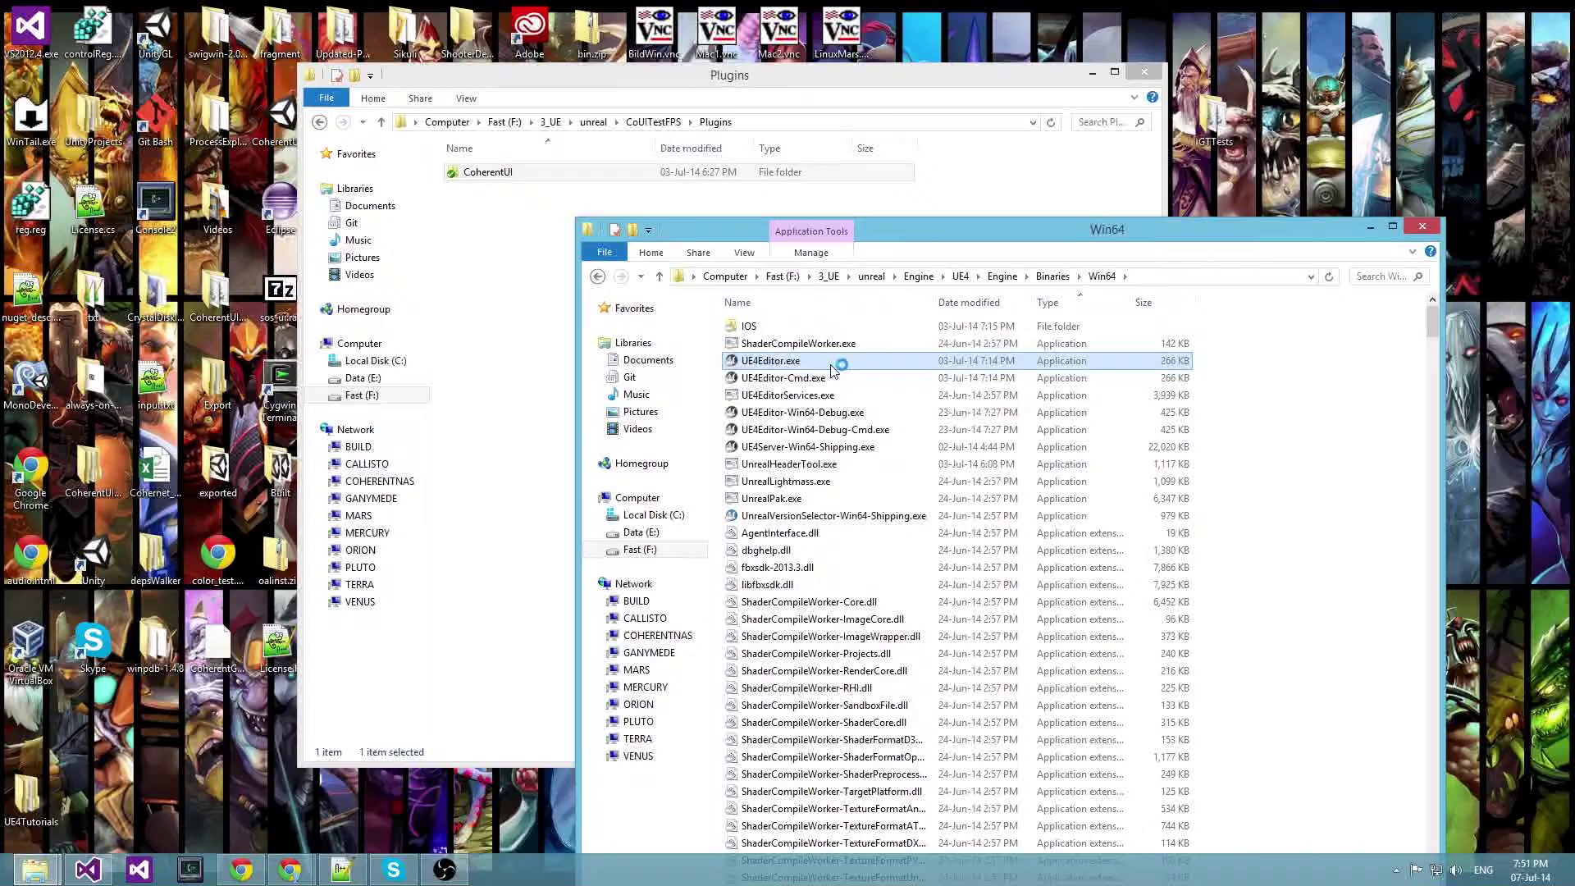
{"action": "double_click", "coordinate": [833, 361]}
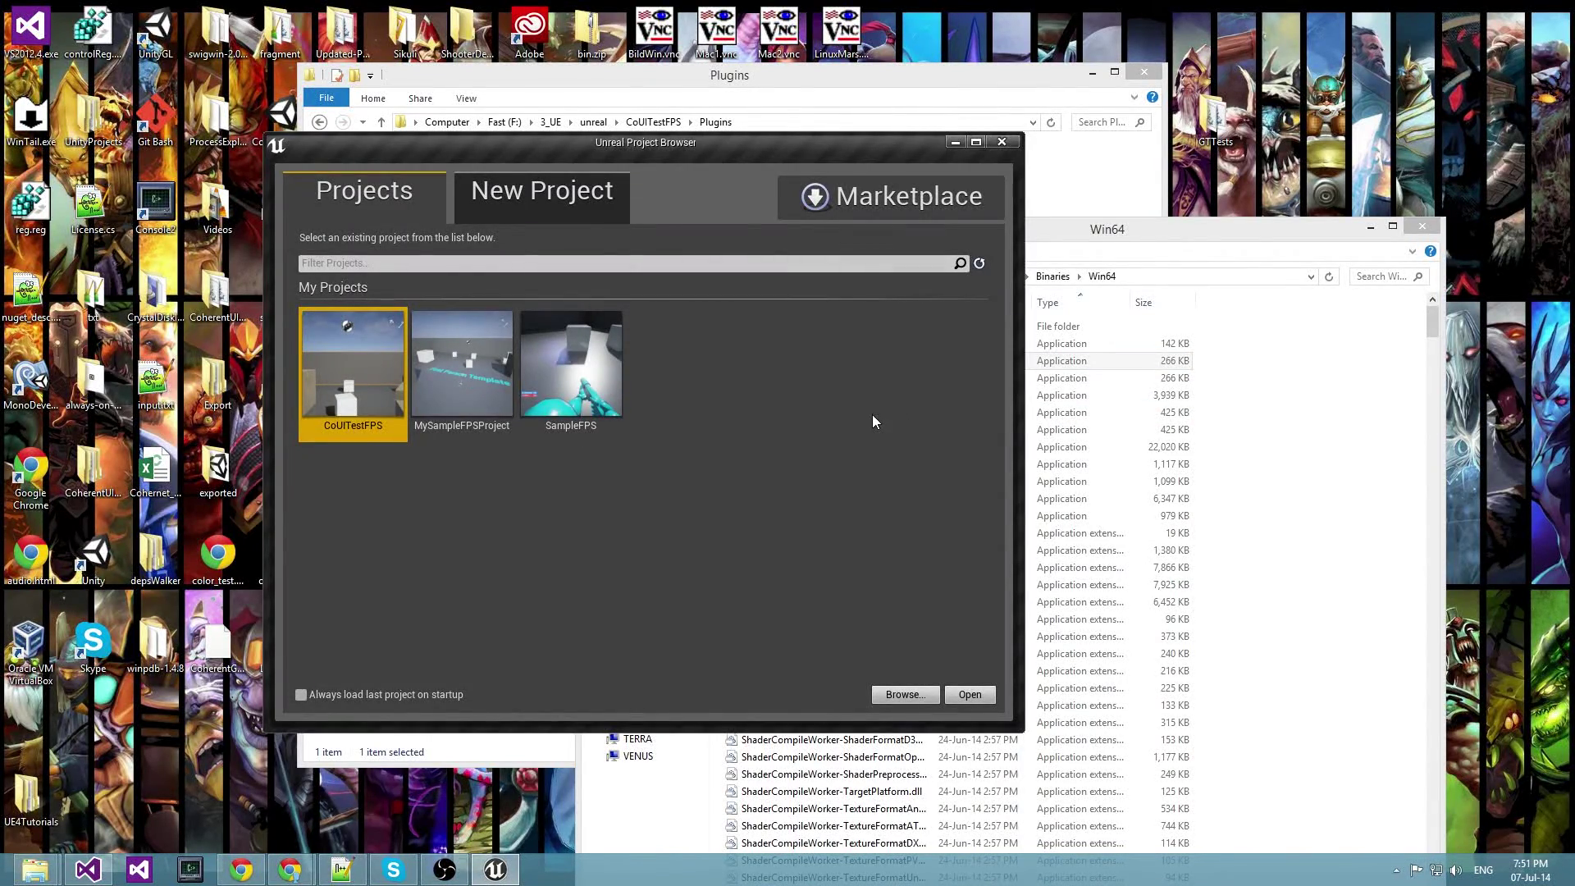
{"action": "left_click", "coordinate": [578, 367]}
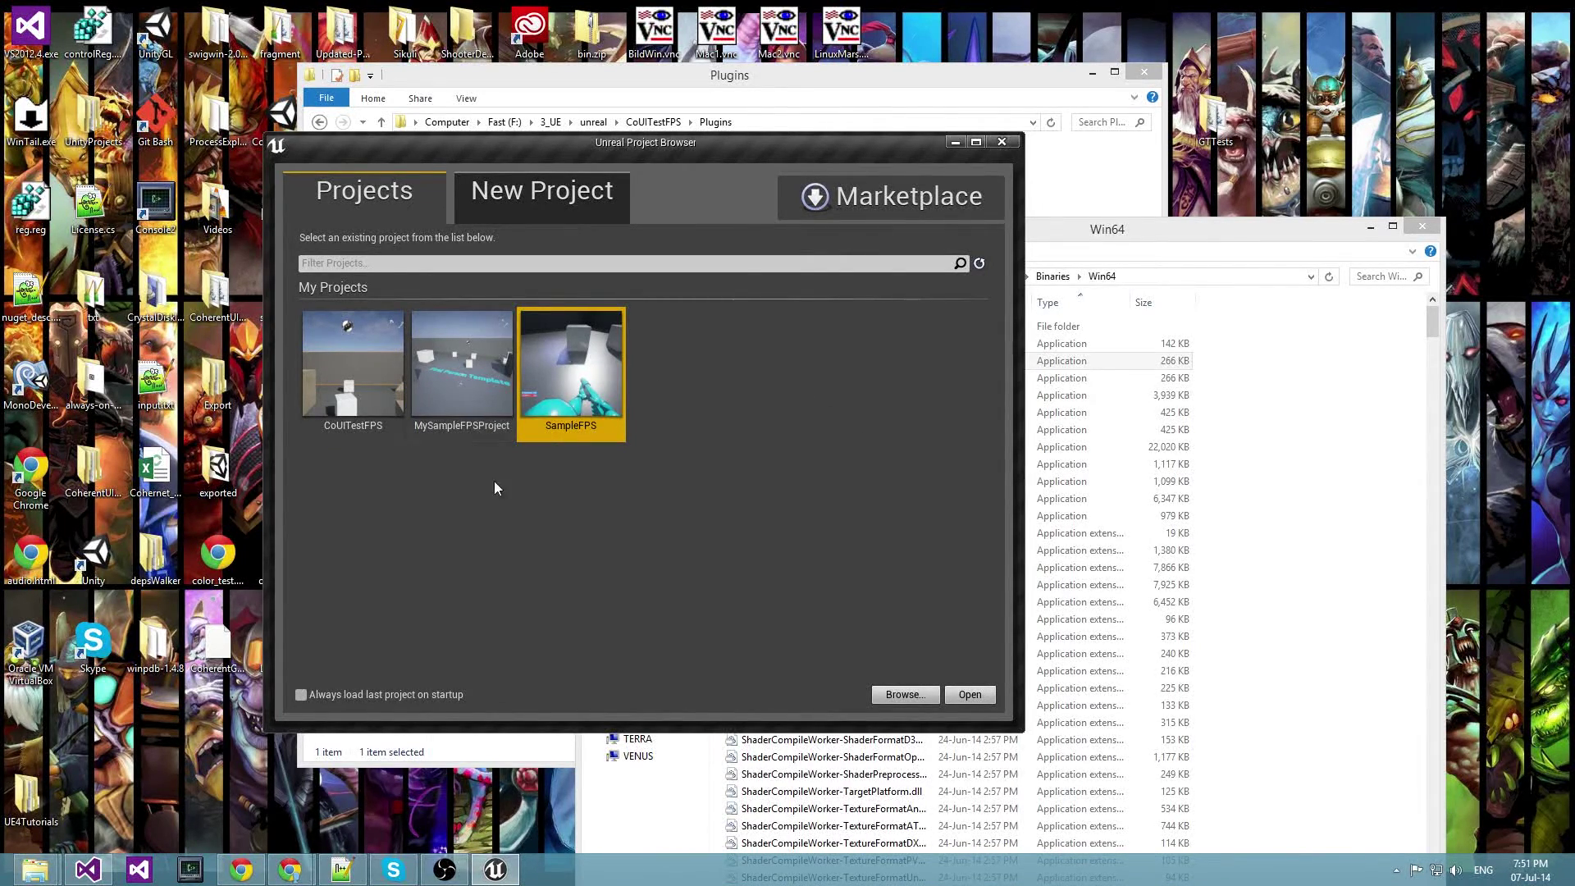
{"action": "left_click", "coordinate": [452, 357]}
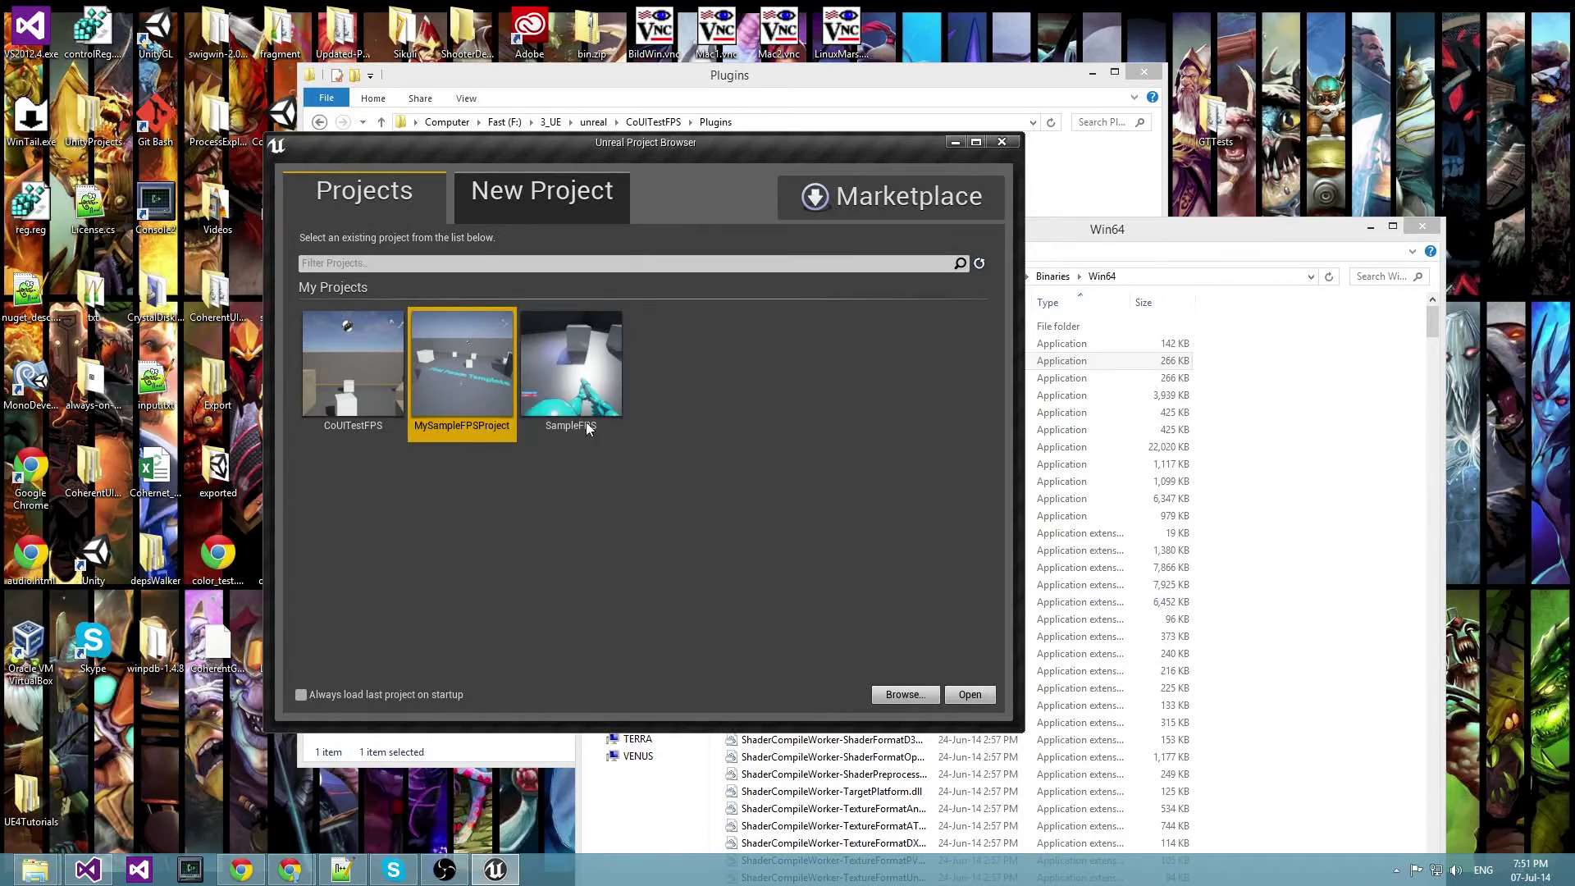
{"action": "double_click", "coordinate": [465, 373]}
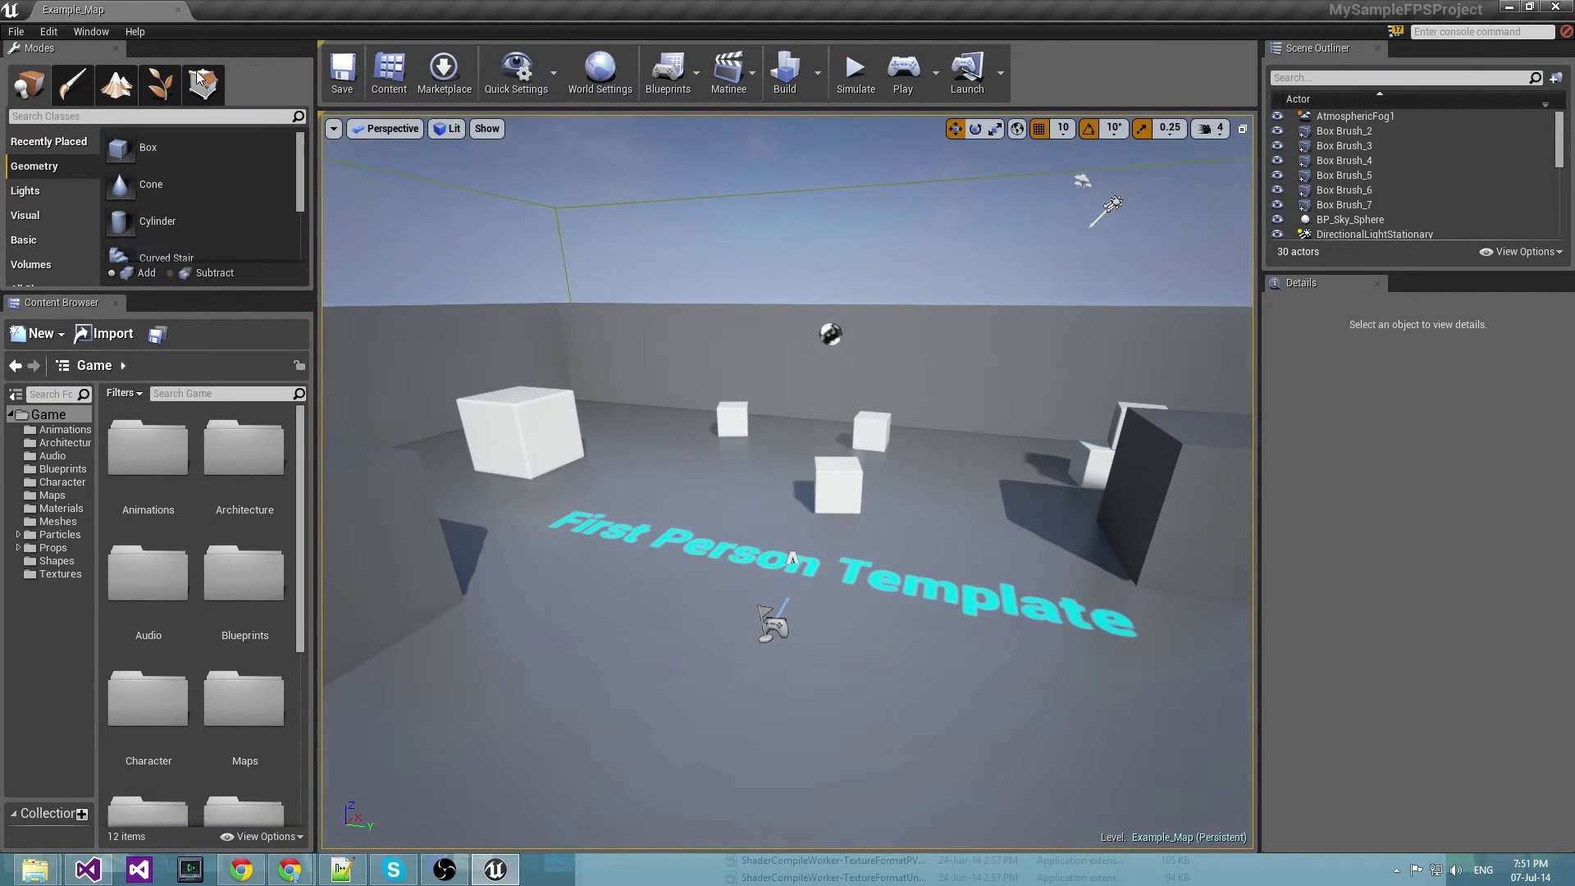
Enable Coherent UI under Installed > User Interface plugins and restart the editor.
{"action": "left_click", "coordinate": [91, 31]}
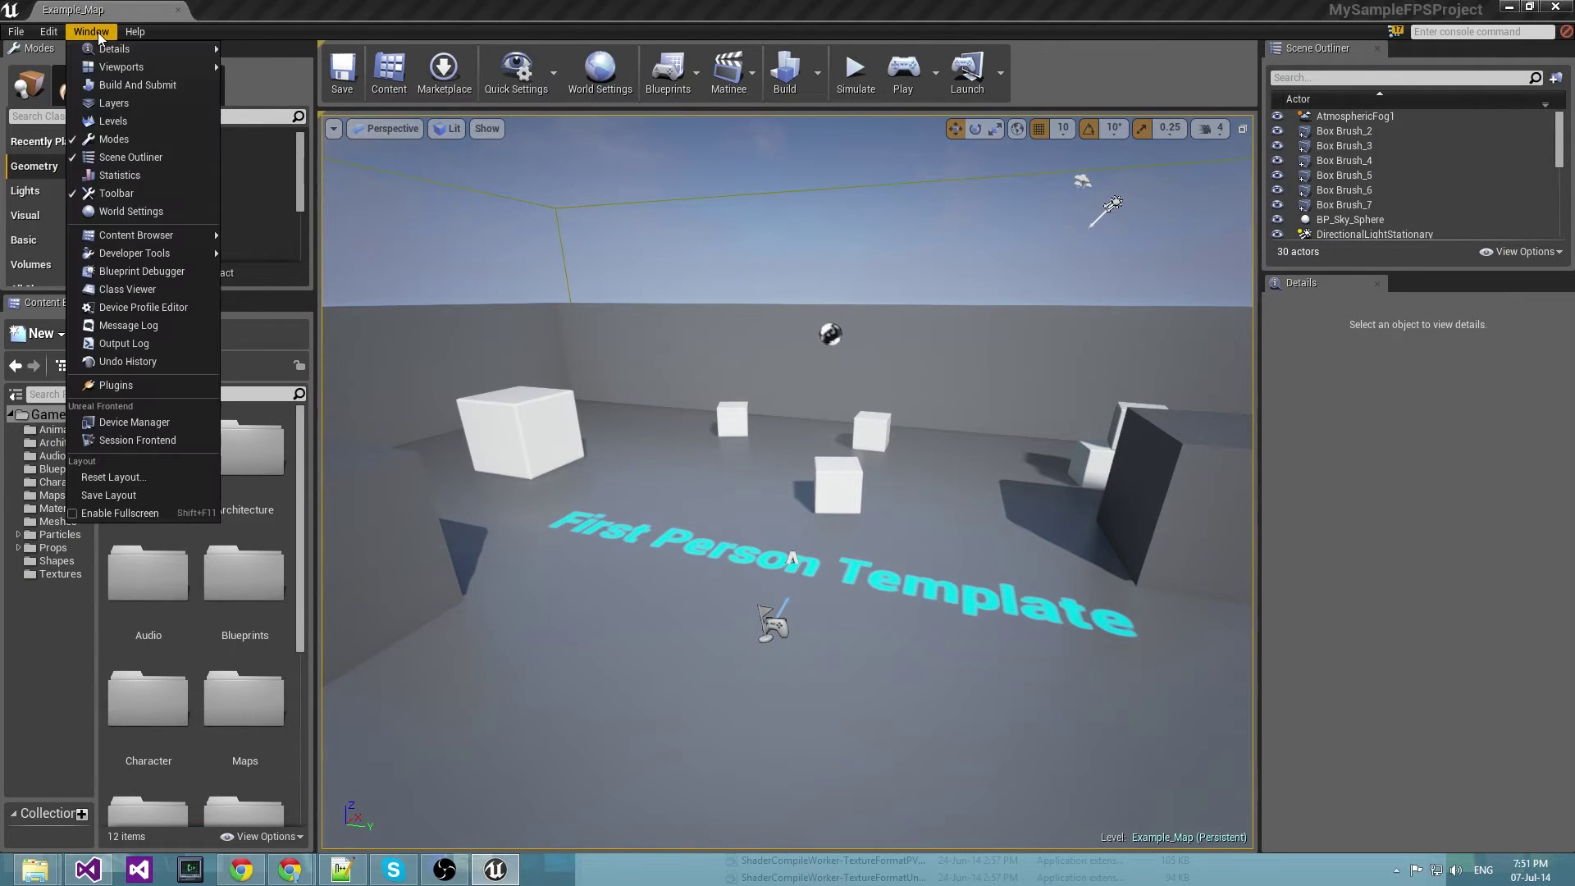
{"action": "left_click", "coordinate": [166, 392]}
{"action": "left_click", "coordinate": [496, 575]}
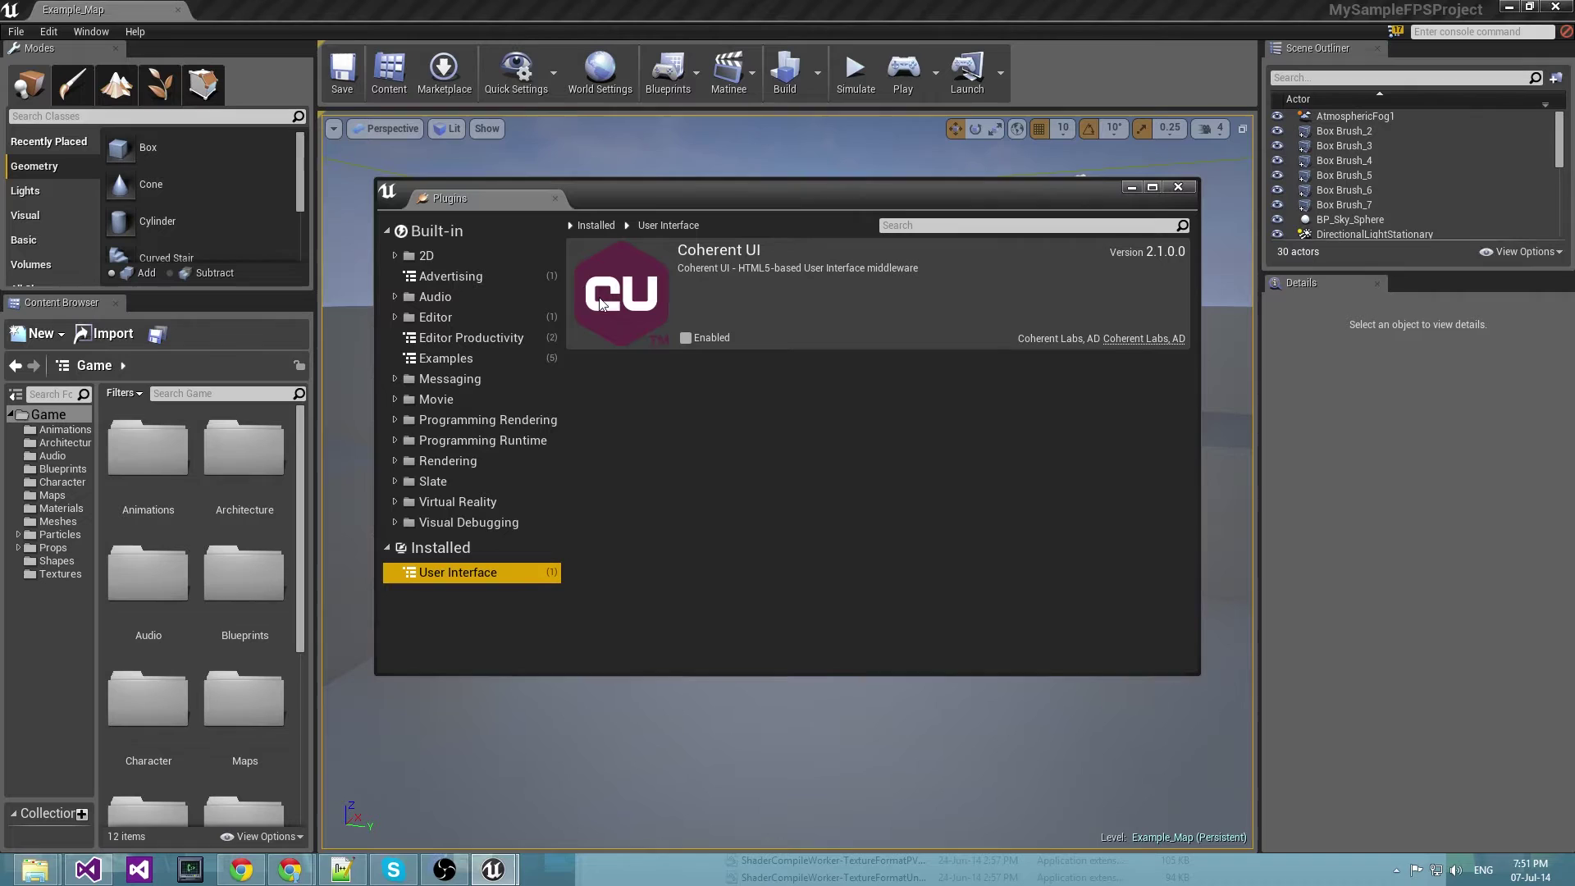
{"action": "left_click", "coordinate": [684, 340]}
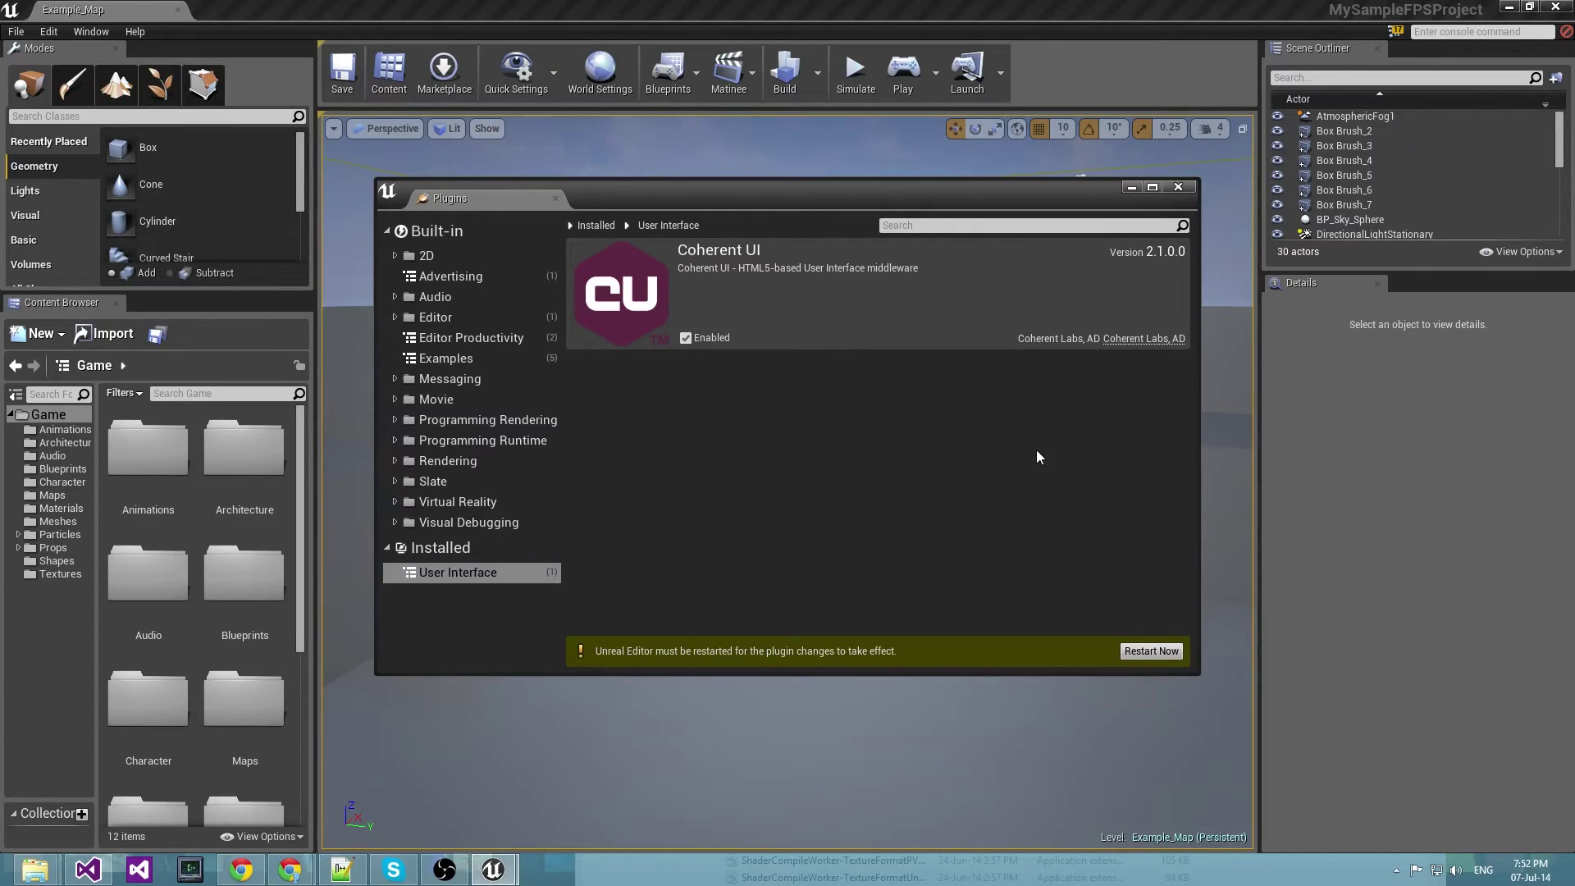
{"action": "left_click", "coordinate": [1153, 656]}
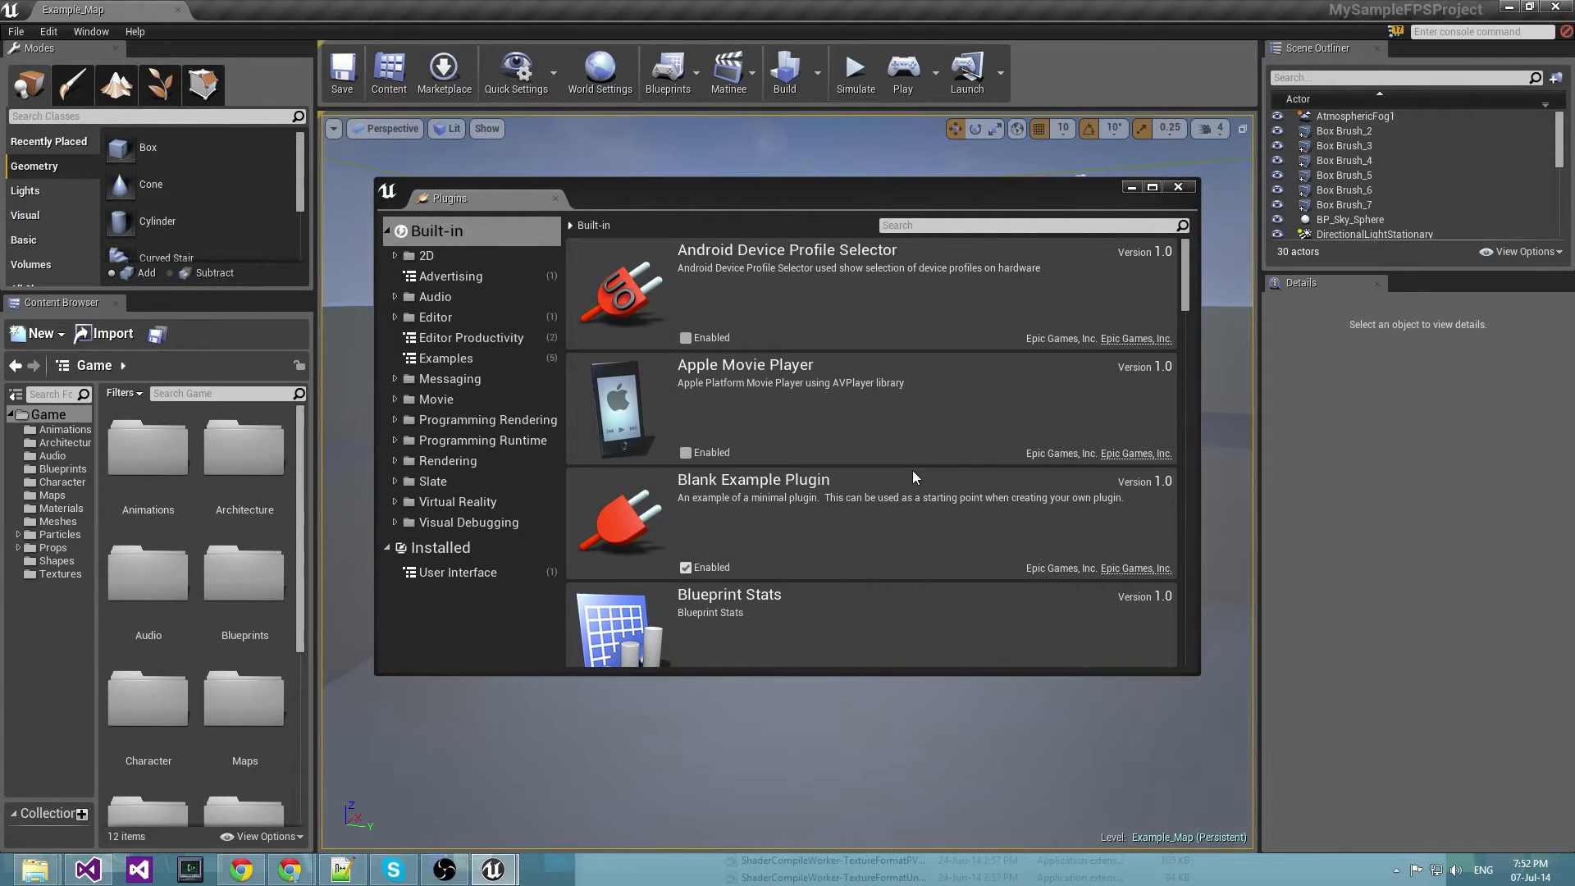
Open the Example_Map Level Blueprint, dock it as a tab, and return to the level view.
{"action": "left_click", "coordinate": [1178, 187]}
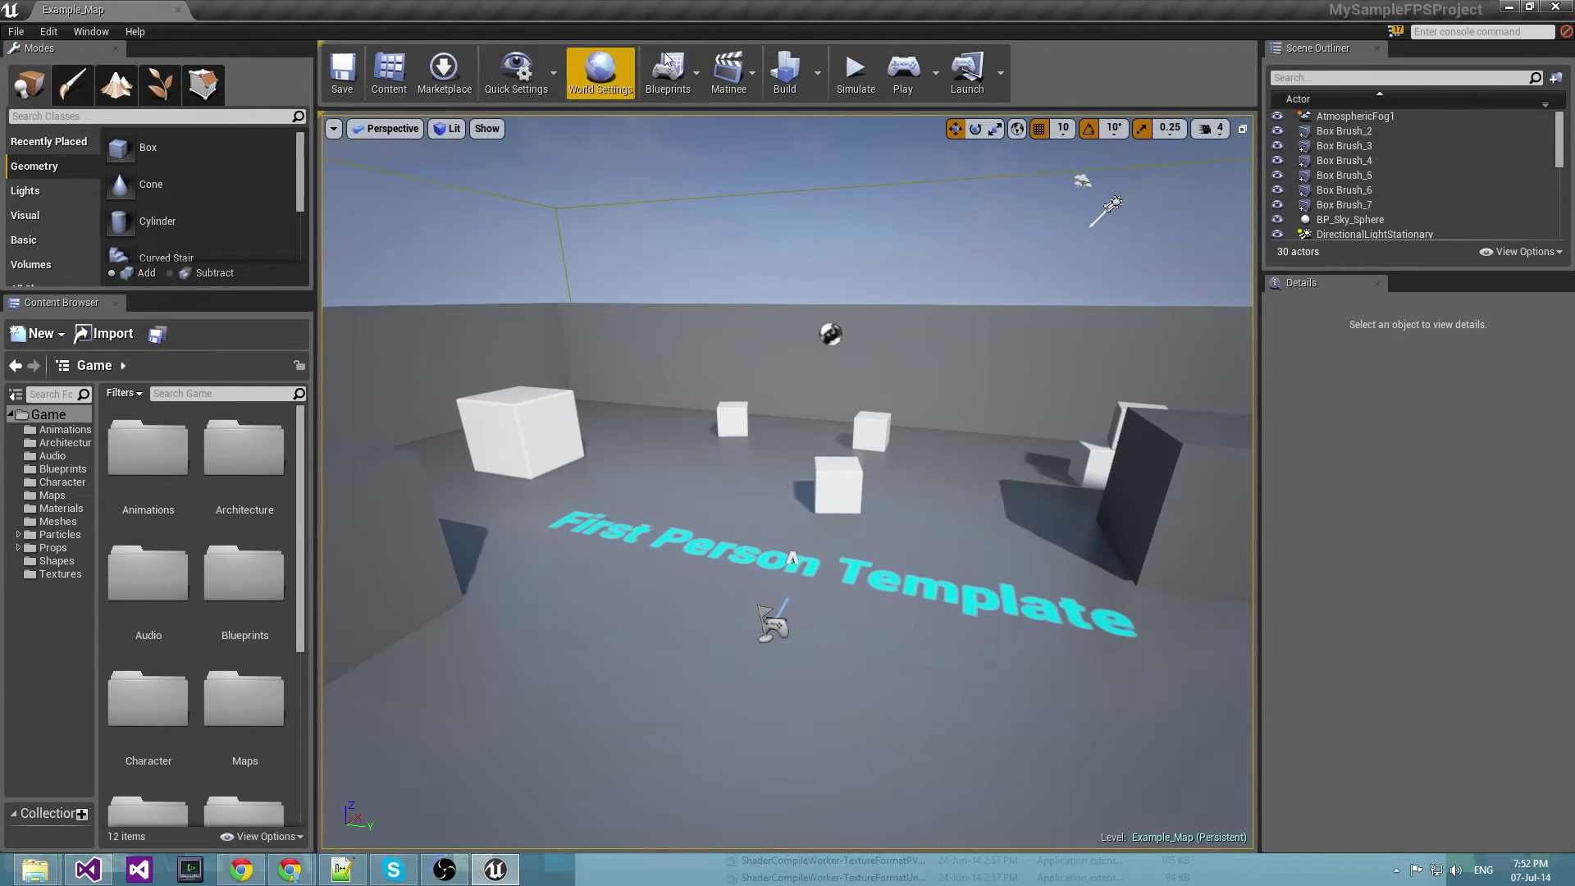
{"action": "left_click", "coordinate": [697, 66]}
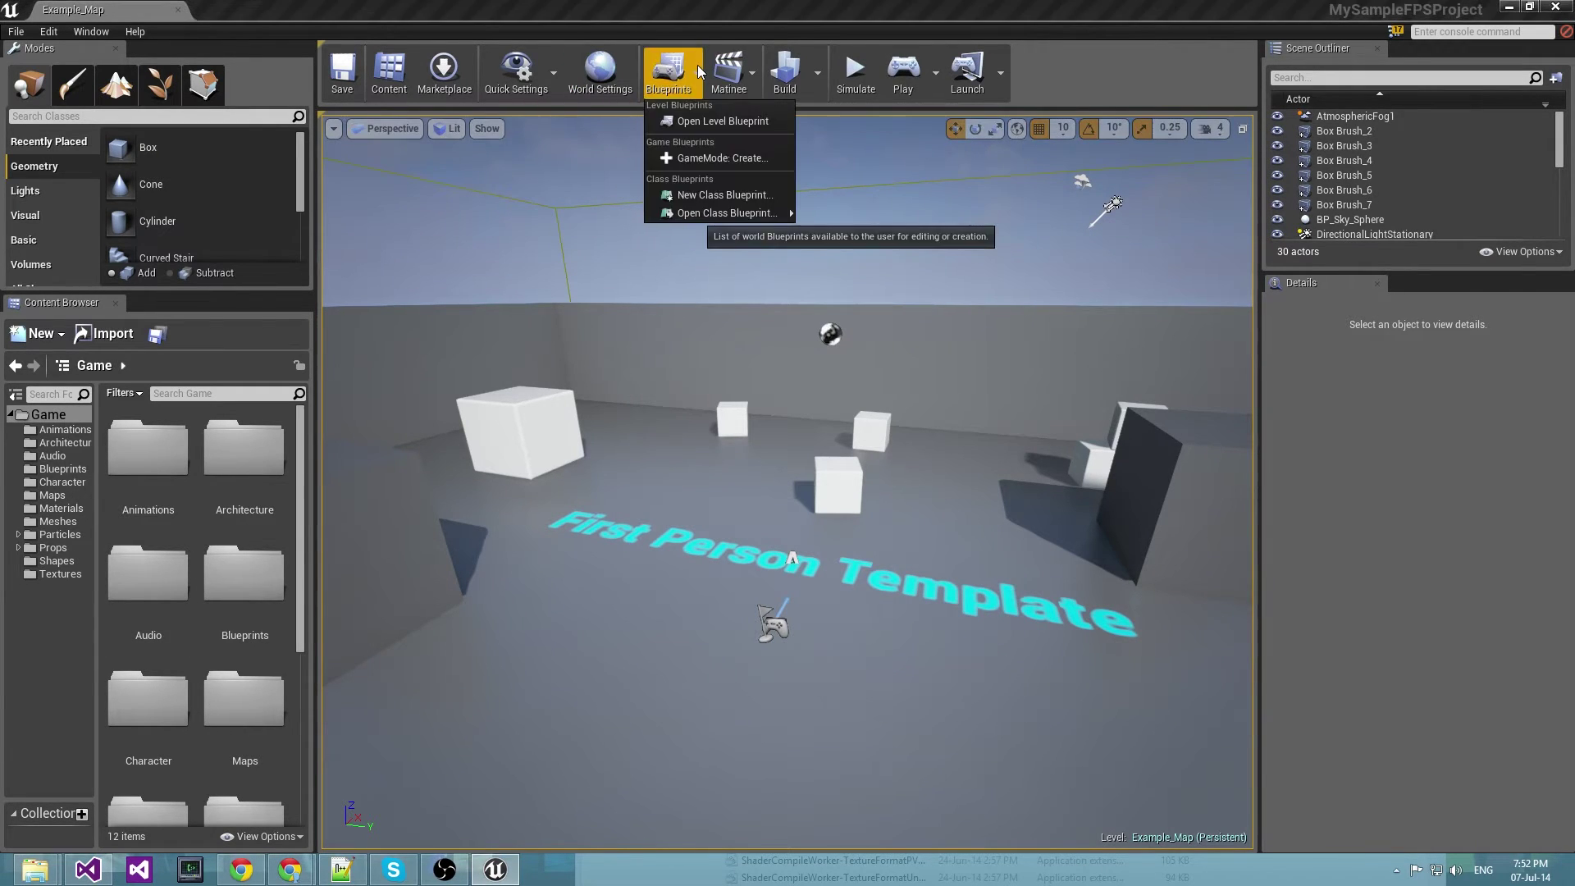
{"action": "left_click", "coordinate": [711, 117]}
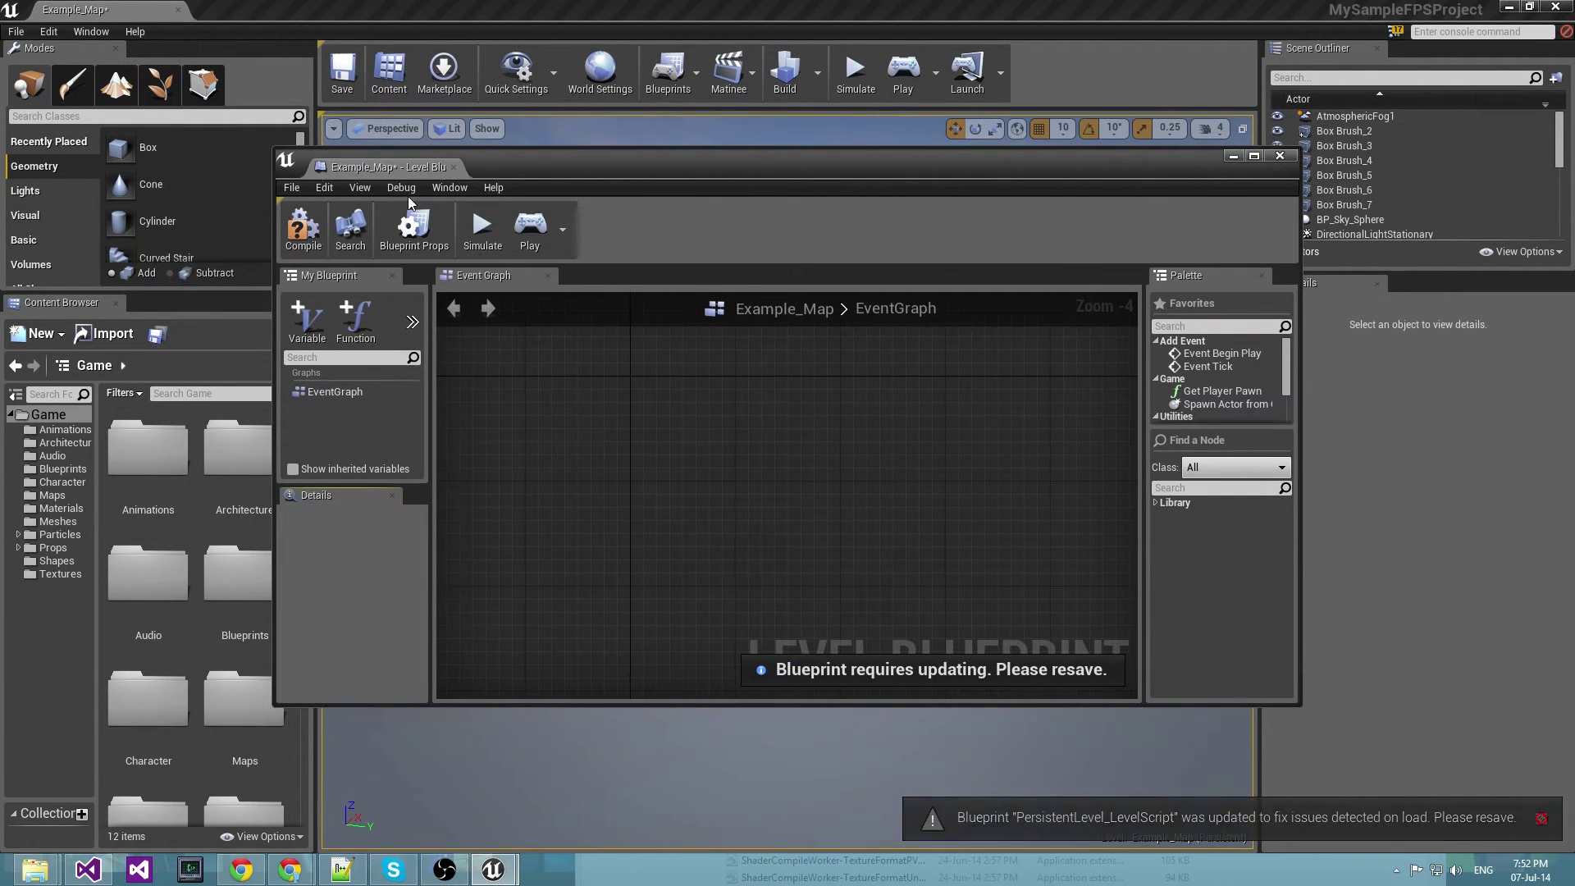
{"action": "left_click_drag", "start_coordinate": [386, 167], "coordinate": [278, 32]}
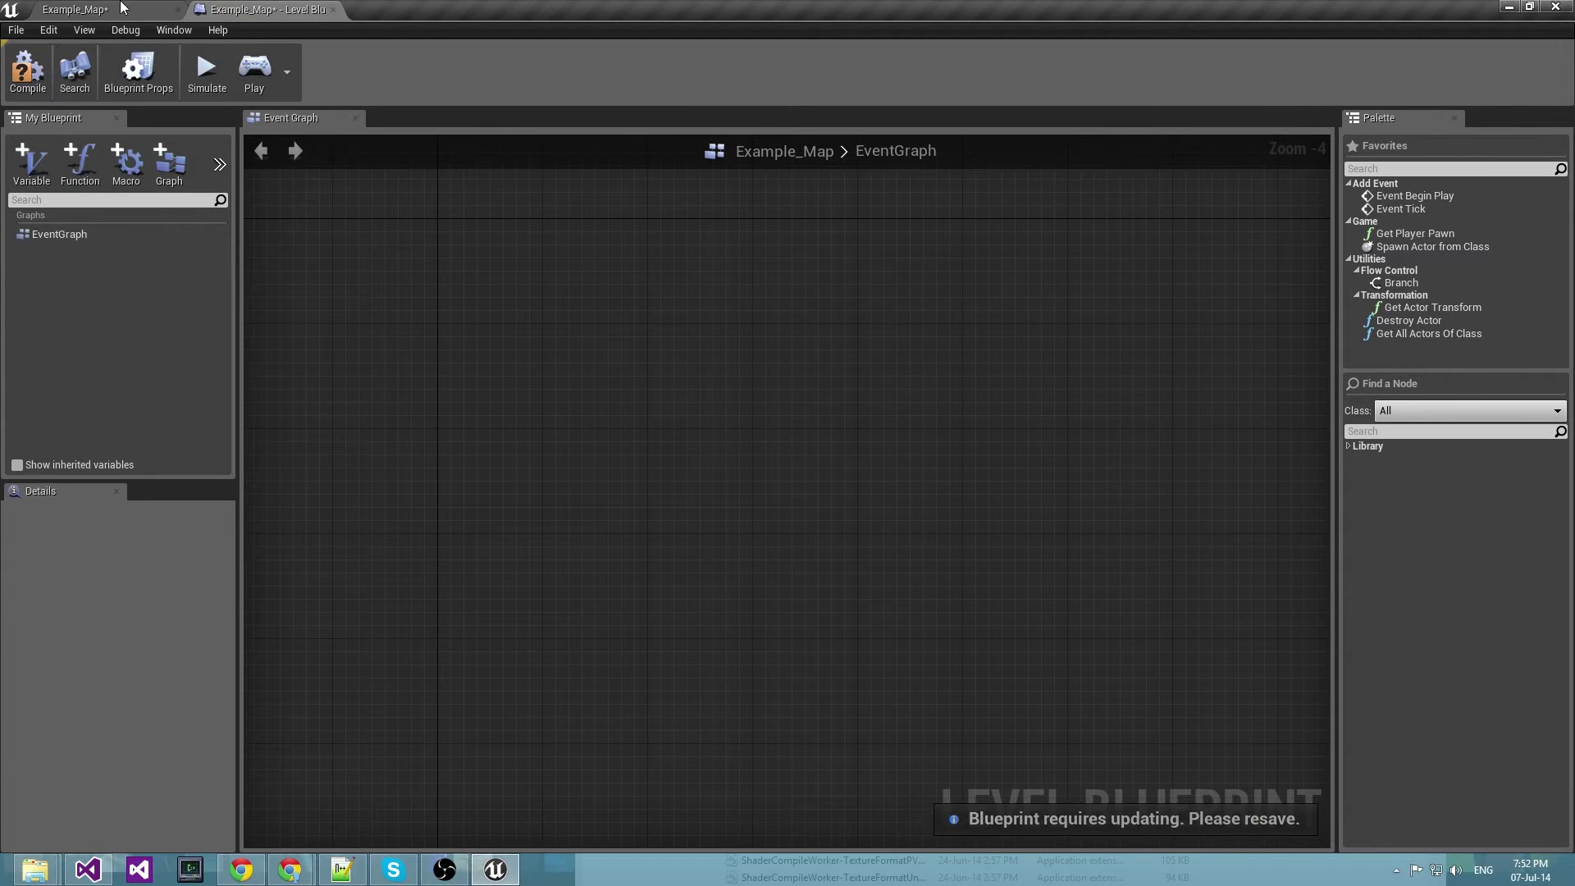
{"action": "left_click", "coordinate": [90, 9]}
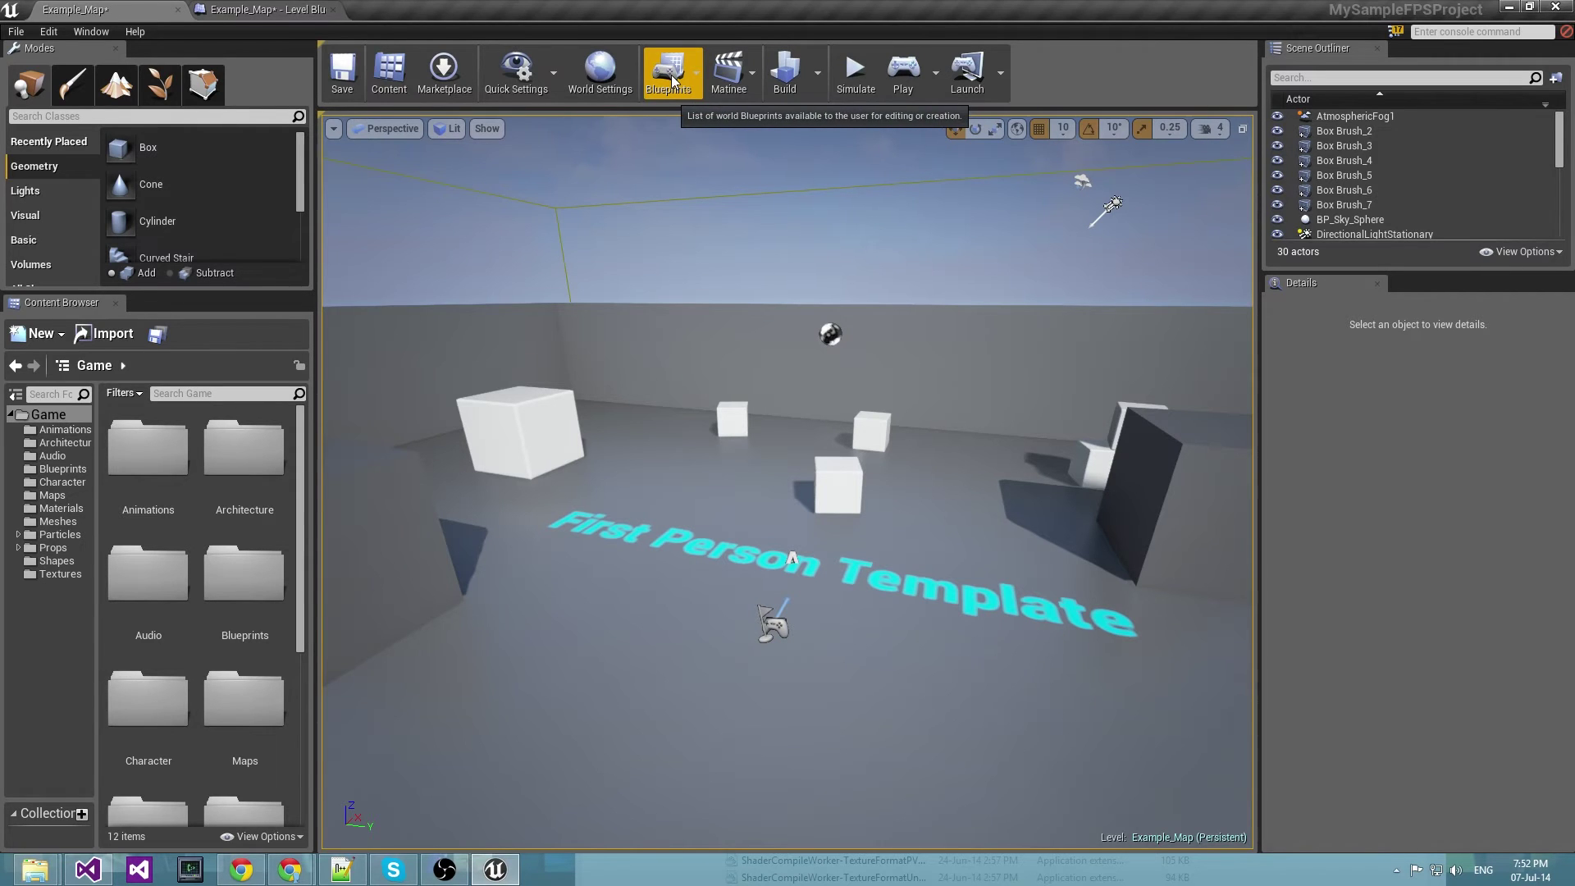
Create NewGameMode as the level's GameMode Override in World Settings.
{"action": "left_click", "coordinate": [669, 72]}
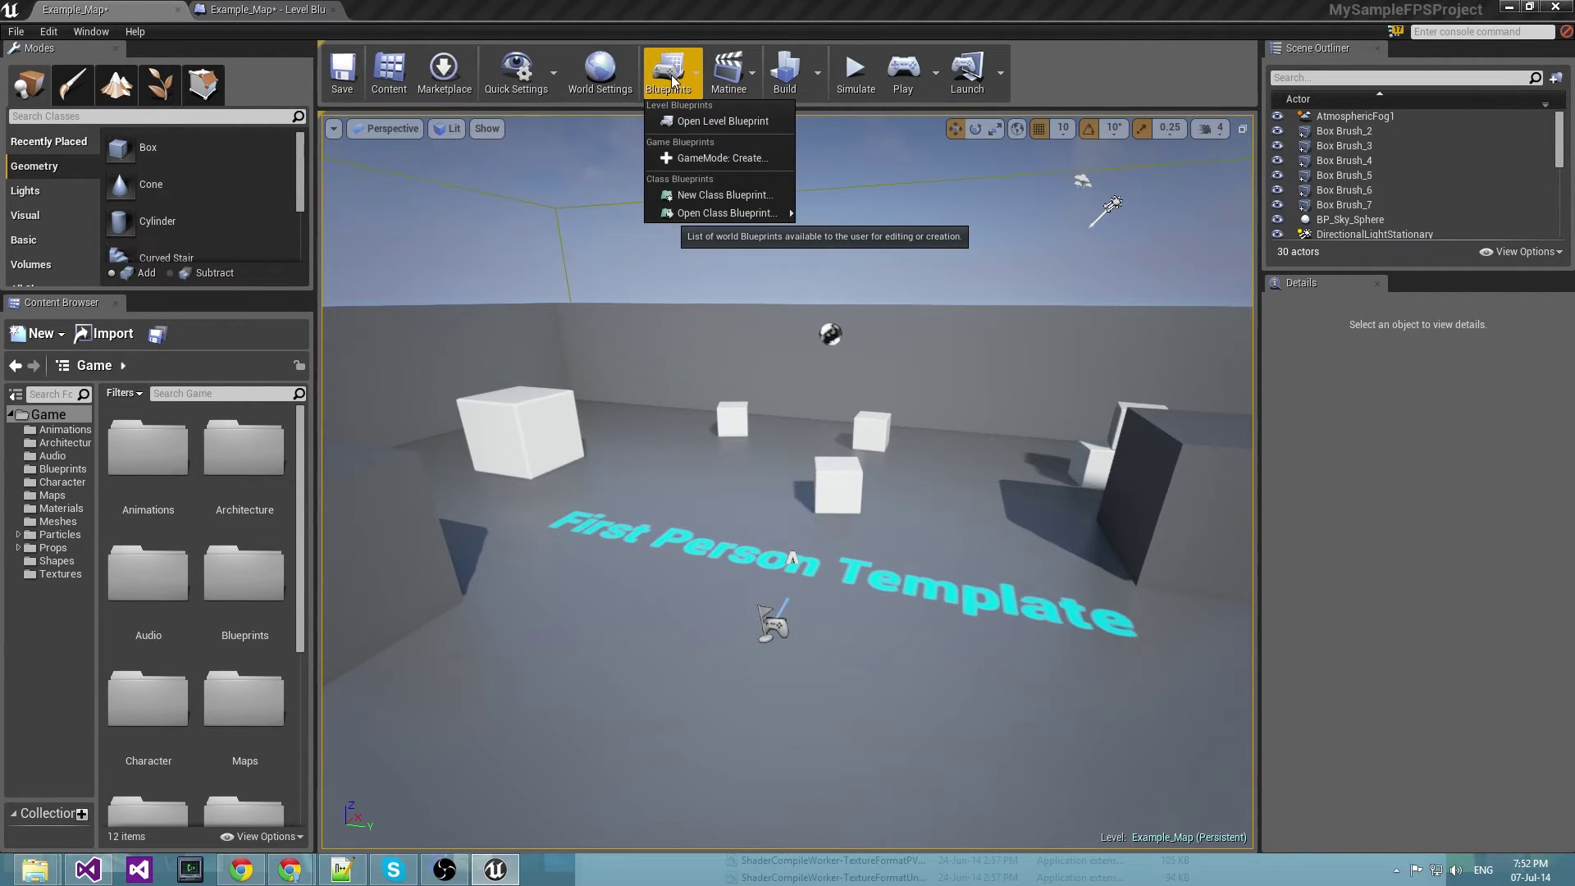
{"action": "left_click", "coordinate": [600, 72]}
{"action": "scroll", "coordinate": [1410, 498], "scroll_direction": "down", "scroll_amount": 2}
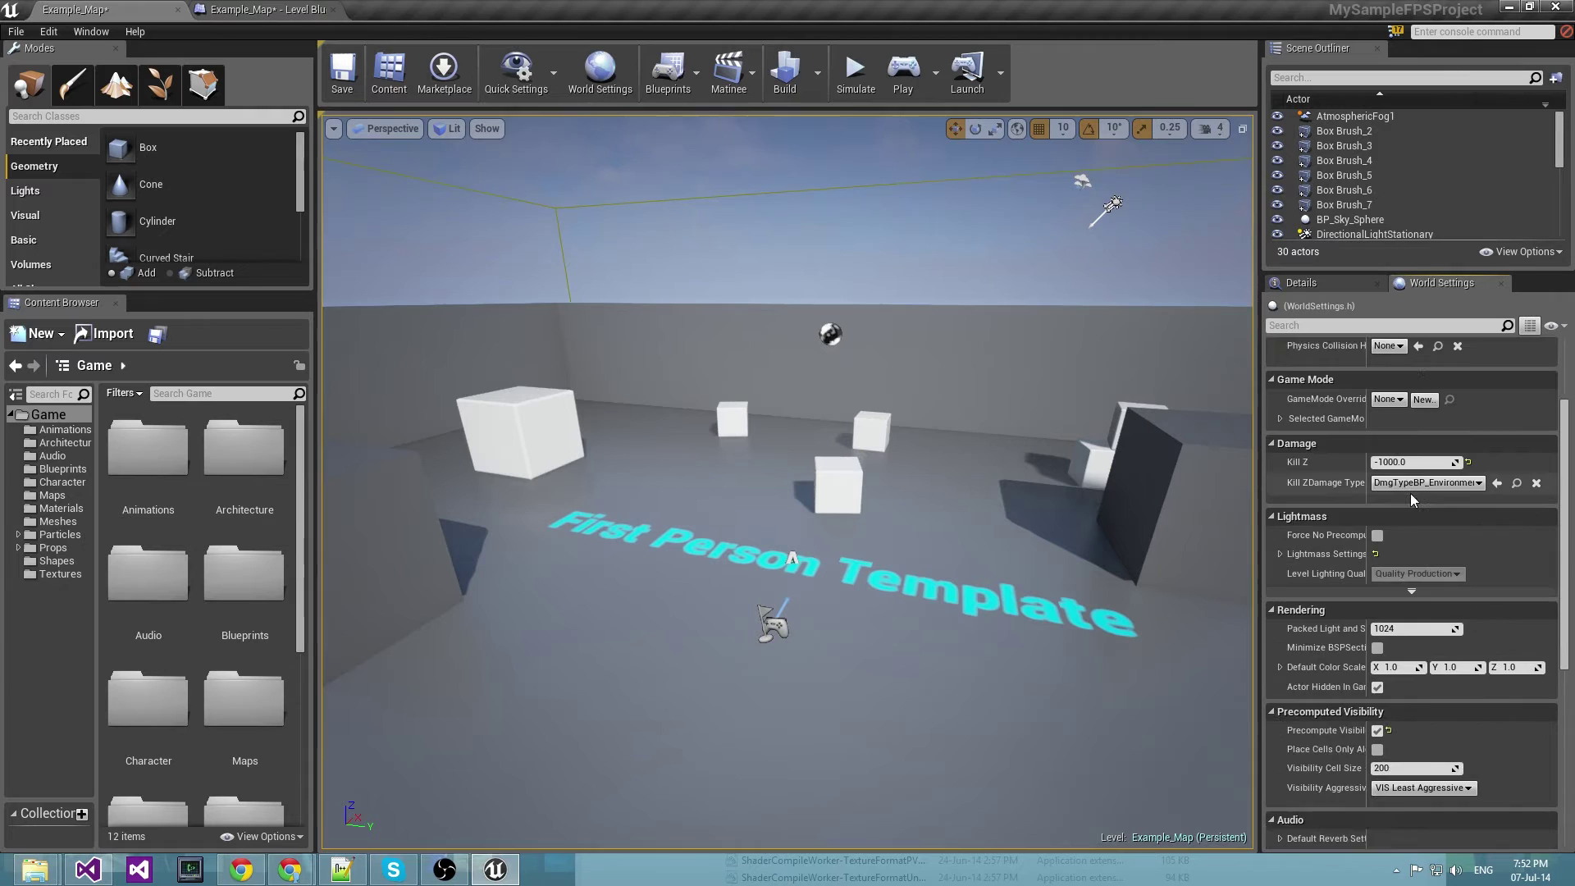
{"action": "scroll", "coordinate": [1398, 497], "scroll_direction": "up", "scroll_amount": 2}
{"action": "left_click", "coordinate": [1290, 549]}
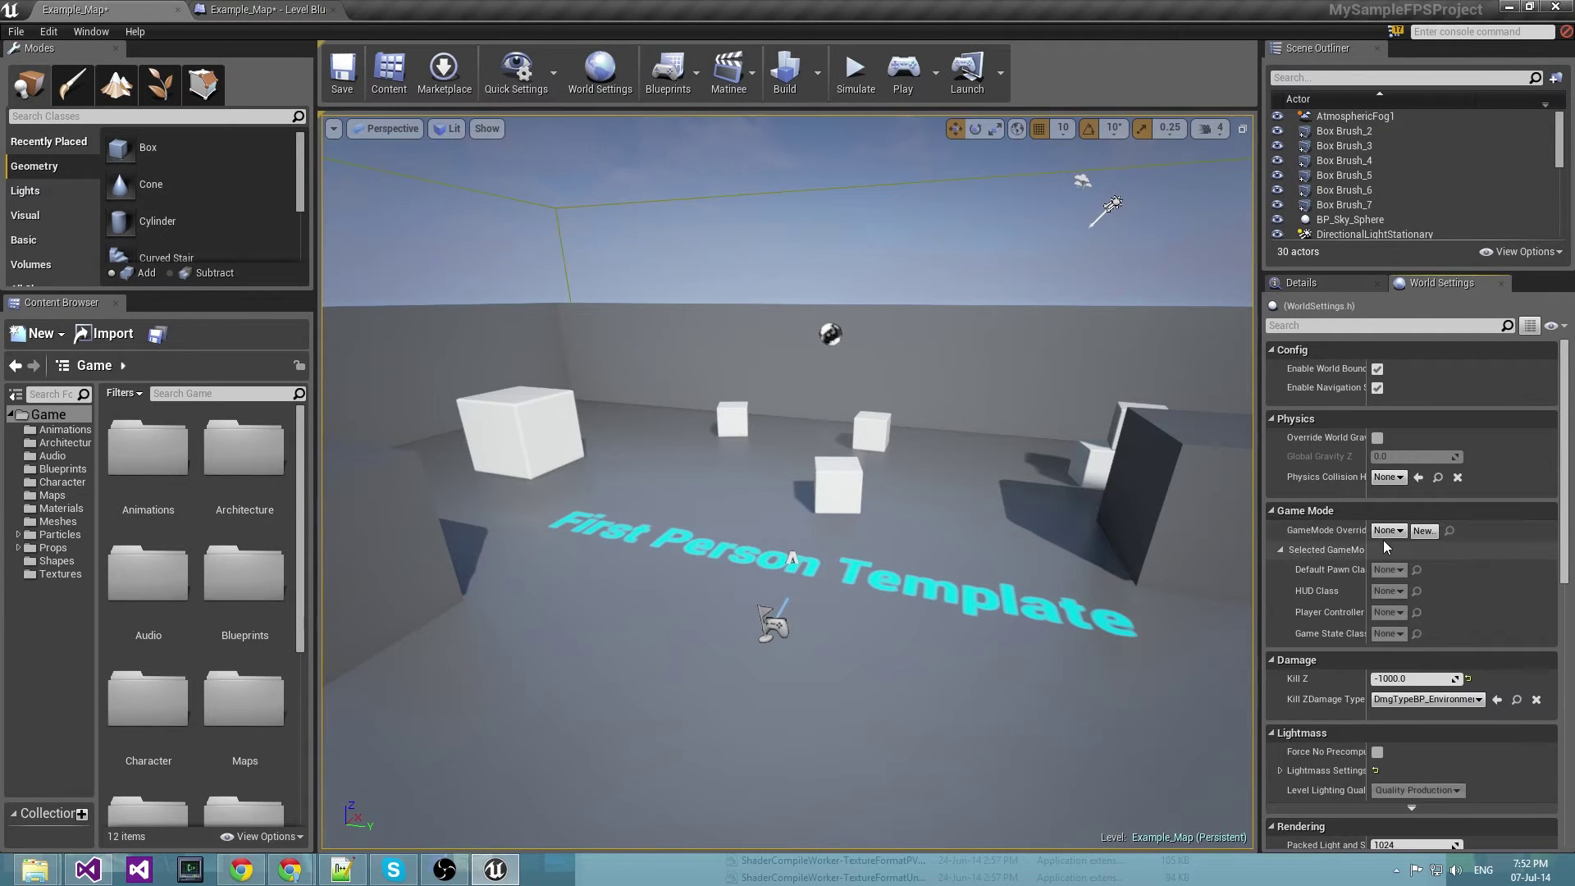
{"action": "left_click", "coordinate": [1425, 532]}
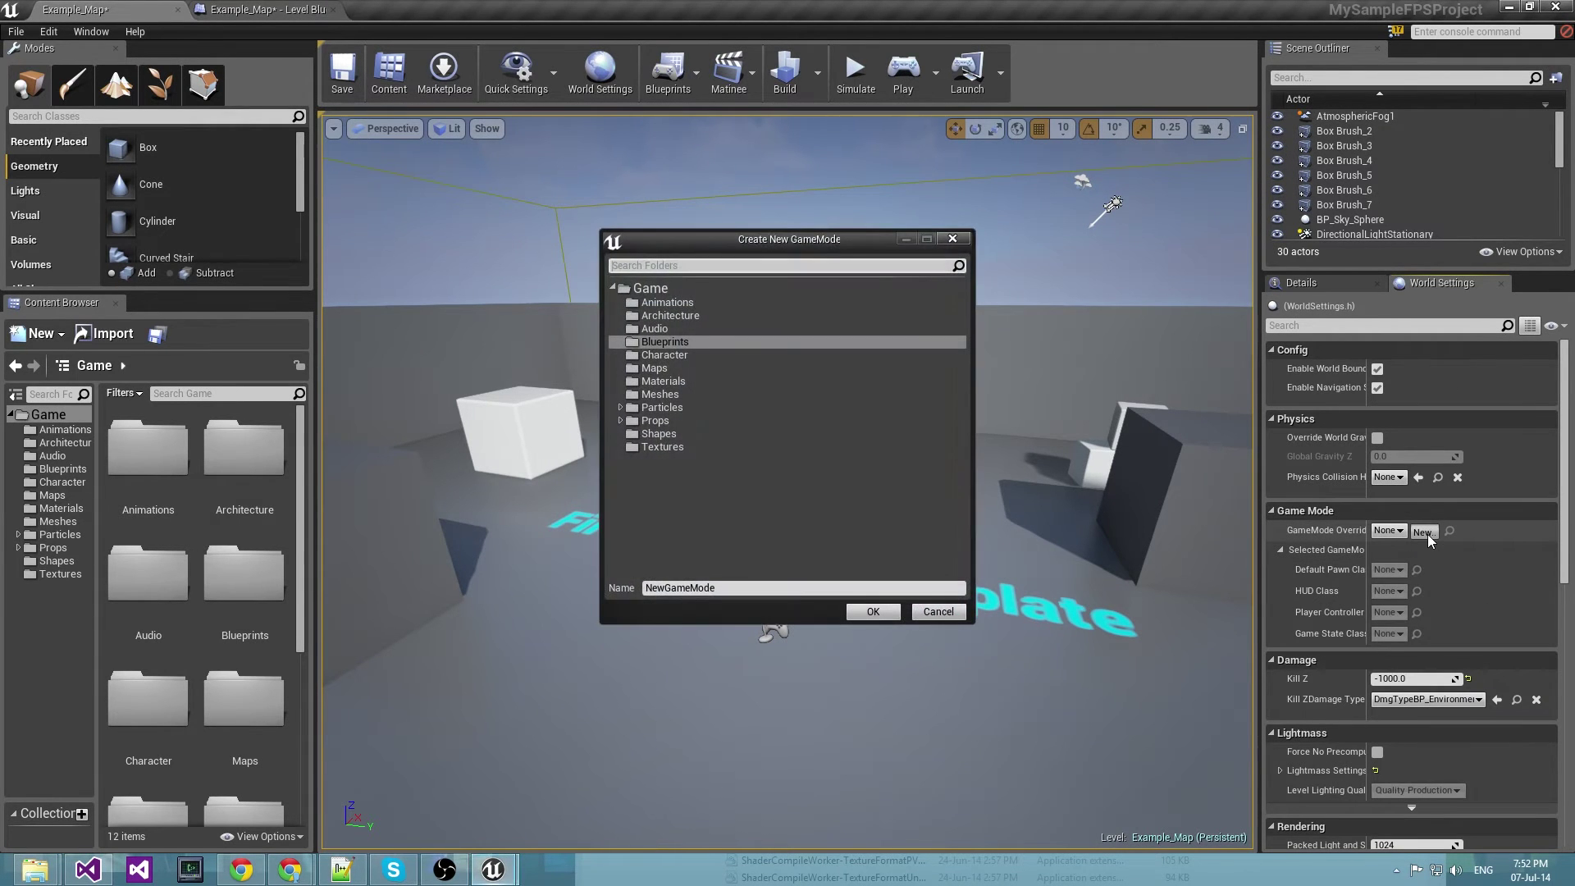
{"action": "left_click", "coordinate": [872, 613]}
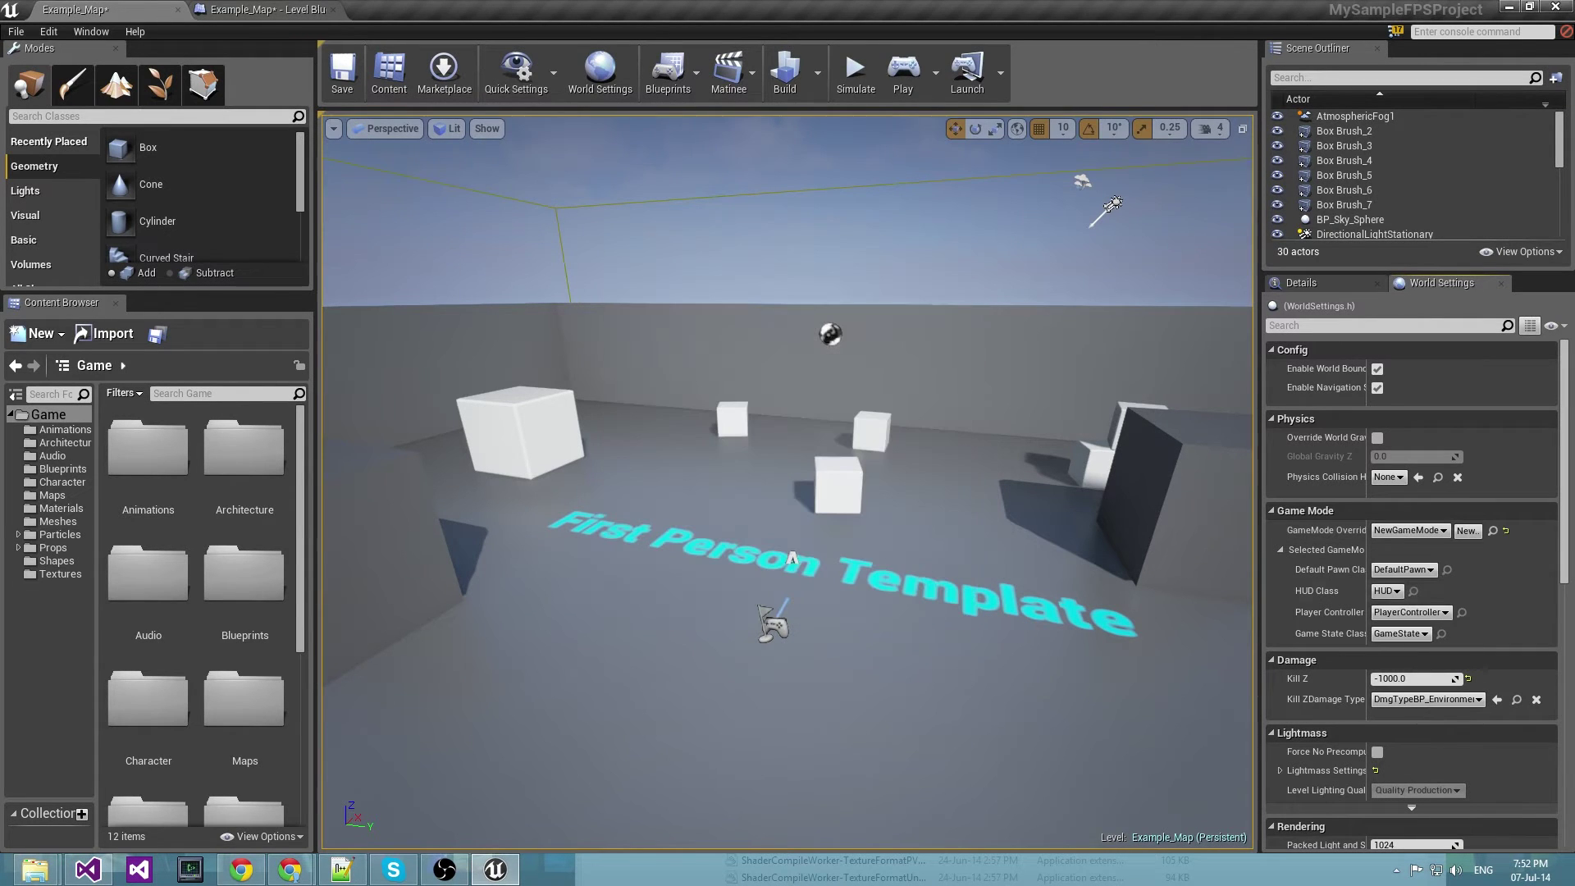
Set HUD Class to CoherentUIGameHUD and Default Pawn Class to MyCharacter, then save the level.
{"action": "left_click", "coordinate": [1400, 591]}
{"action": "type", "text": "Co"}
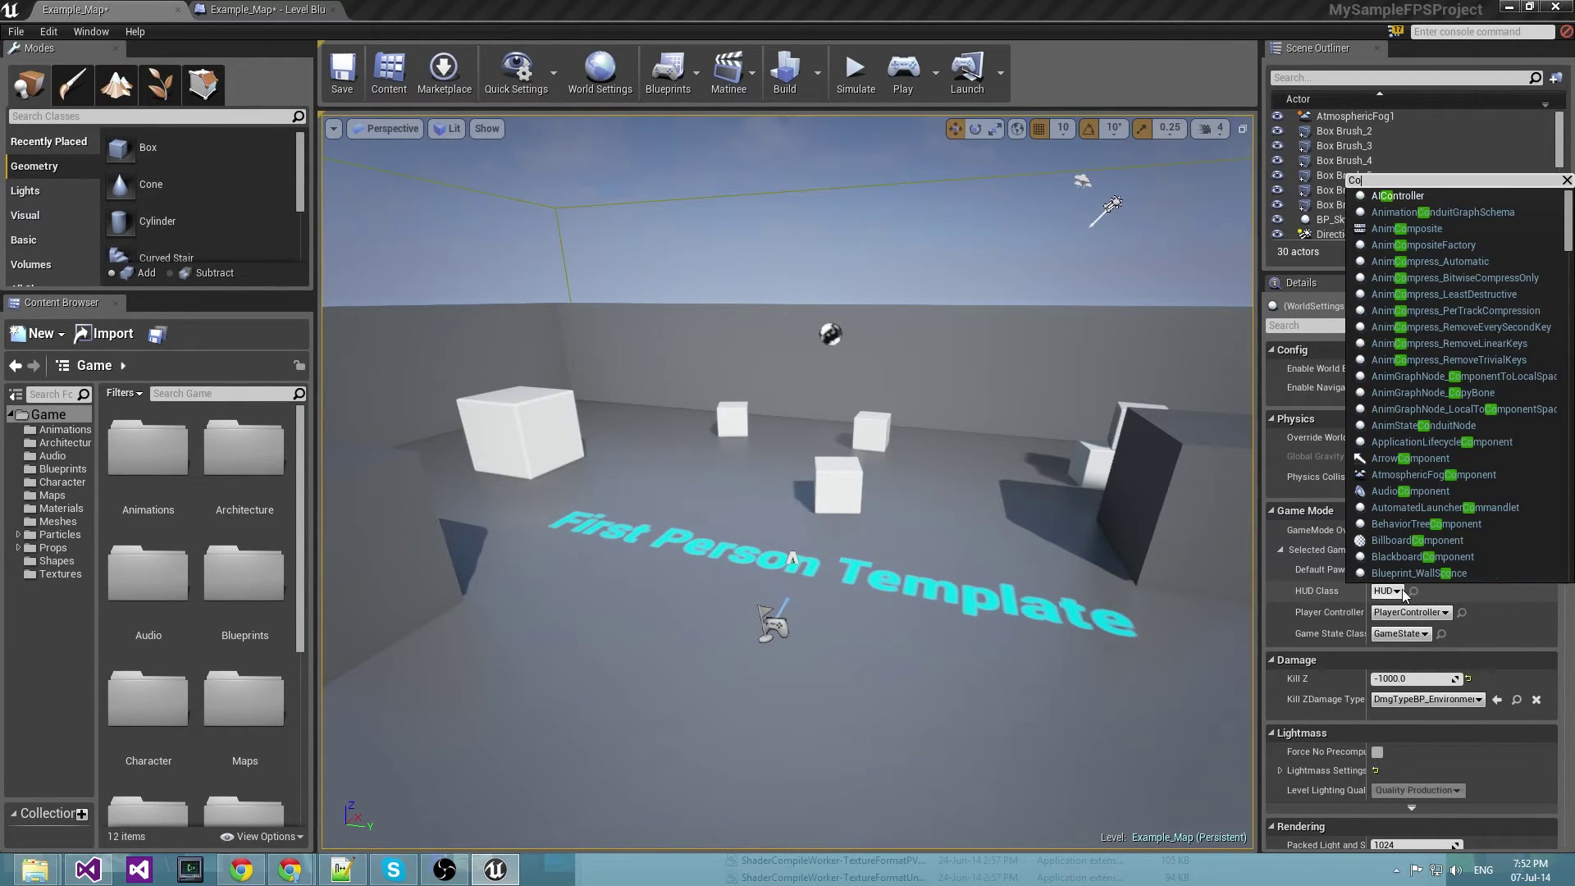
{"action": "type", "text": "heren"}
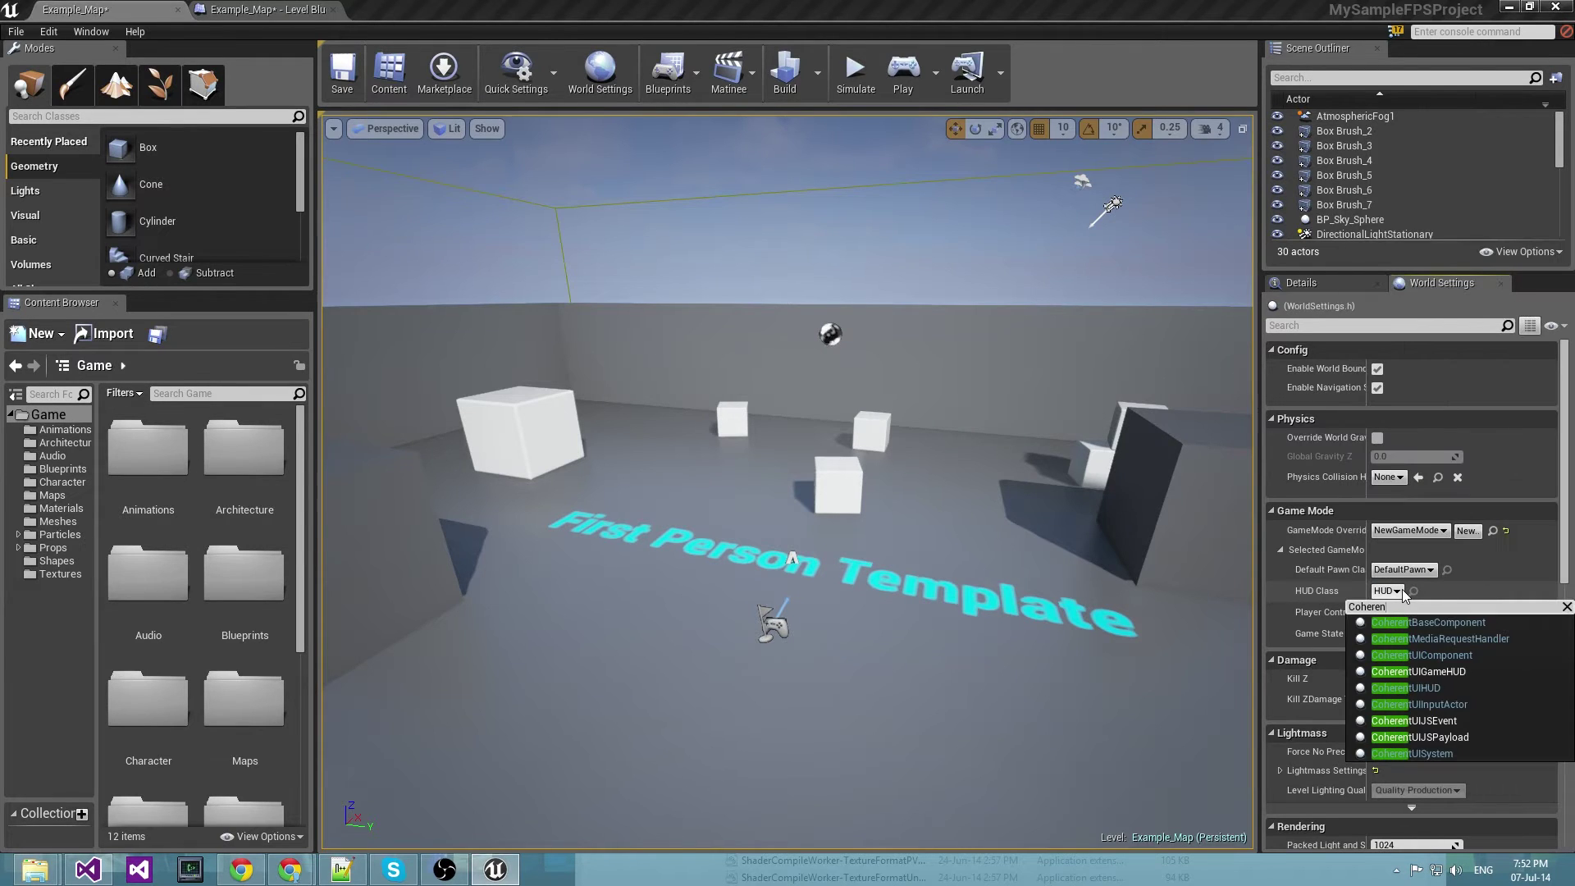
{"action": "left_click", "coordinate": [1435, 669]}
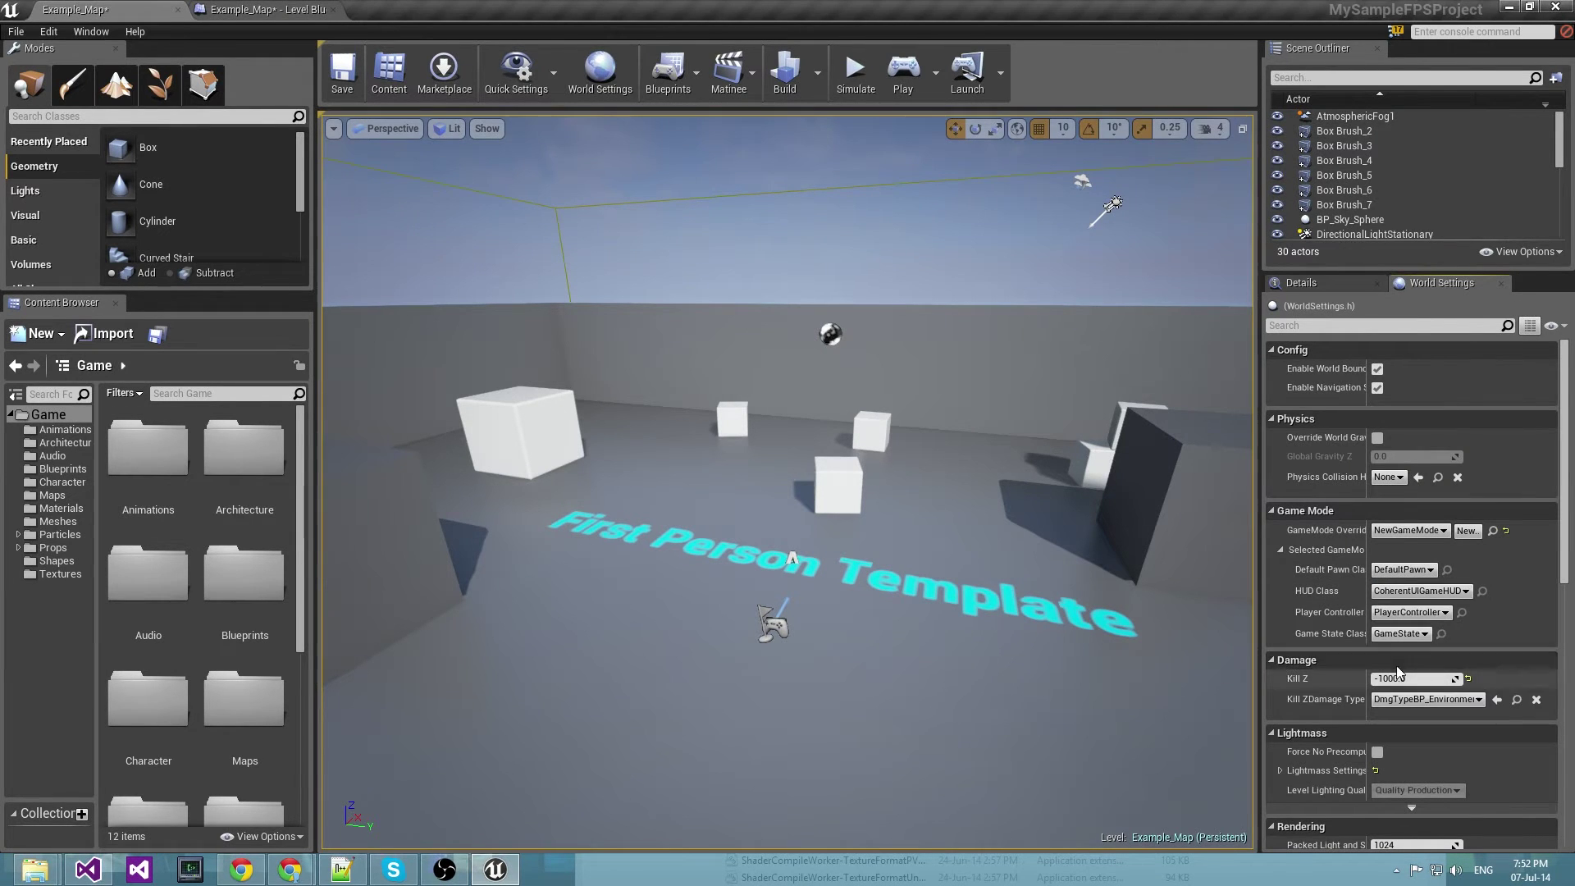
{"action": "left_click", "coordinate": [1431, 570]}
{"action": "type", "text": "MyC"}
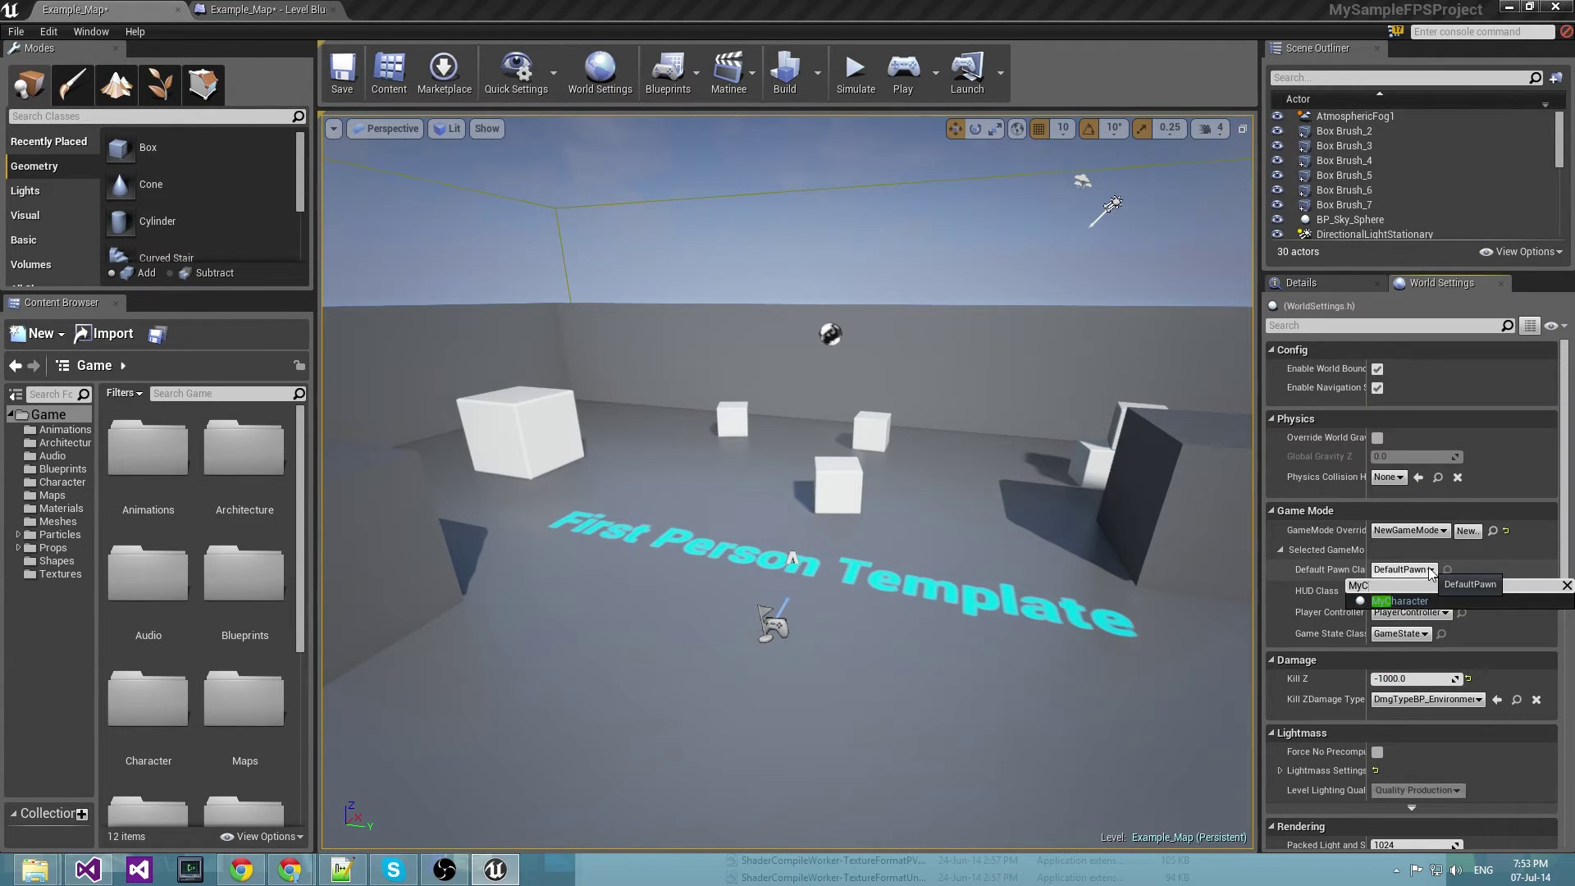
{"action": "left_click", "coordinate": [1399, 601]}
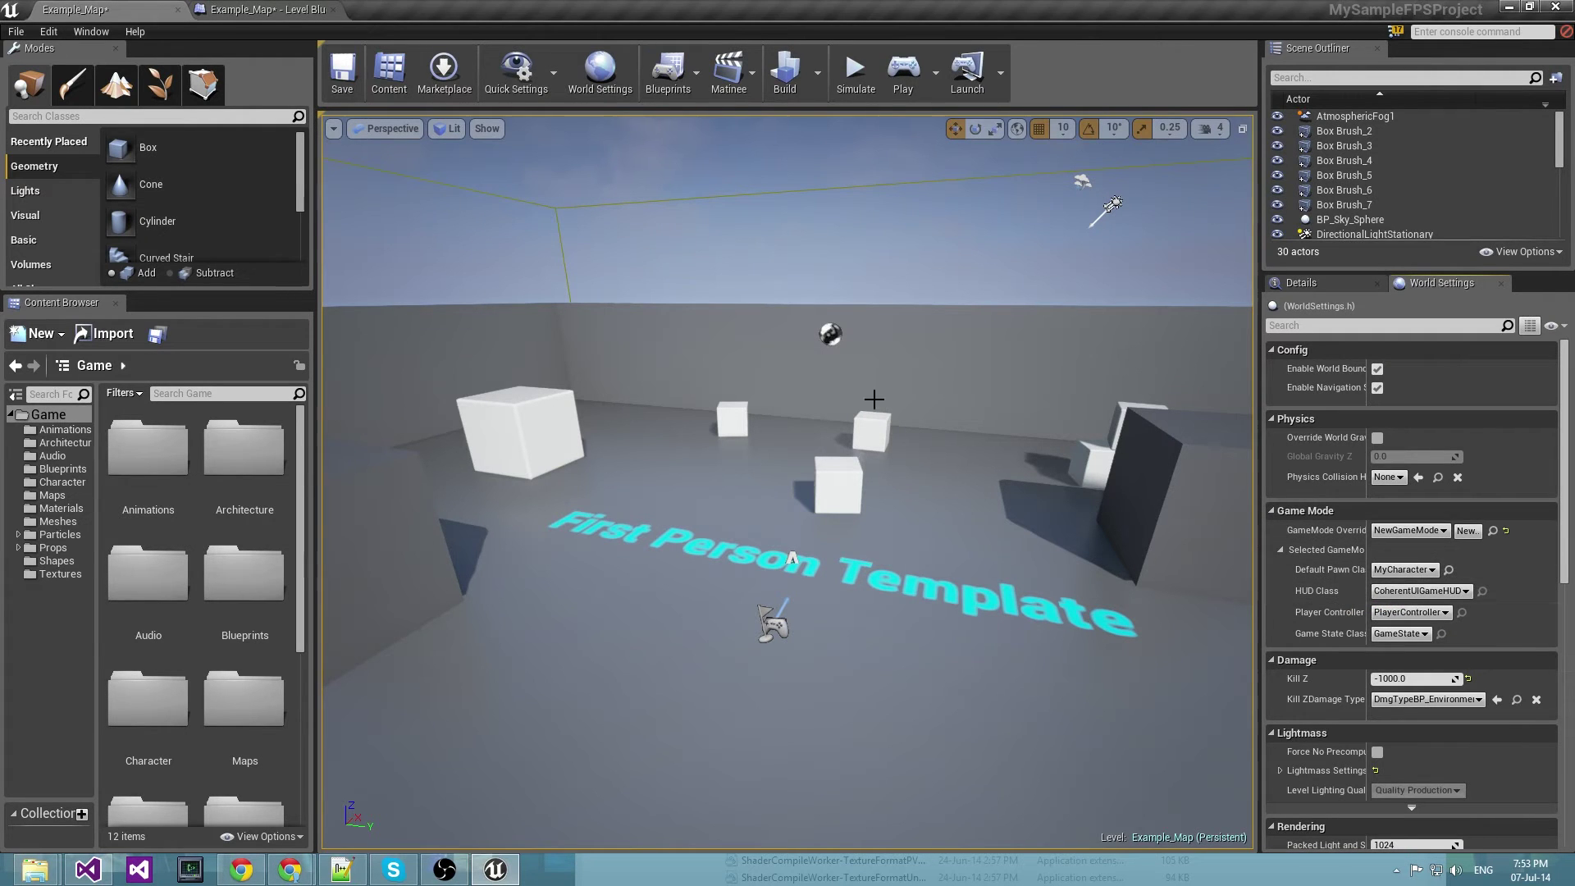
{"action": "left_click", "coordinate": [342, 72]}
In the Level Blueprint EventGraph, place Event Begin Play ('begin') and Get Player Controller ('get player') nodes.
{"action": "left_click", "coordinate": [271, 10]}
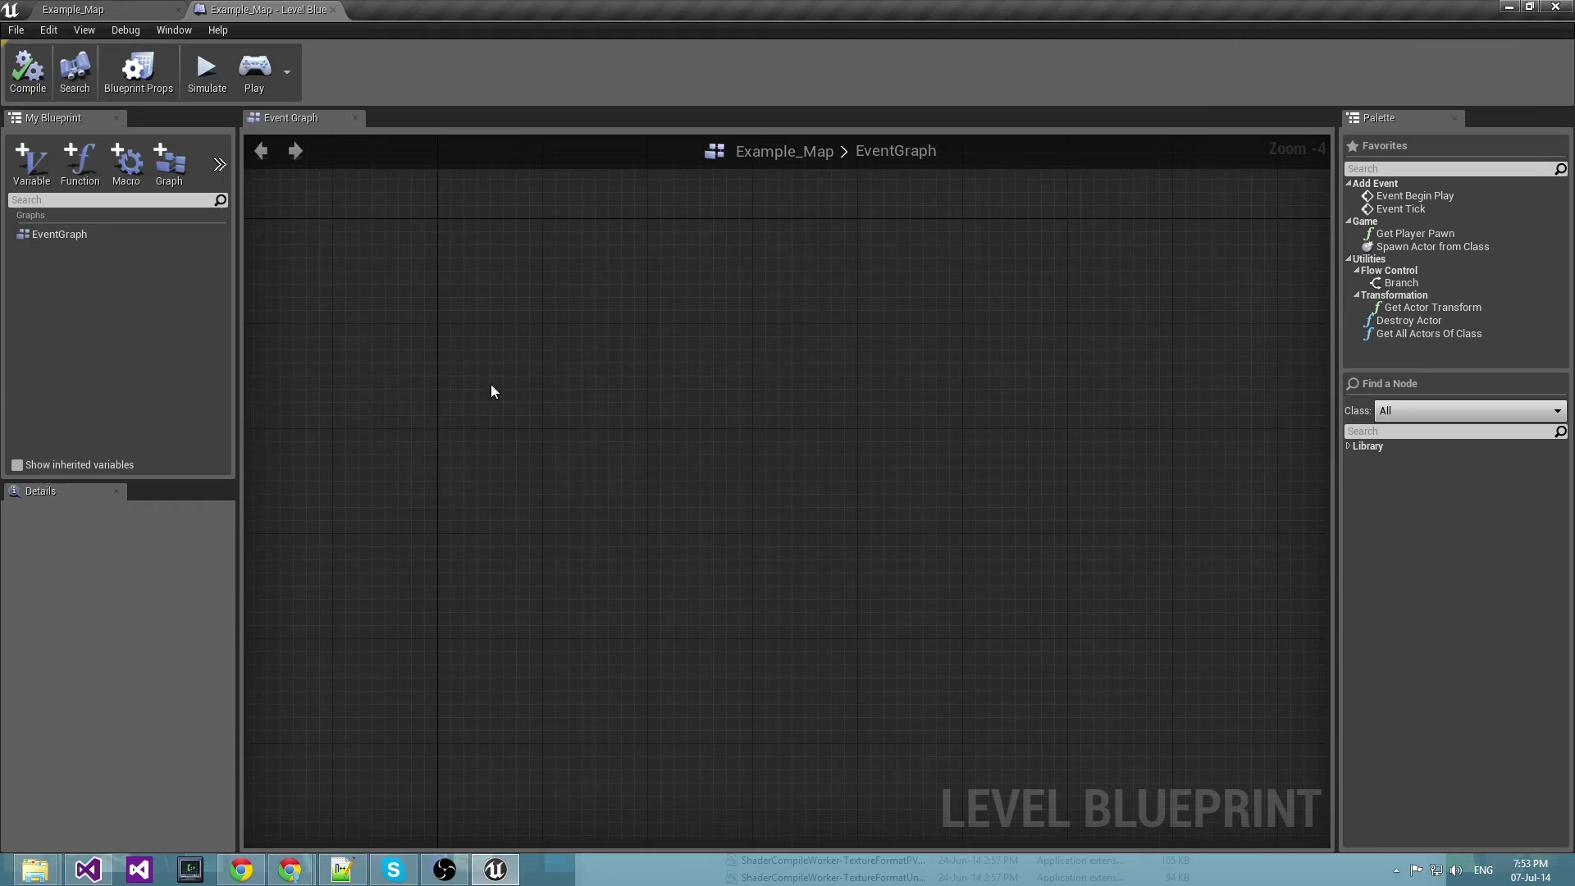
{"action": "right_click", "coordinate": [581, 327]}
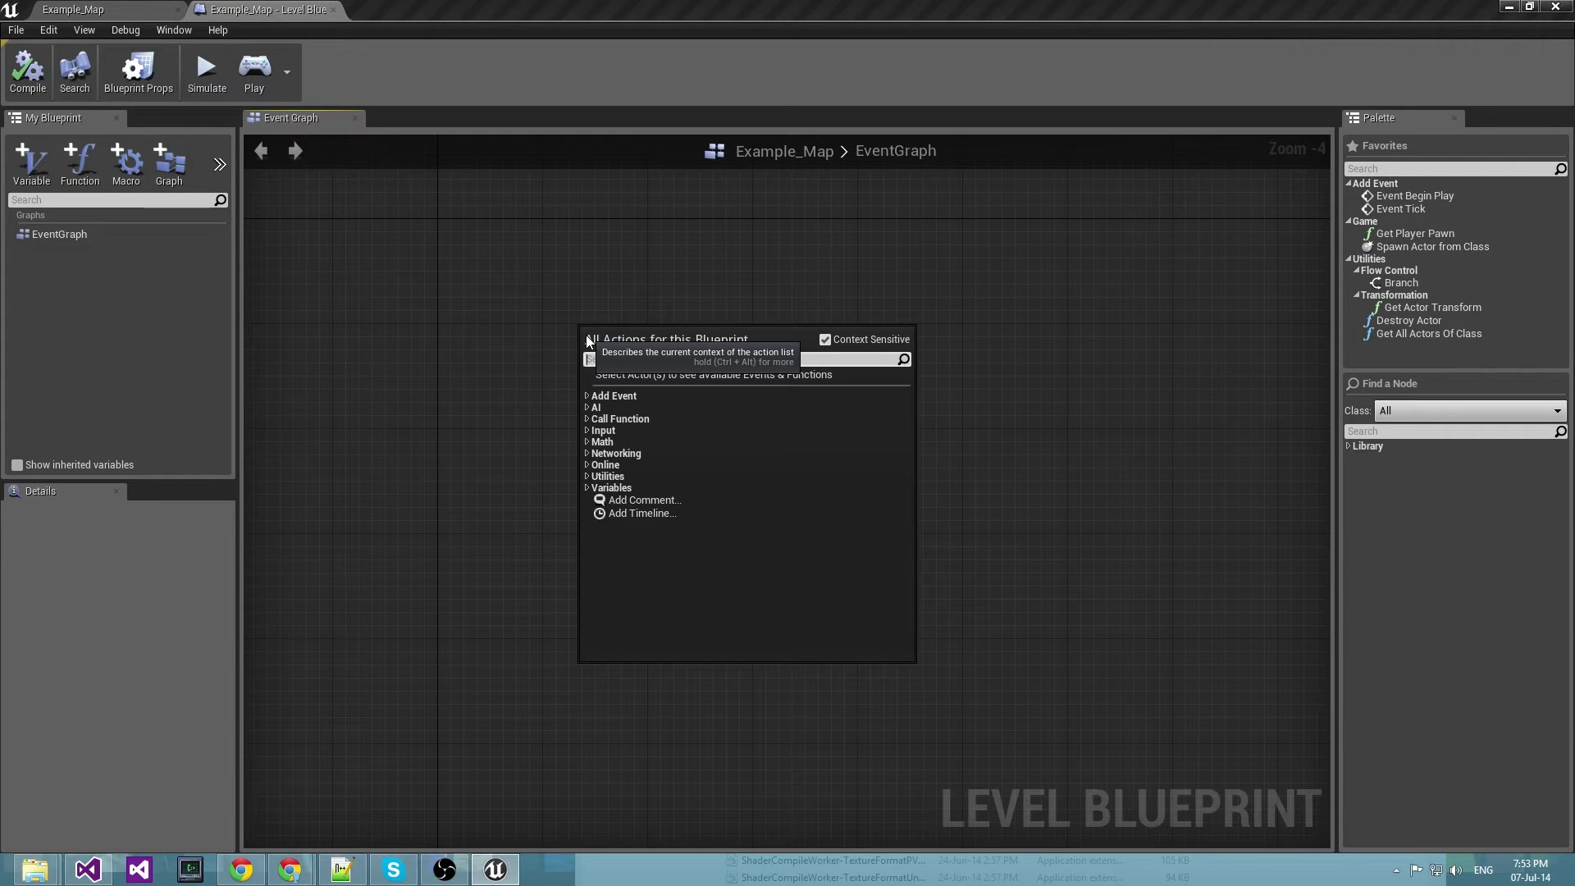
{"action": "type", "text": "begin"}
{"action": "key", "text": "Return"}
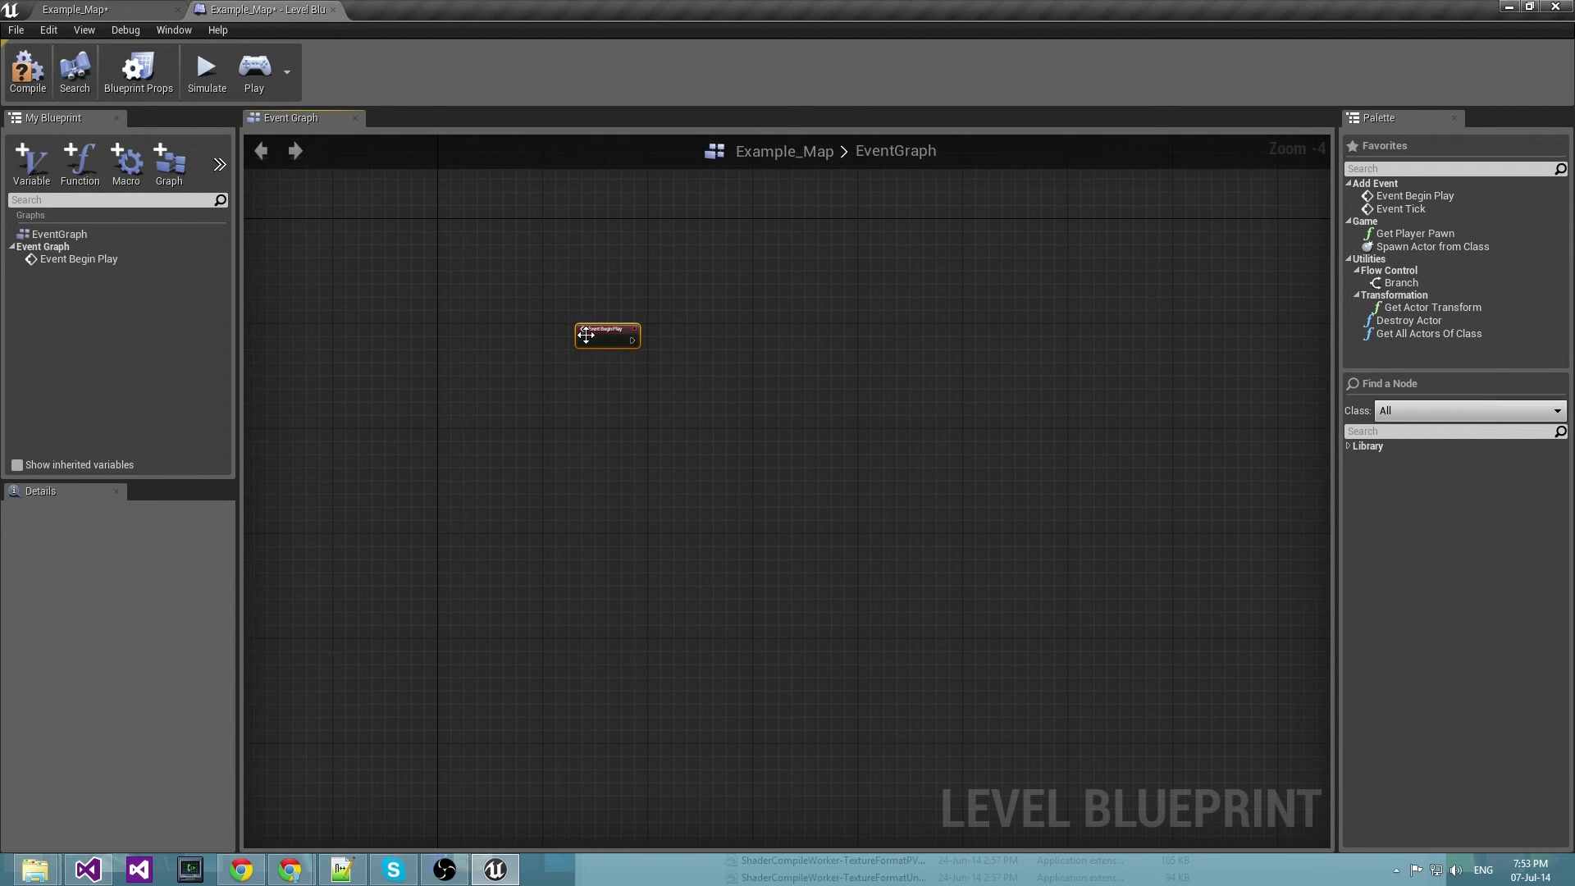
{"action": "scroll", "coordinate": [586, 335], "scroll_direction": "up", "scroll_amount": 4}
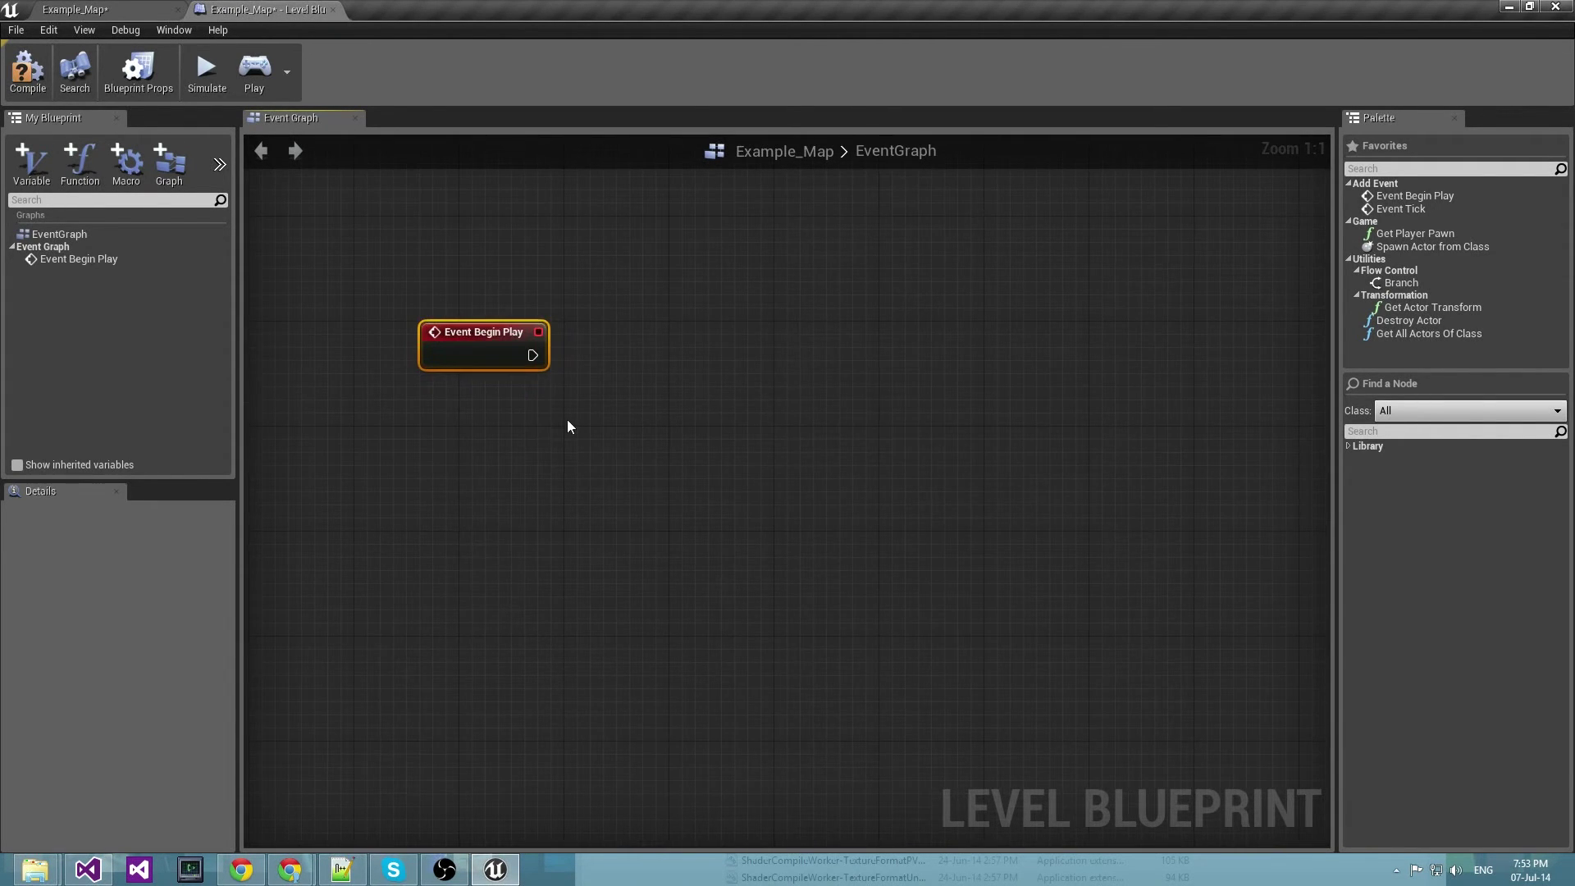
{"action": "scroll", "coordinate": [558, 371], "scroll_direction": "down", "scroll_amount": 1}
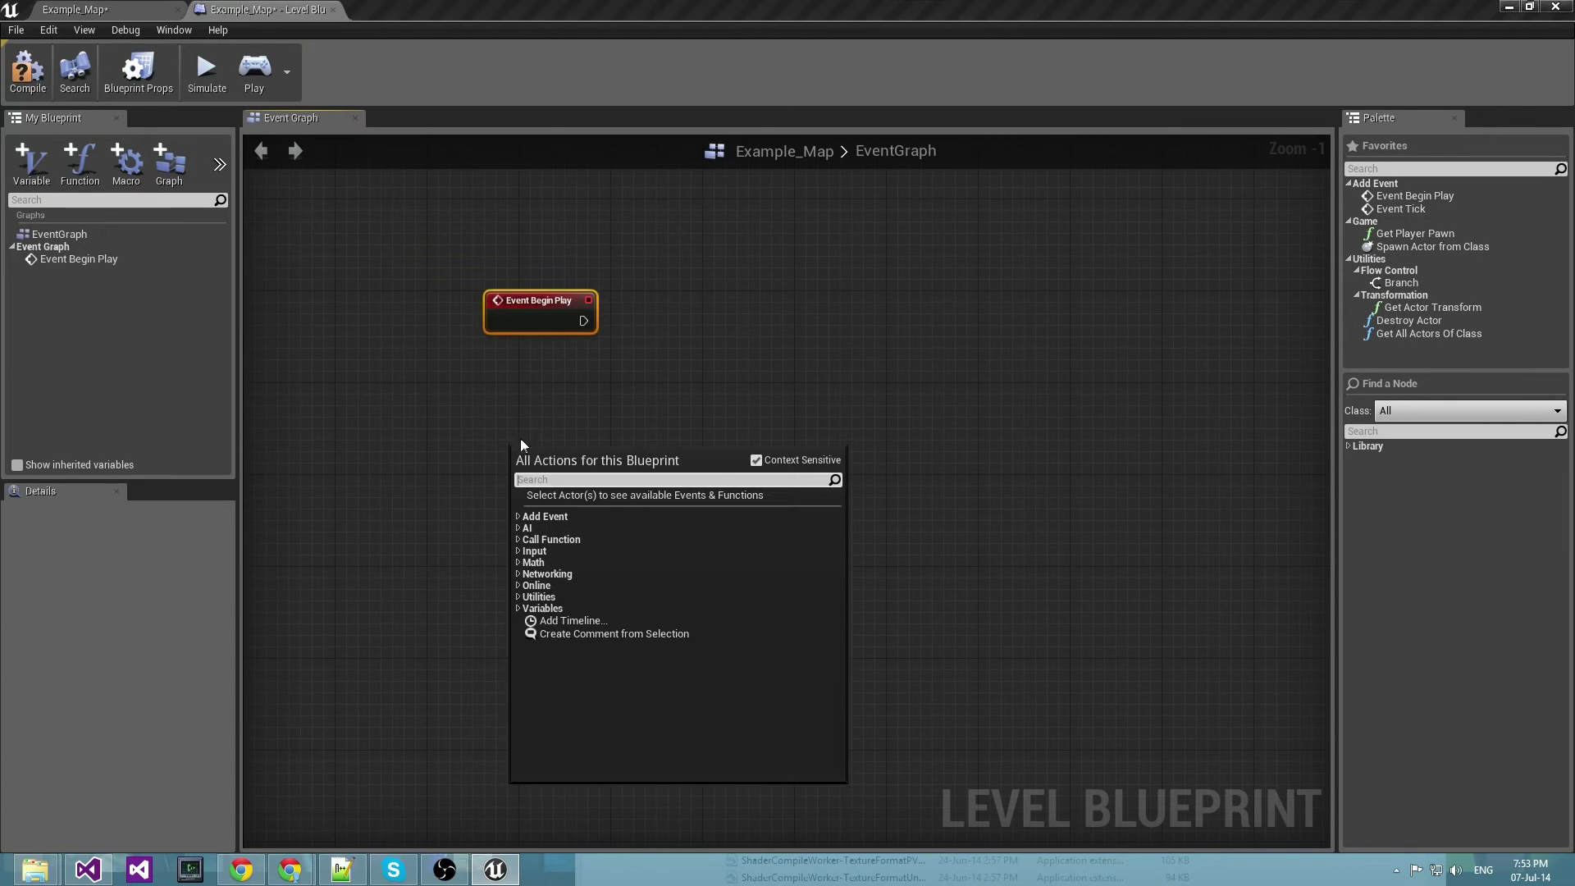
{"action": "right_click", "coordinate": [516, 448]}
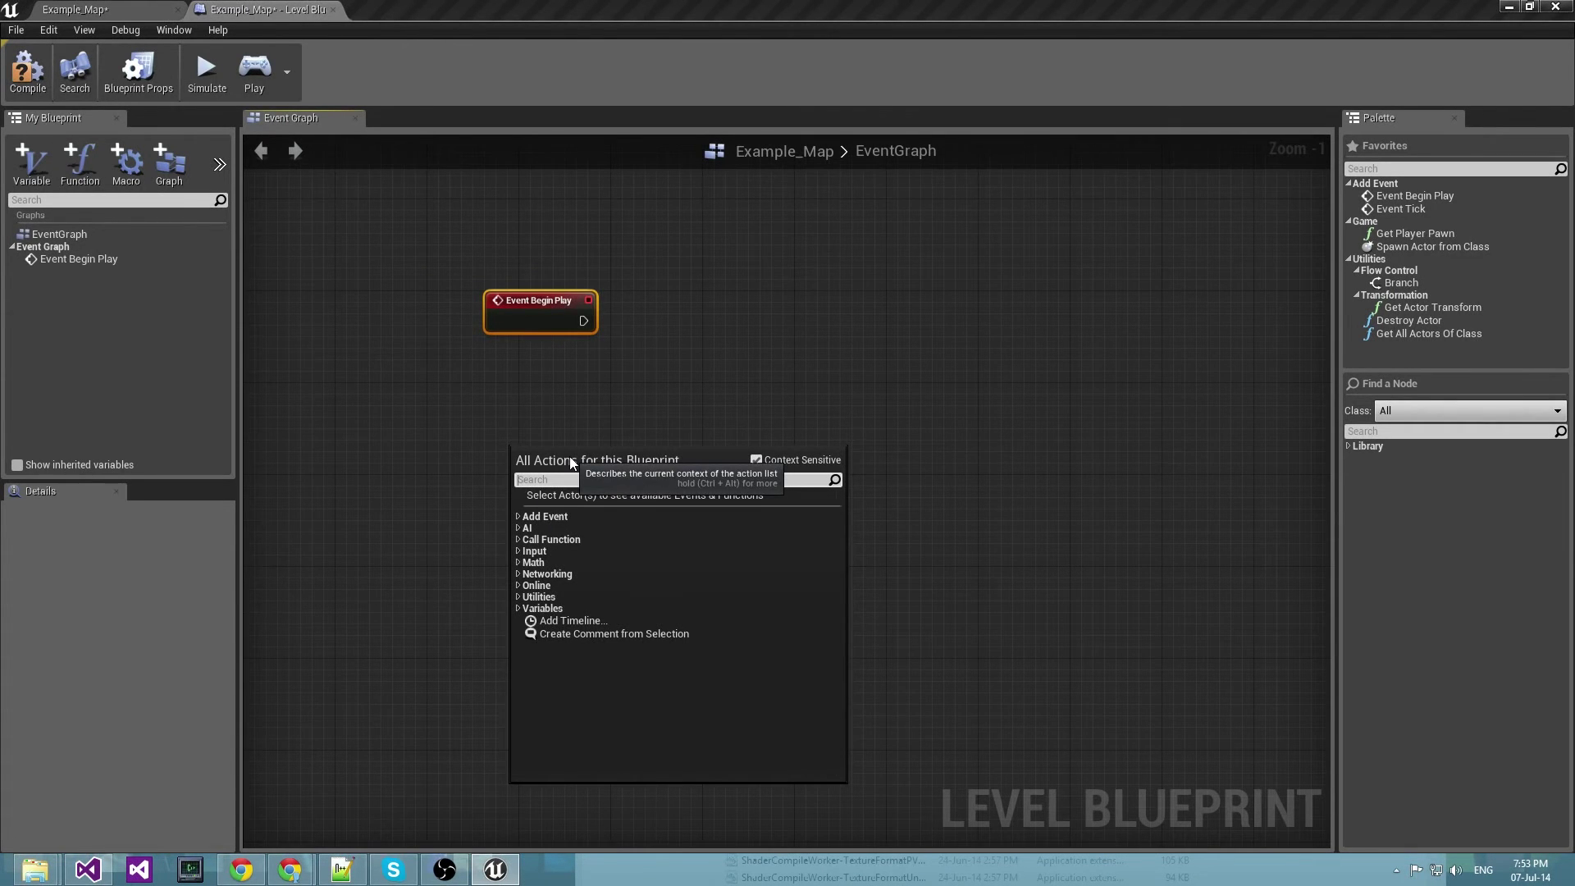
{"action": "type", "text": "get p"}
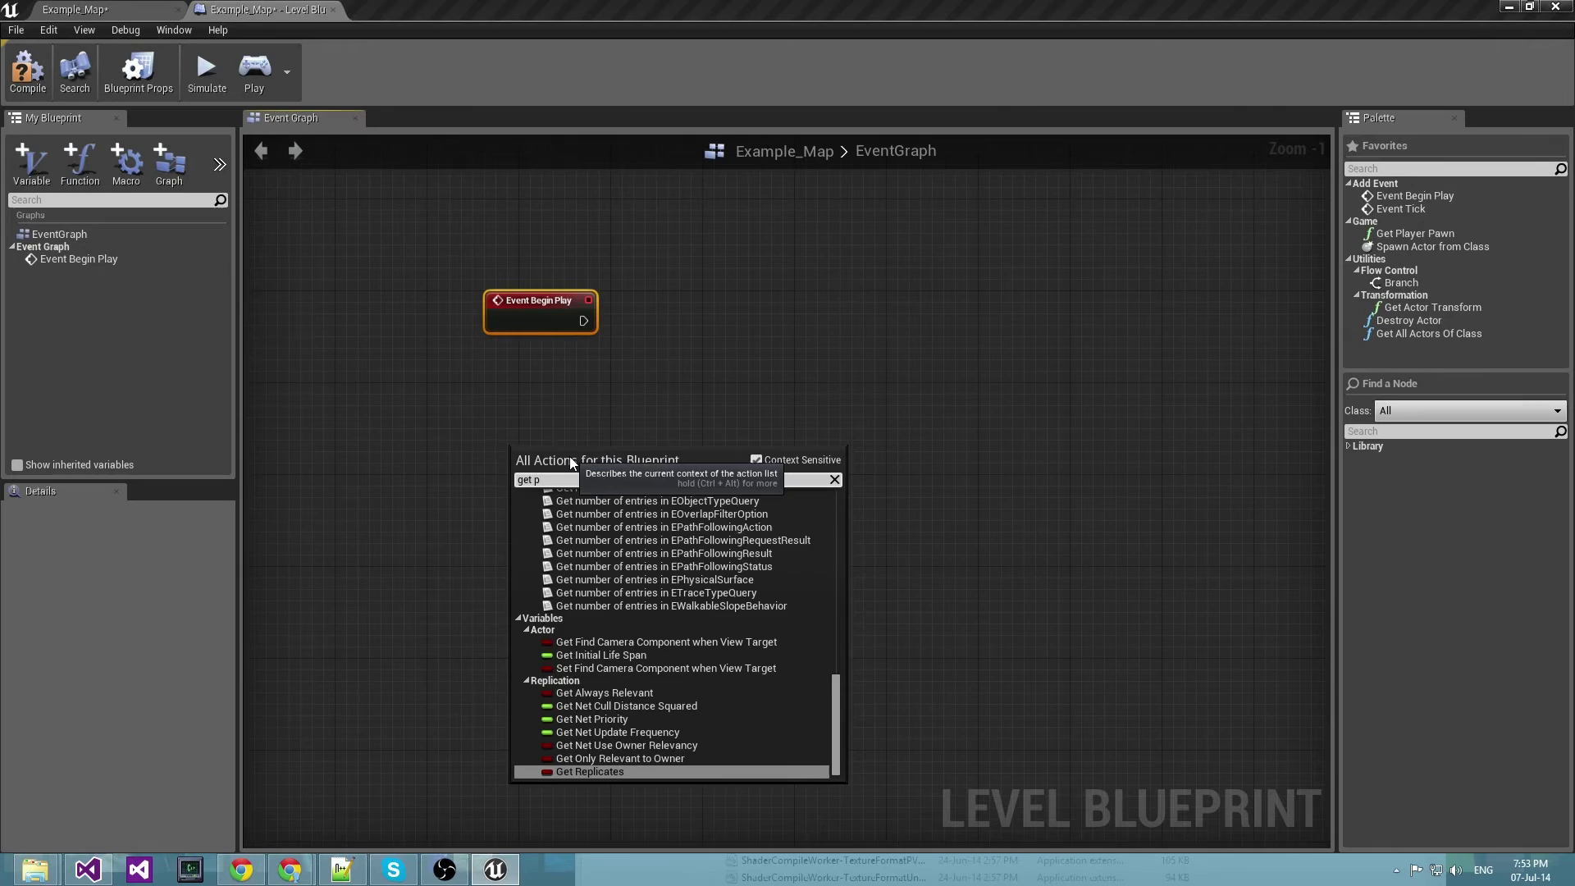
{"action": "type", "text": "laye"}
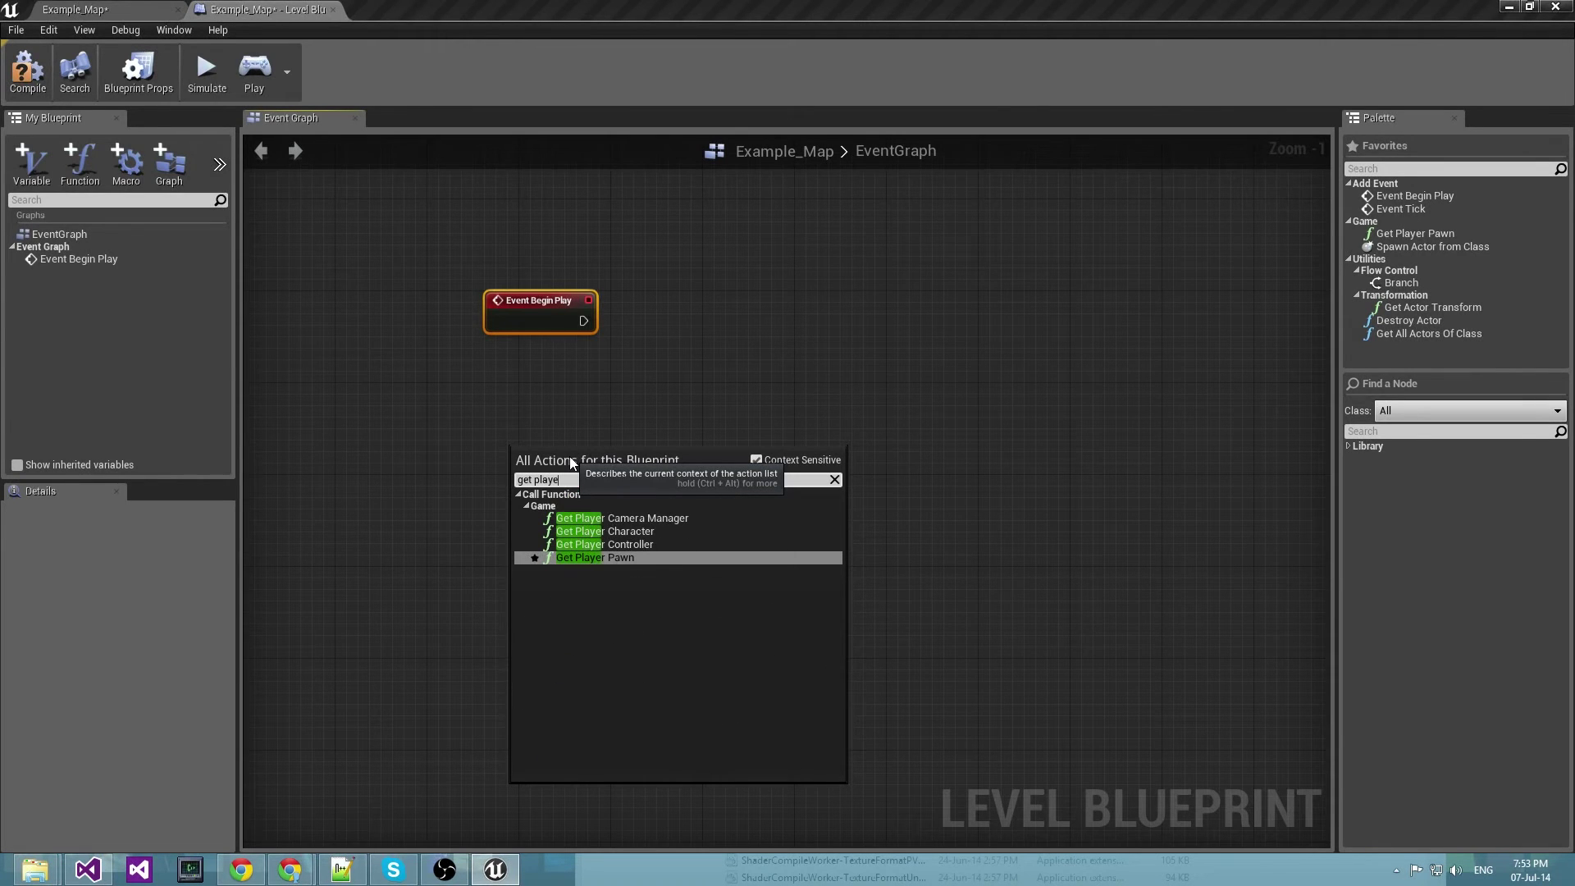
{"action": "key", "text": "Return"}
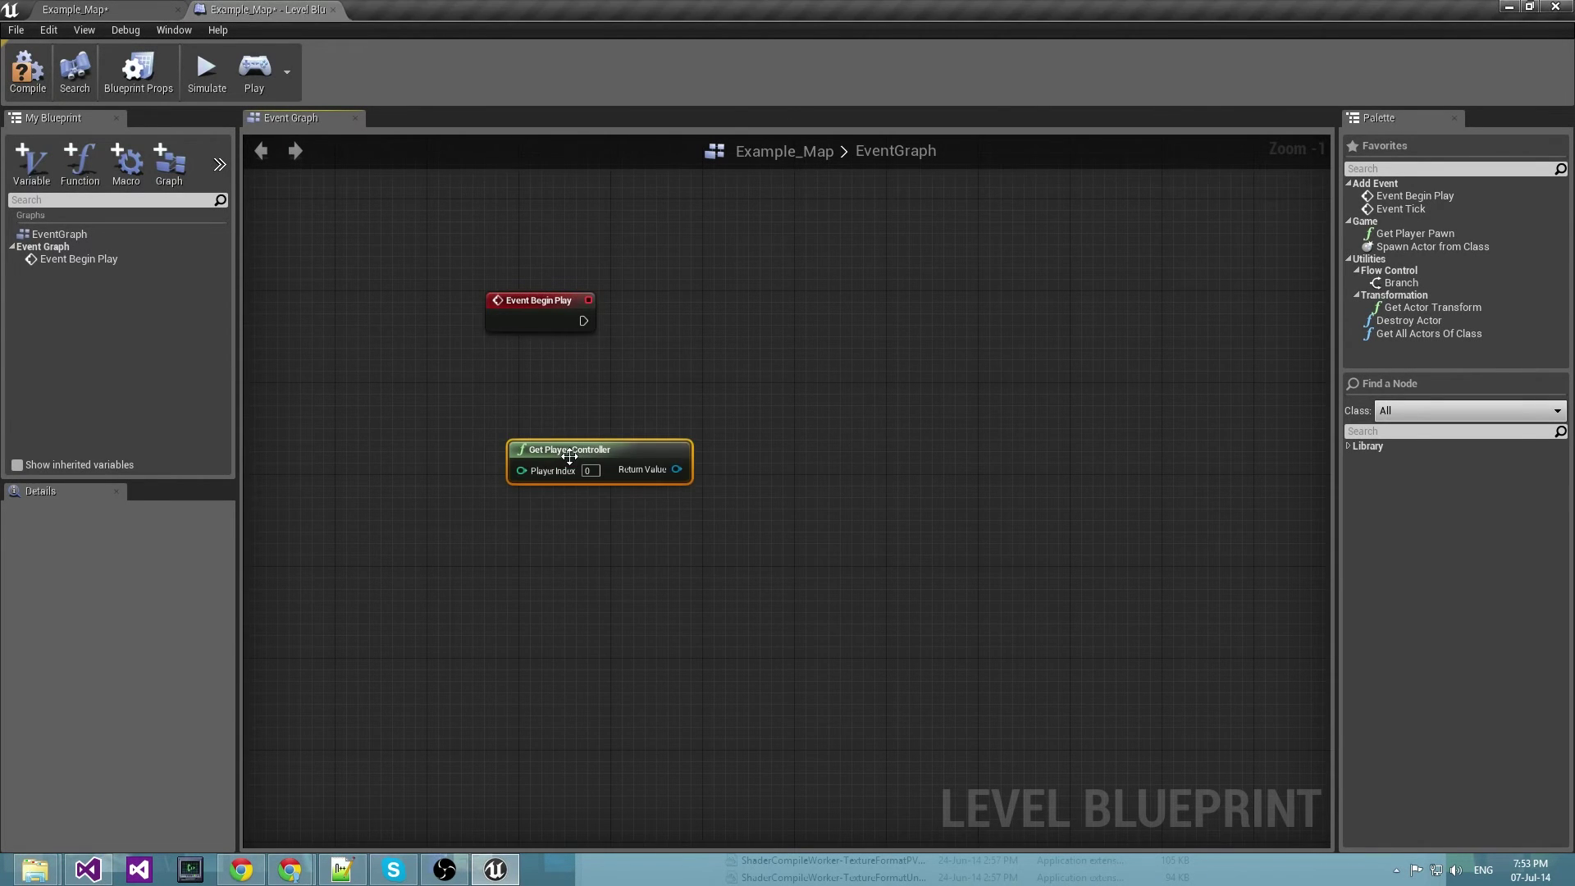
Add Get HUD from the player controller and a Cast To CoherentUIGameHUD triggered by Event Begin Play.
{"action": "left_click_drag", "start_coordinate": [593, 449], "coordinate": [733, 463]}
{"action": "type", "text": "get hud"}
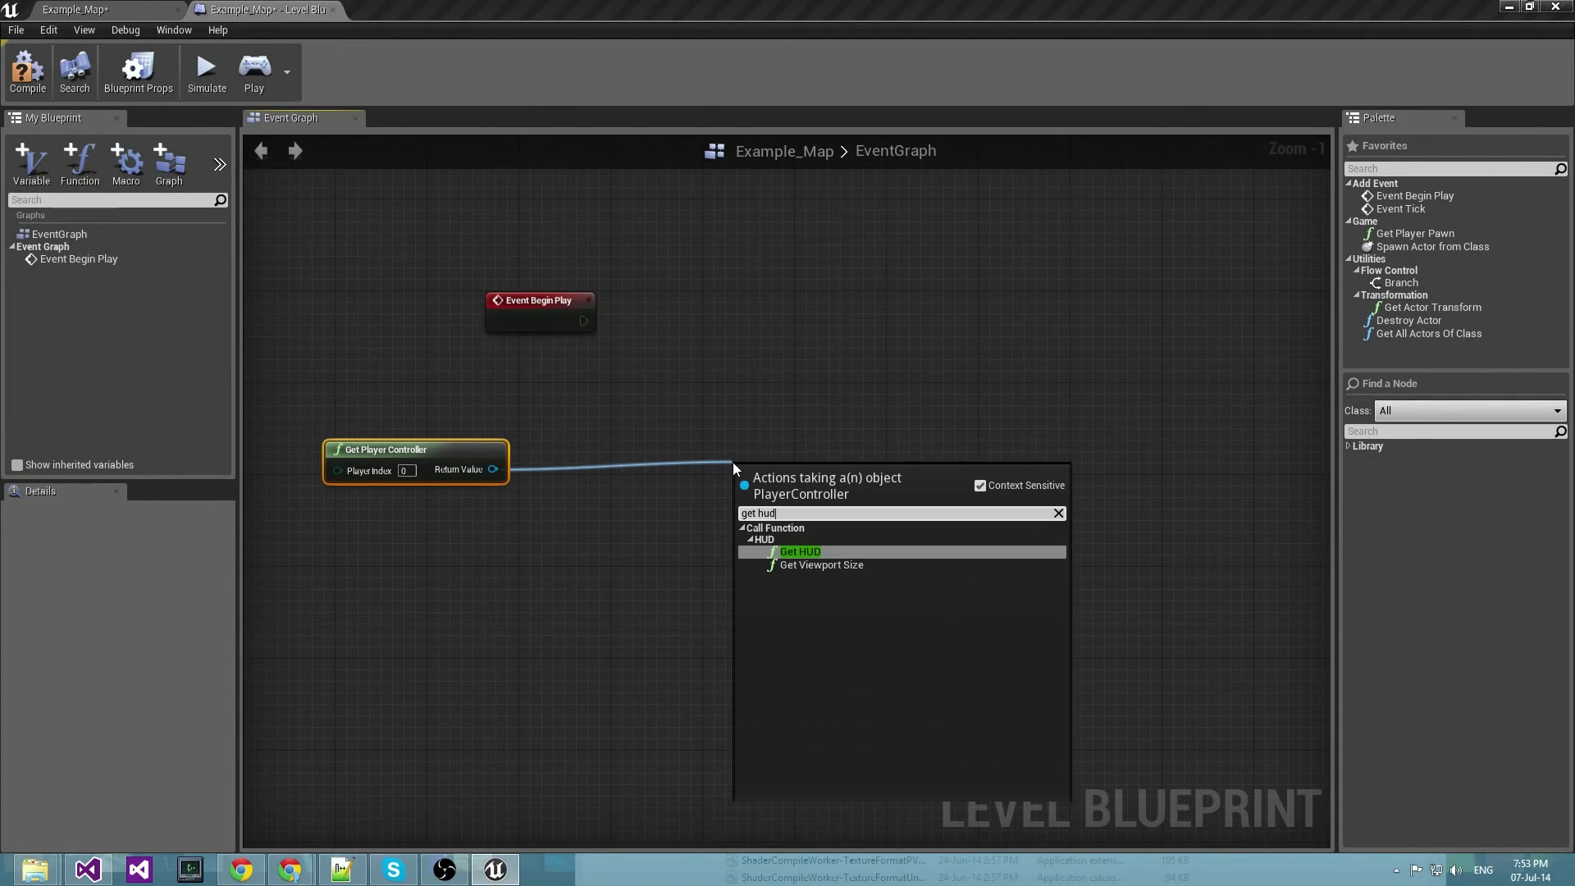
{"action": "key", "text": "Return"}
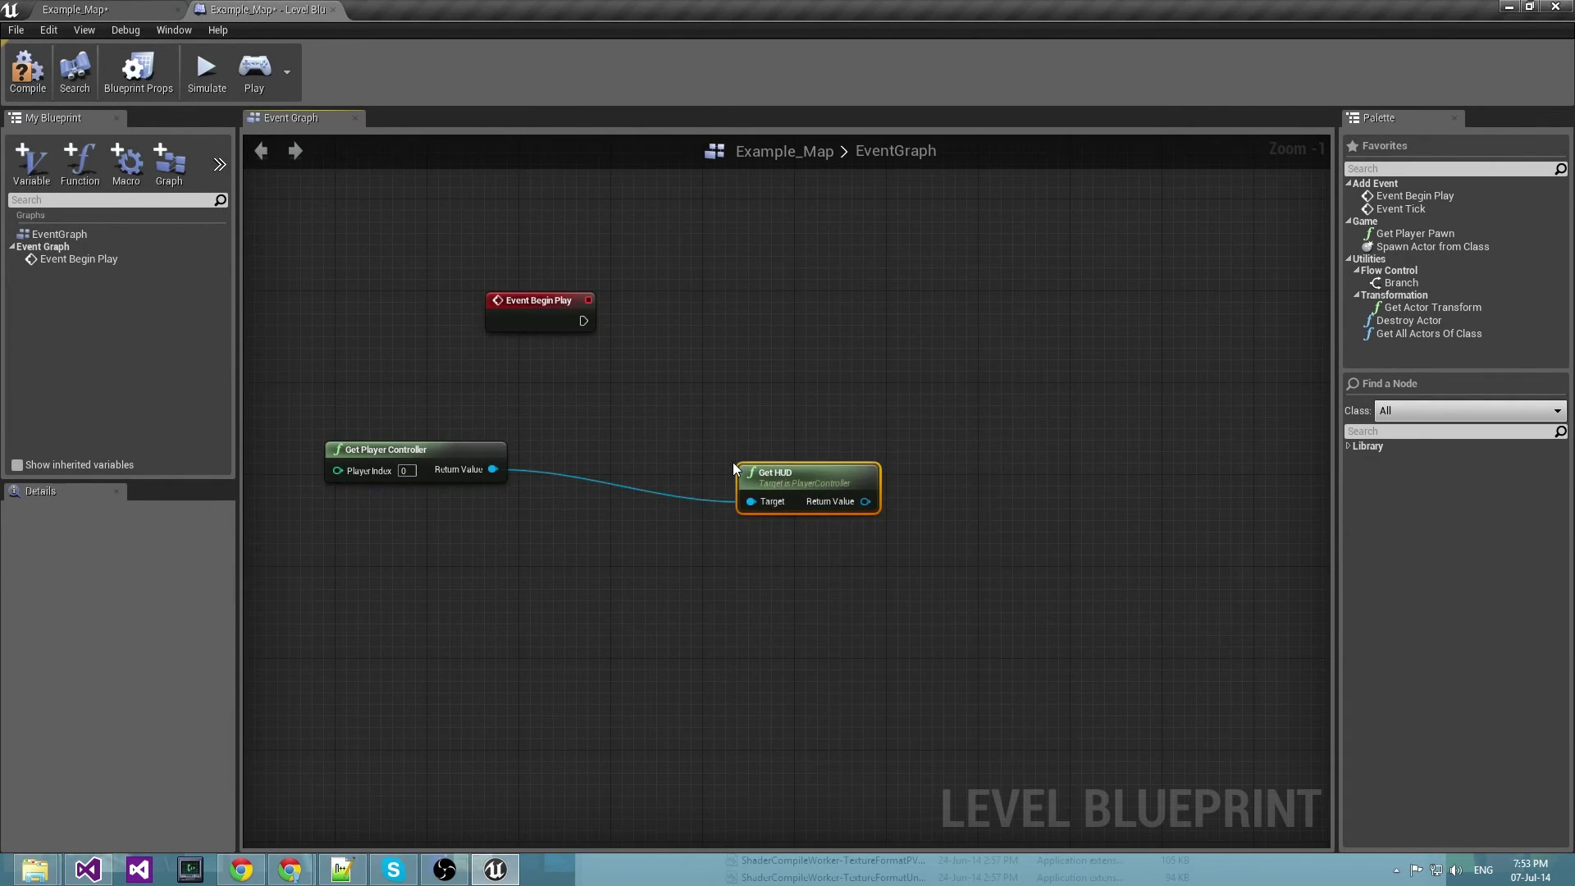
{"action": "left_click_drag", "start_coordinate": [787, 475], "coordinate": [712, 445]}
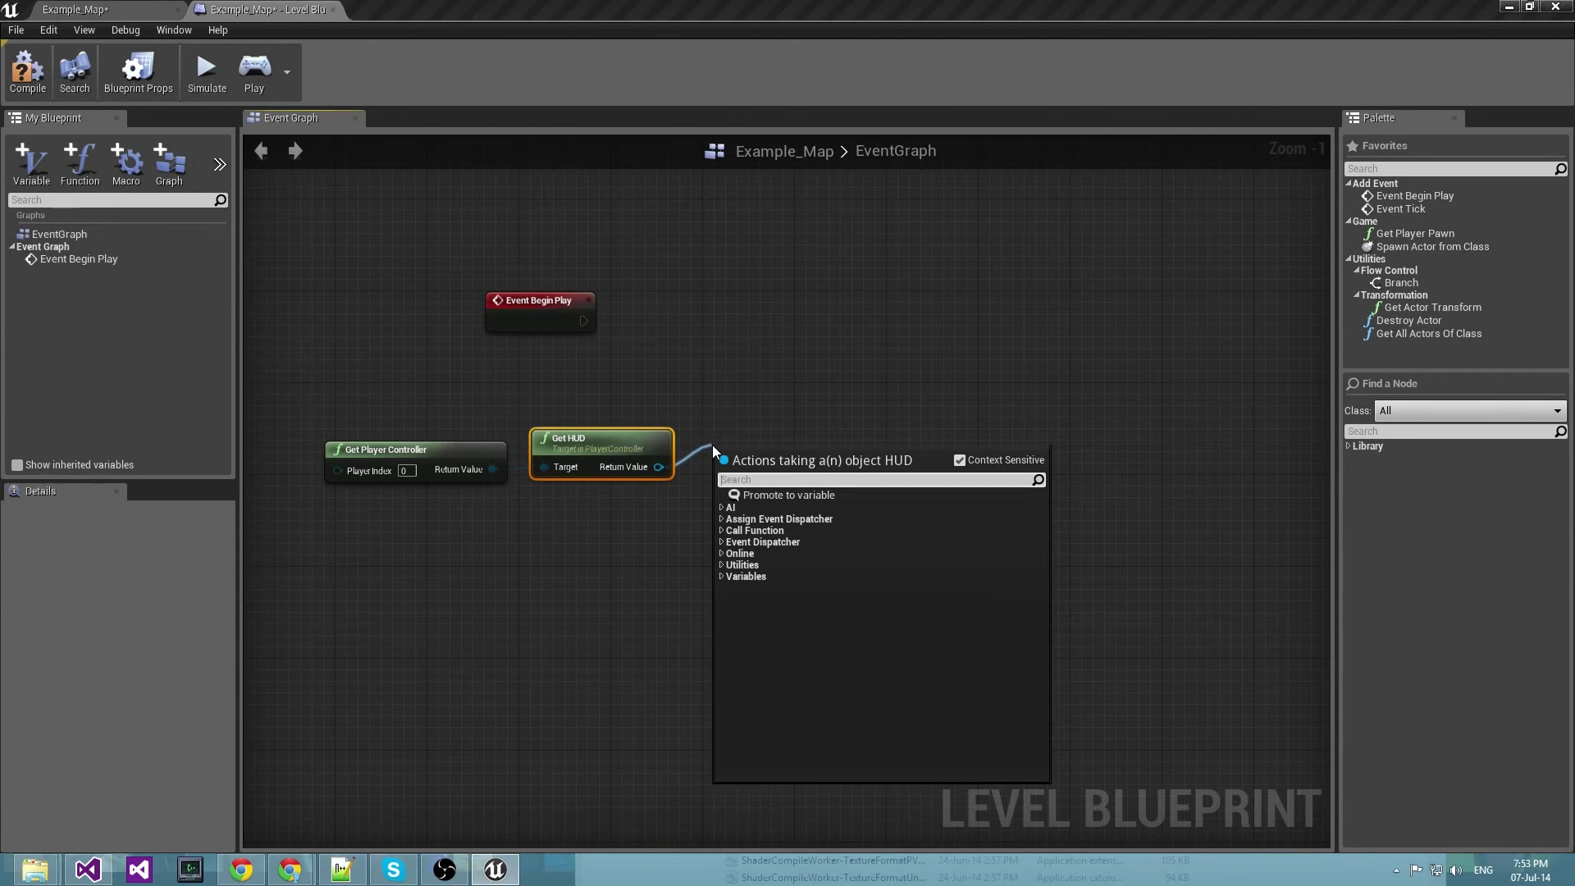
{"action": "type", "text": "cas"}
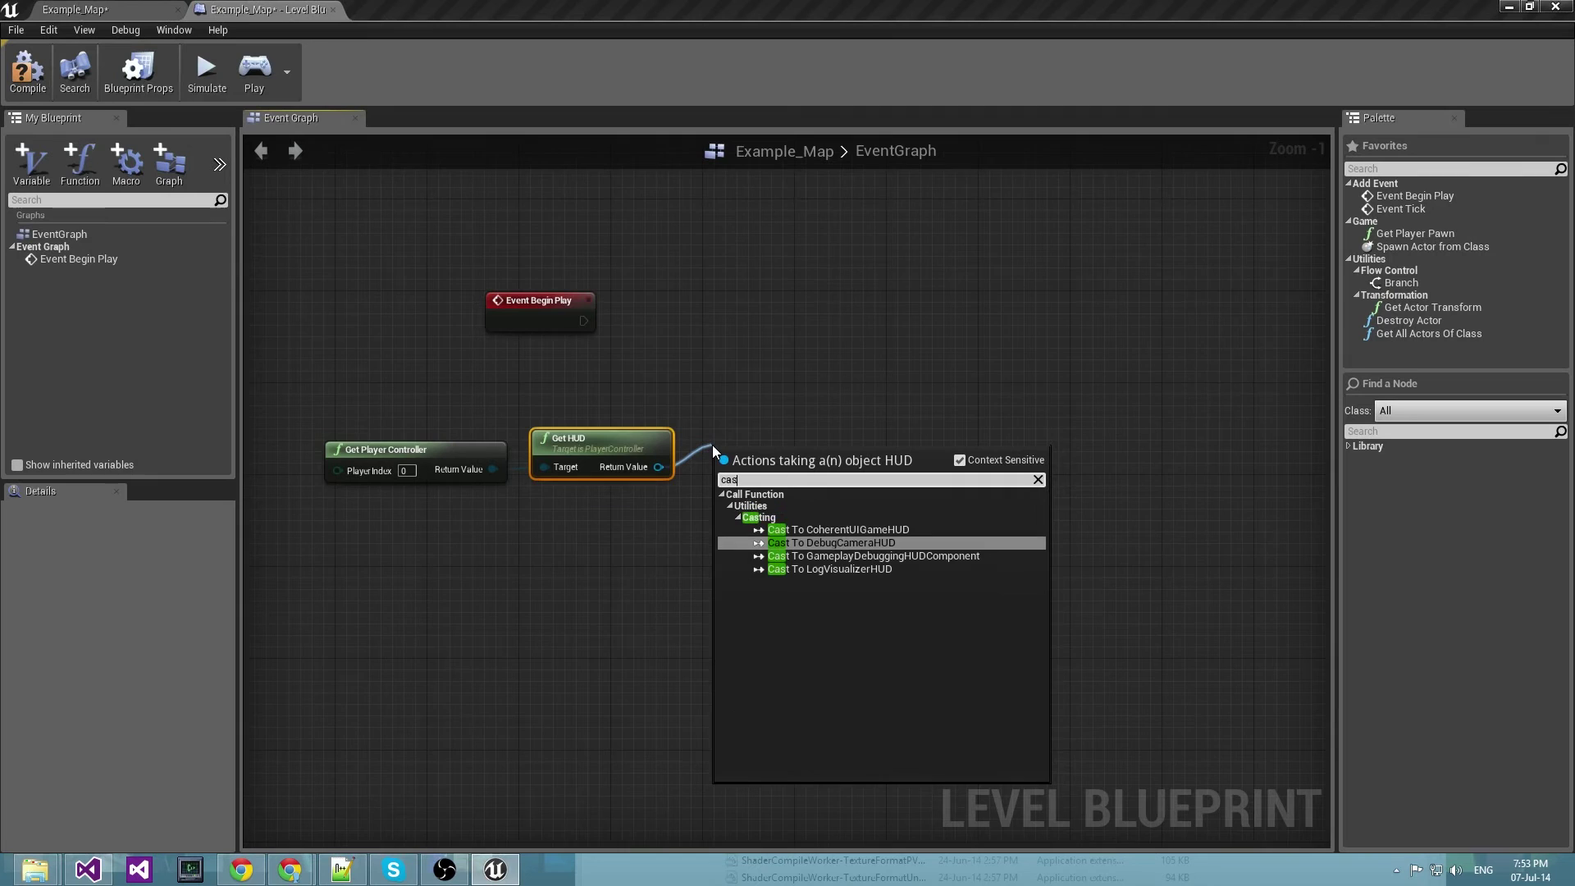
{"action": "key", "text": "Up"}
{"action": "key", "text": "Return"}
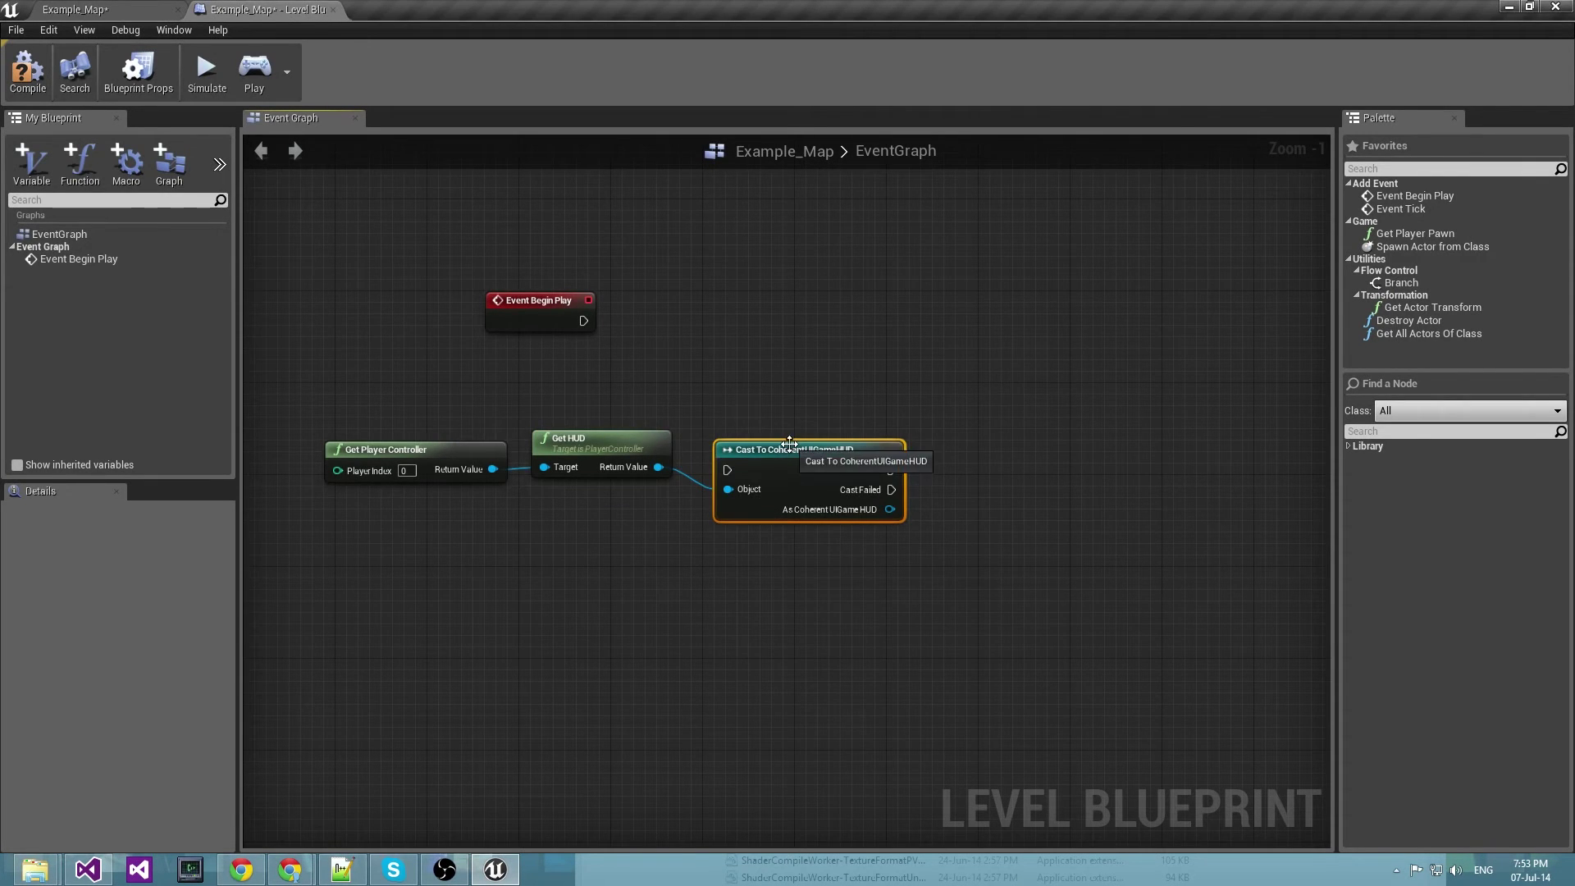
{"action": "left_click_drag", "start_coordinate": [780, 450], "coordinate": [791, 405]}
{"action": "left_click_drag", "start_coordinate": [583, 321], "coordinate": [738, 424]}
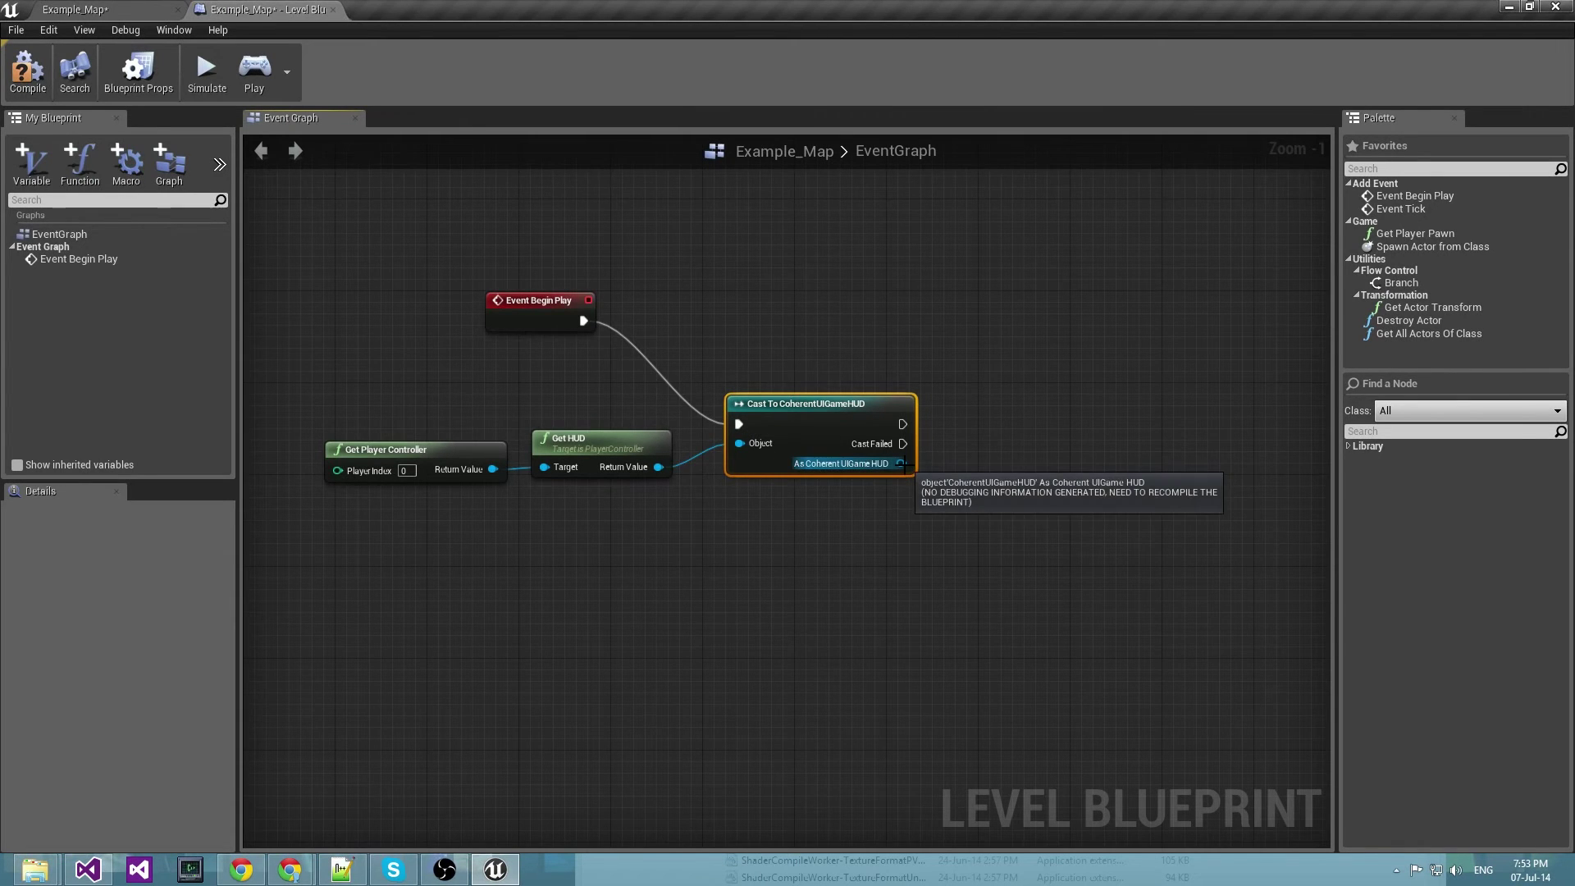
Add a Setup UIView node from the cast's CoherentUIGameHUD output.
{"action": "left_click_drag", "start_coordinate": [902, 464], "coordinate": [973, 417]}
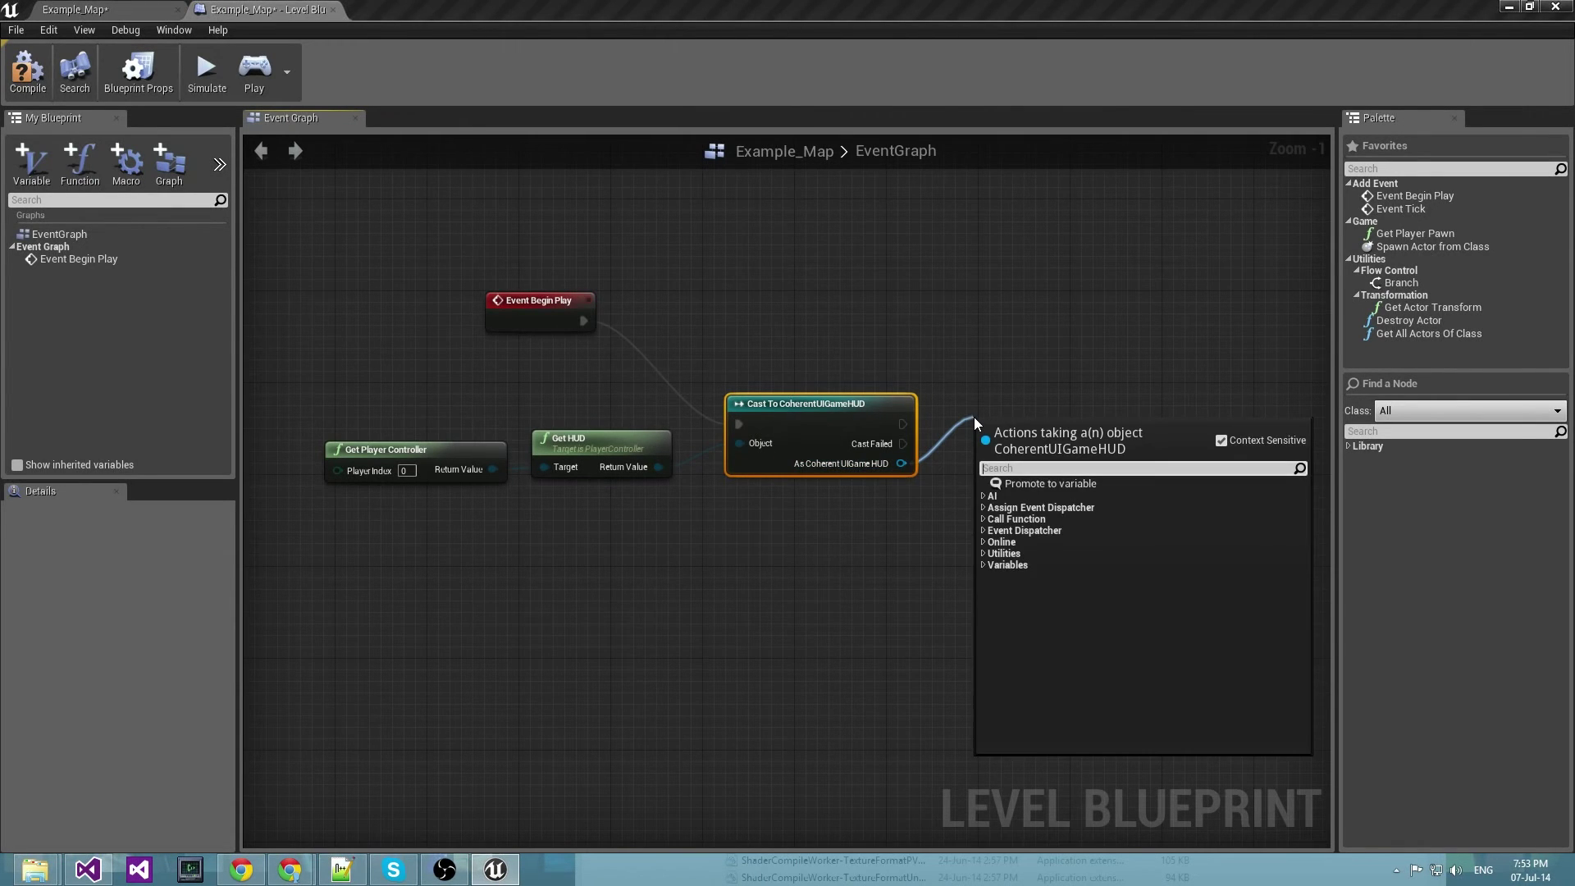
{"action": "type", "text": "se"}
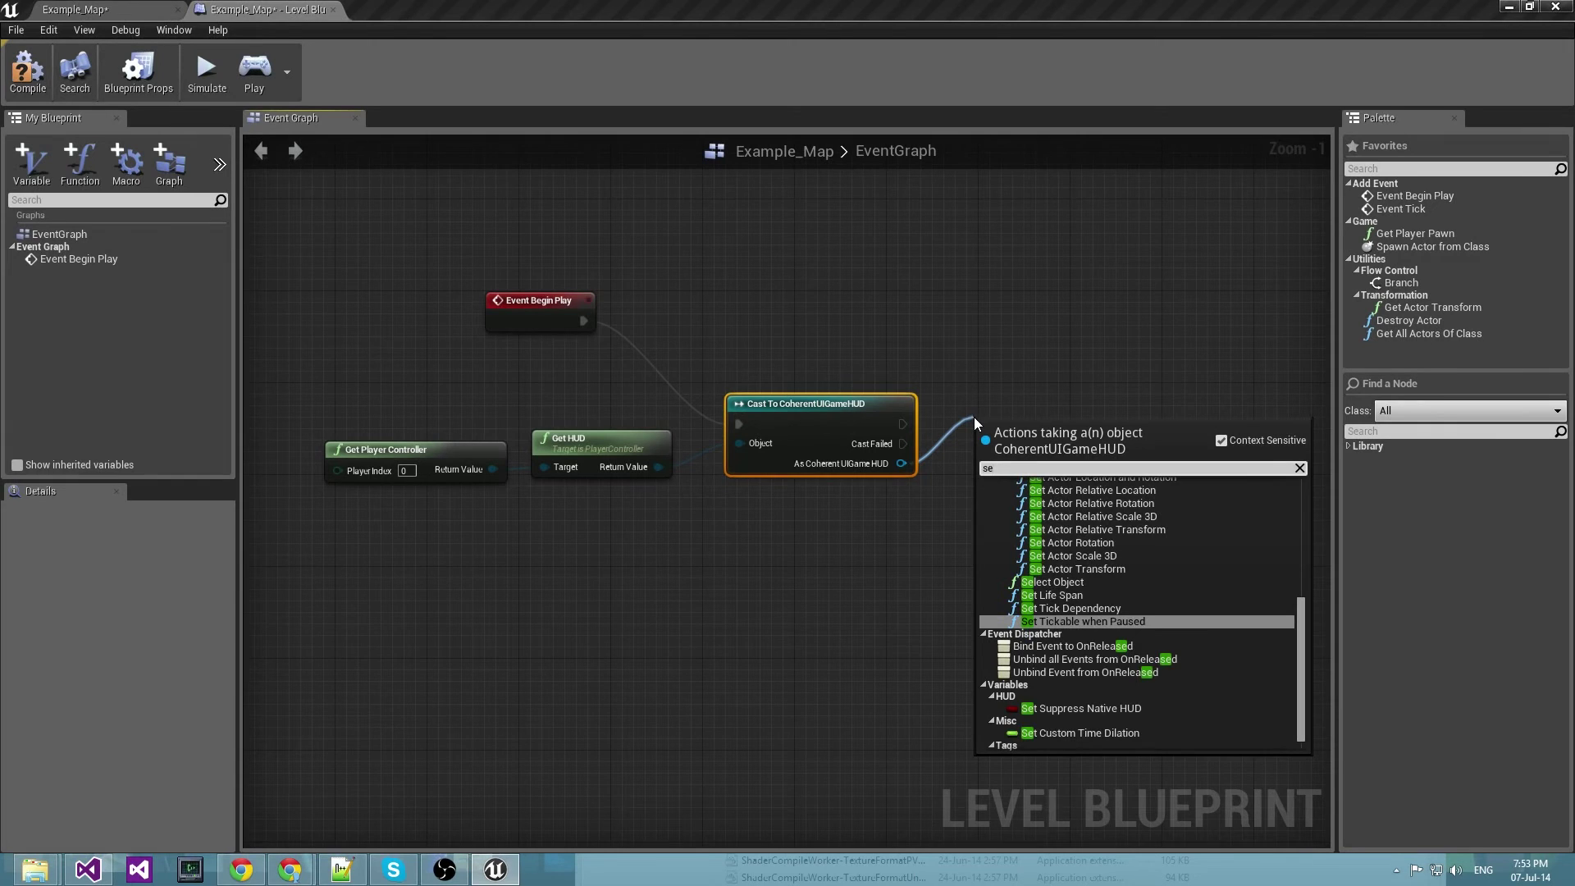
{"action": "type", "text": "tu"}
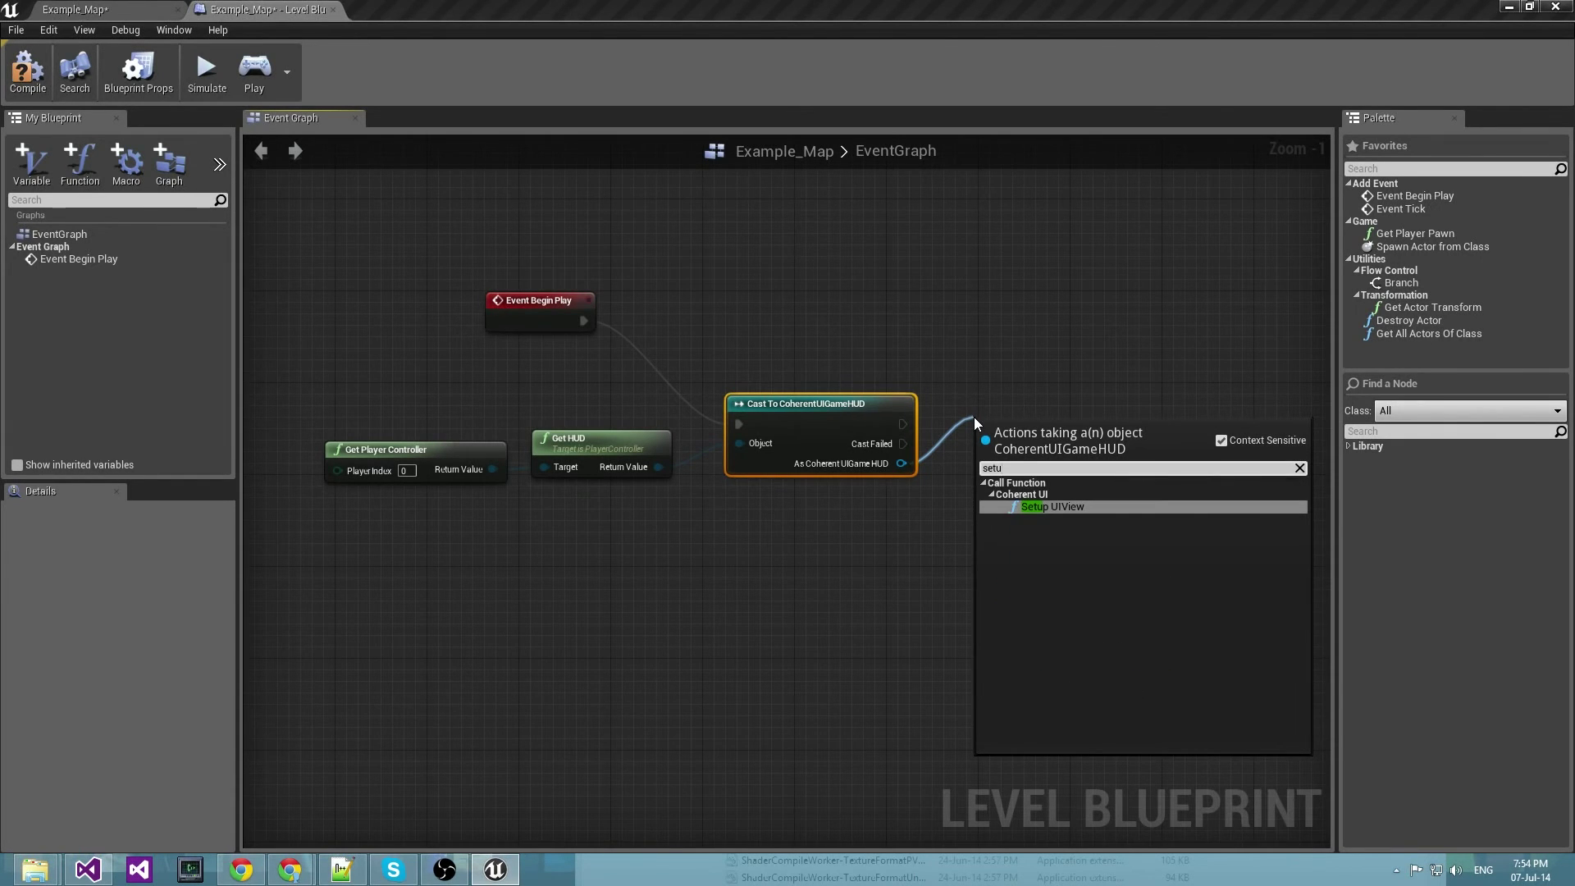
{"action": "key", "text": "Return"}
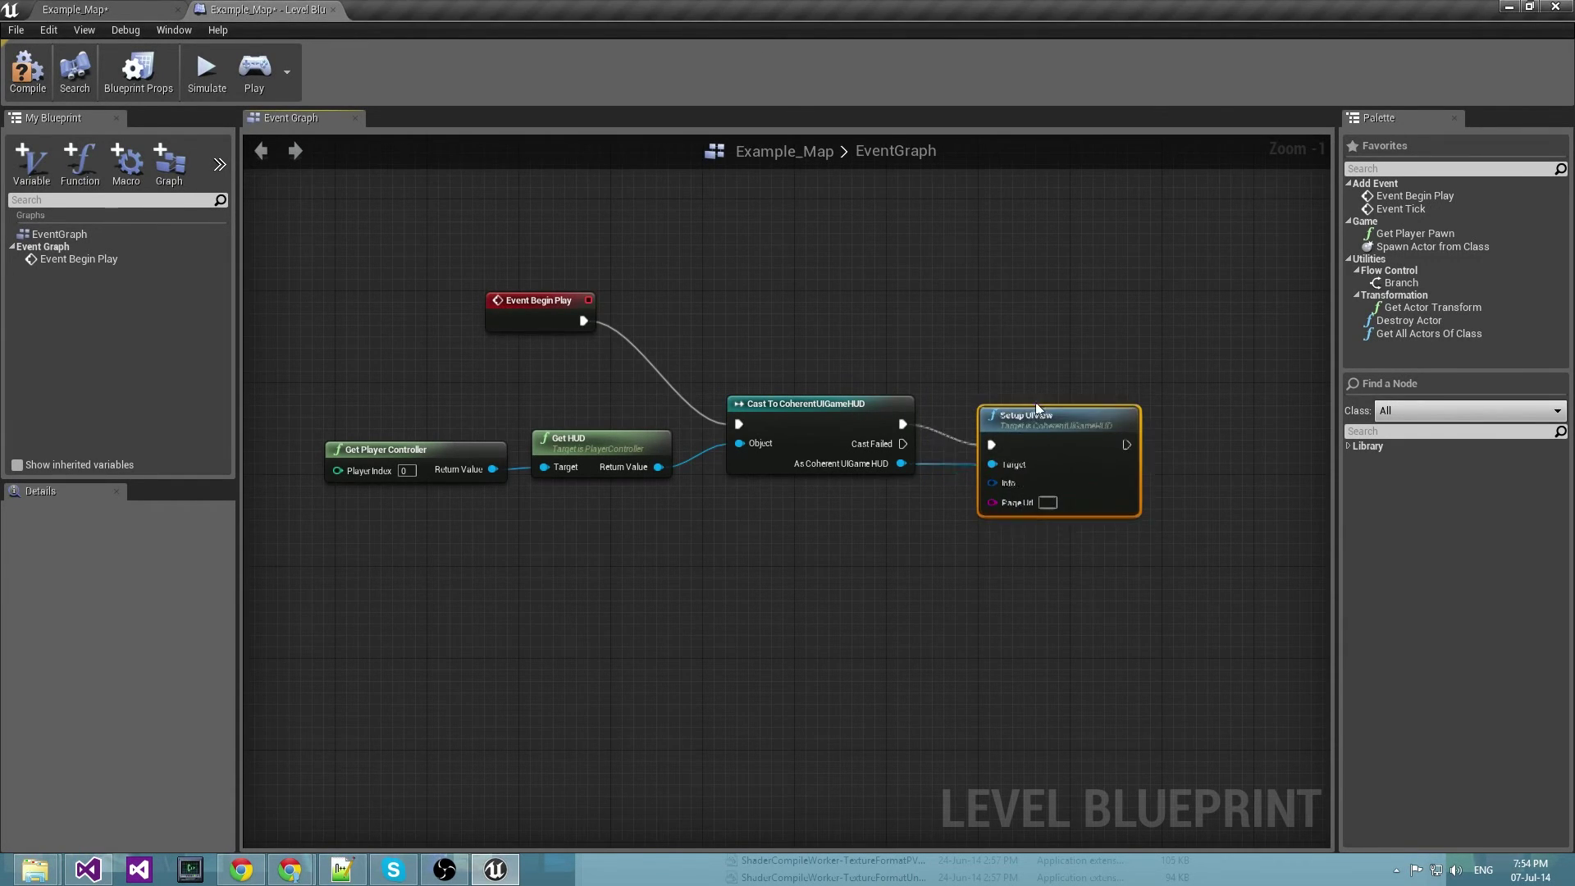
Feed a Make CoherentUIViewInfo node into Setup UIView's Info and expand its extra options.
{"action": "left_click_drag", "start_coordinate": [1037, 407], "coordinate": [1037, 339]}
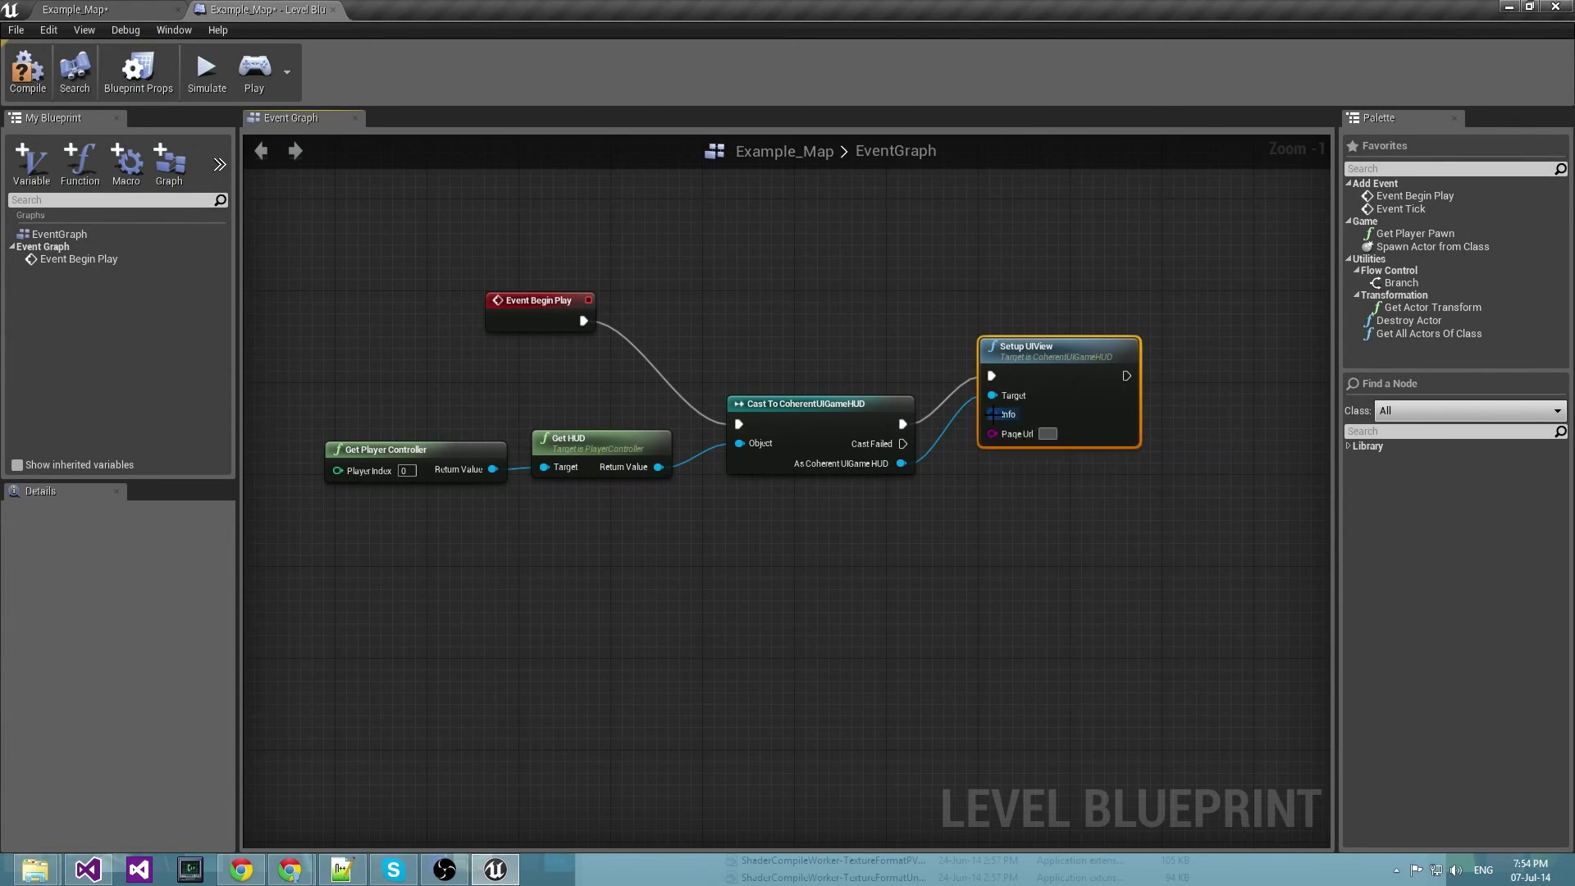
{"action": "left_click_drag", "start_coordinate": [992, 421], "coordinate": [752, 597]}
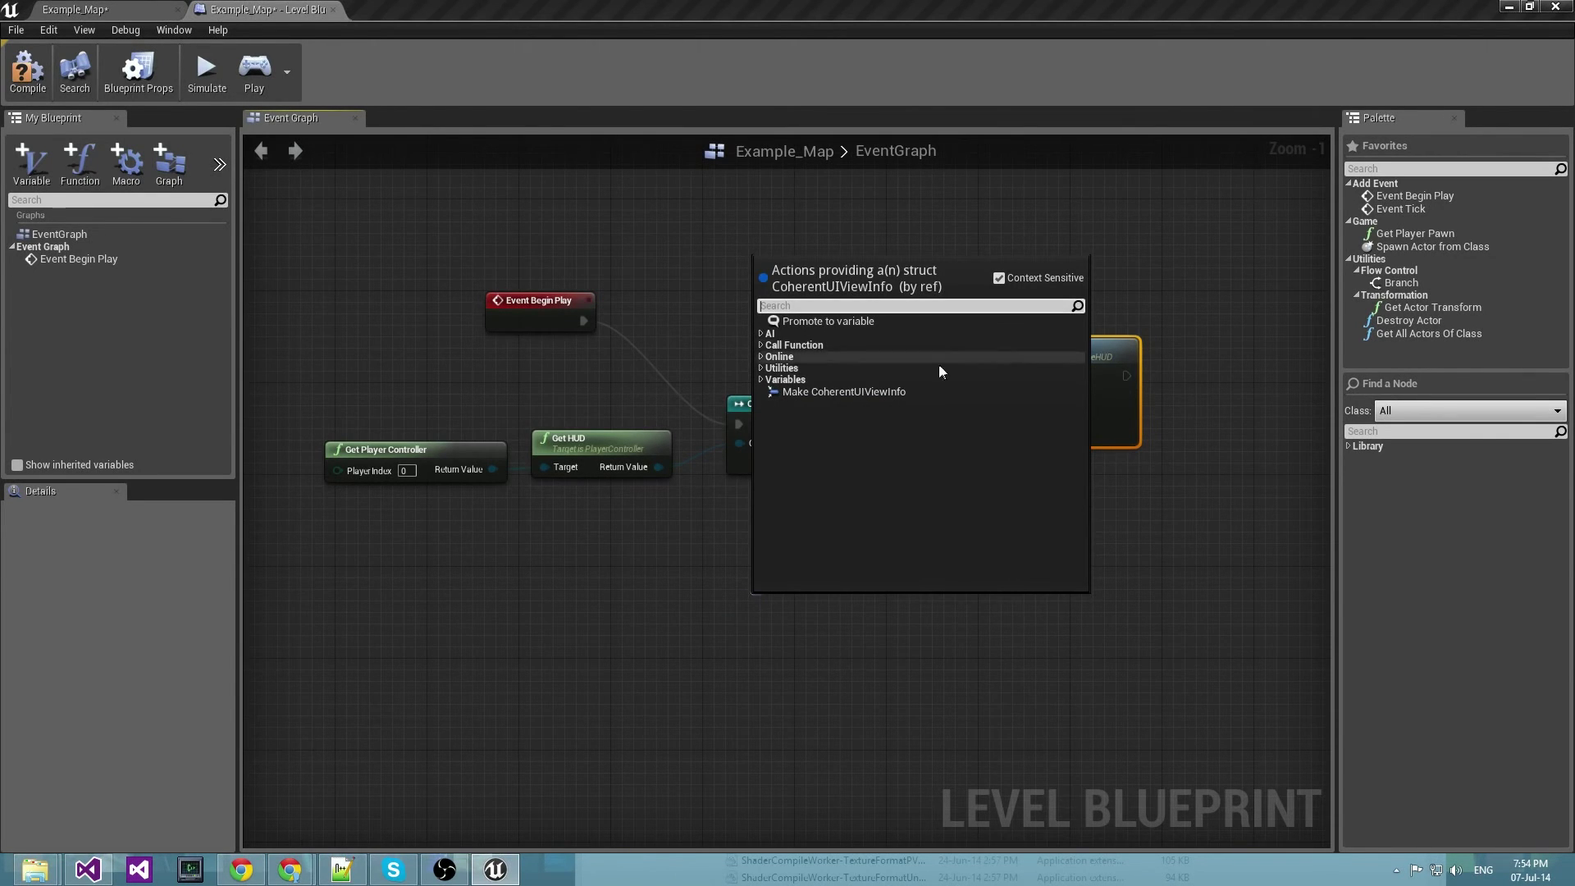
{"action": "left_click", "coordinate": [899, 392]}
{"action": "left_click_drag", "start_coordinate": [845, 600], "coordinate": [800, 567]}
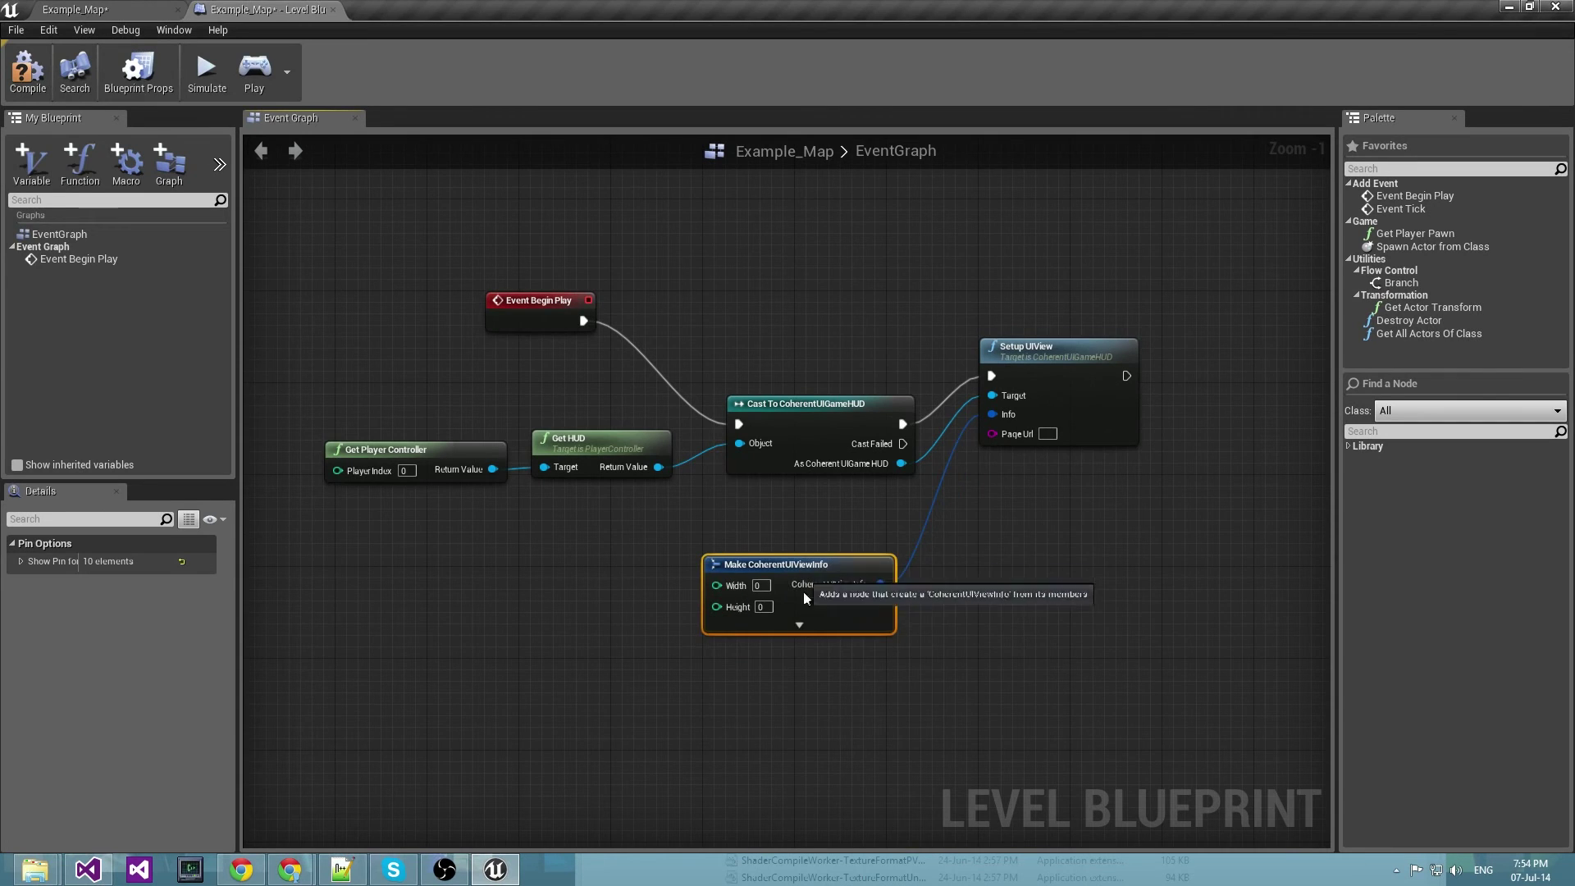
{"action": "left_click", "coordinate": [800, 625]}
{"action": "right_click_drag", "start_coordinate": [1109, 722], "coordinate": [1056, 485]}
{"action": "scroll", "coordinate": [1143, 618], "scroll_direction": "down", "scroll_amount": 1}
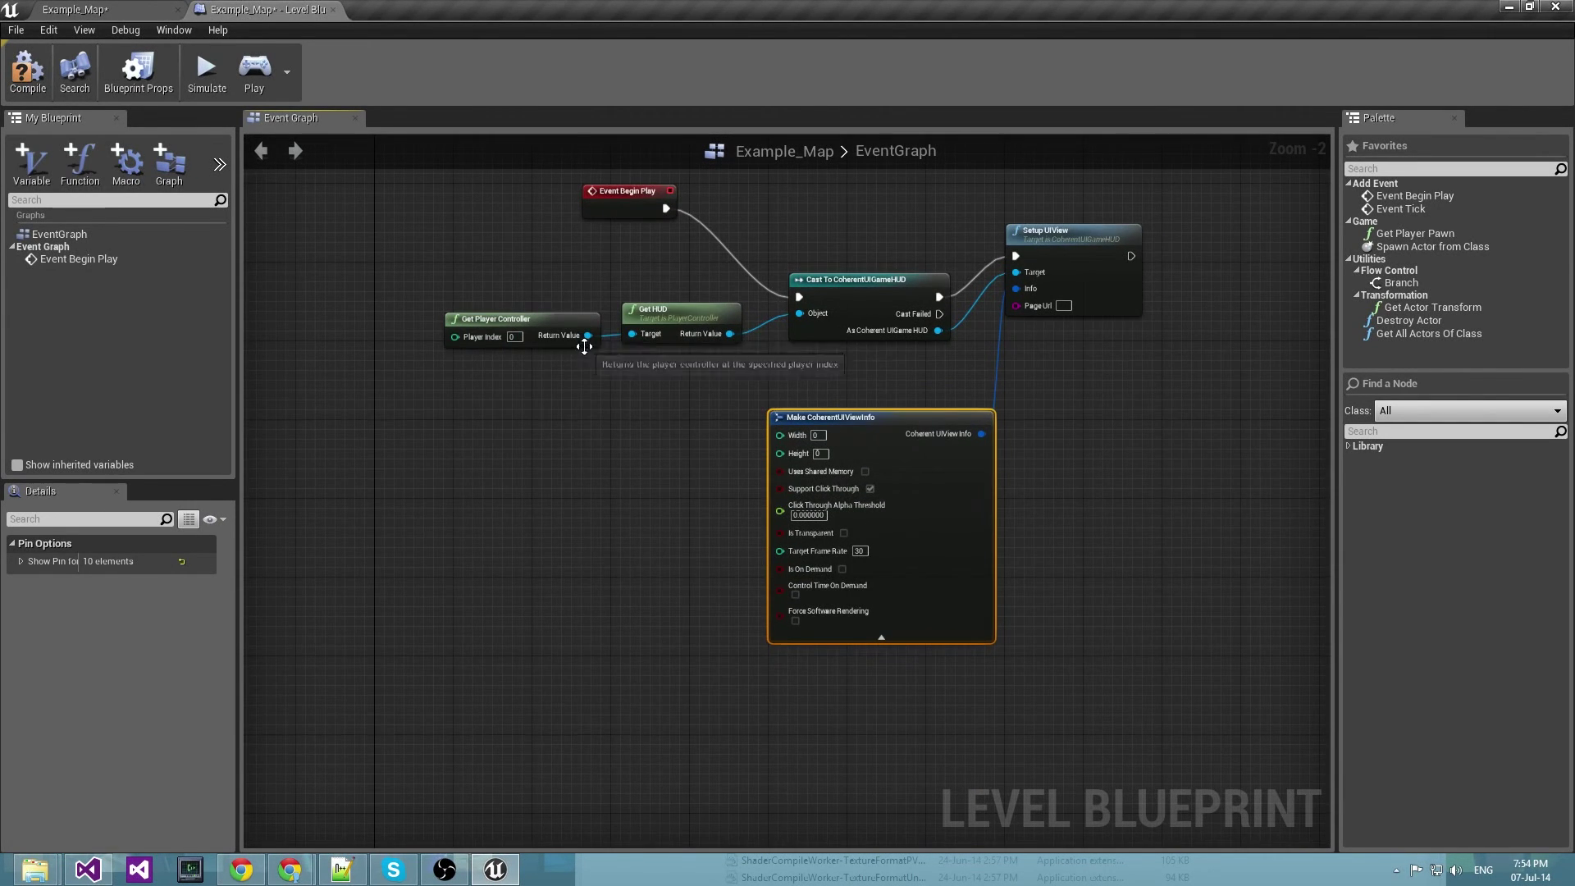
Add Get Viewport Size from the player controller and wire Size X/Y into Width and Height.
{"action": "left_click_drag", "start_coordinate": [588, 335], "coordinate": [536, 465]}
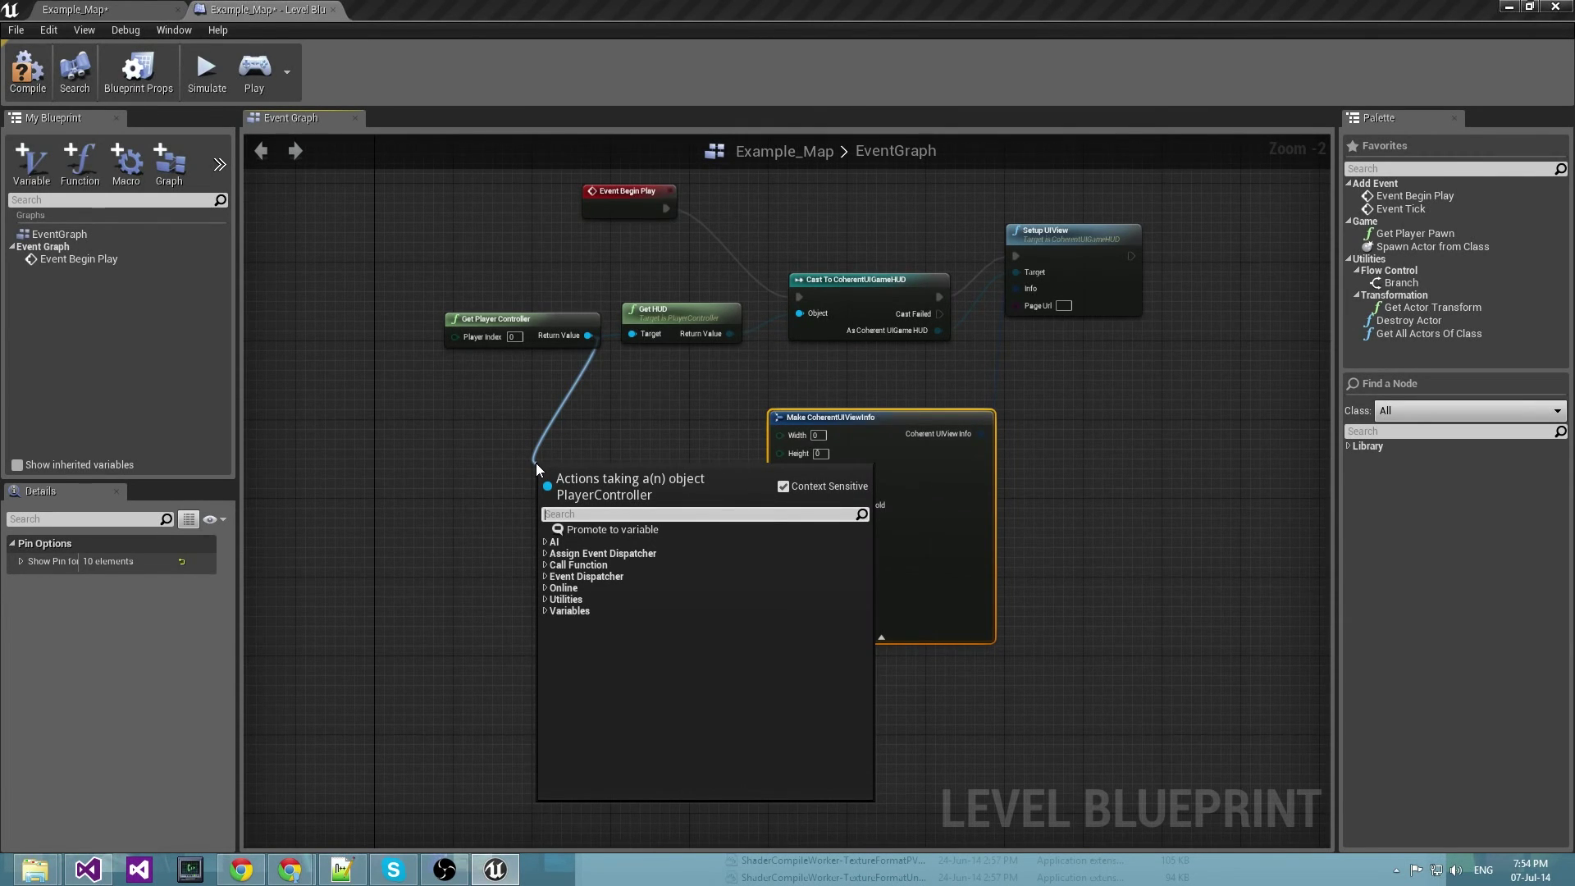
{"action": "type", "text": "get"}
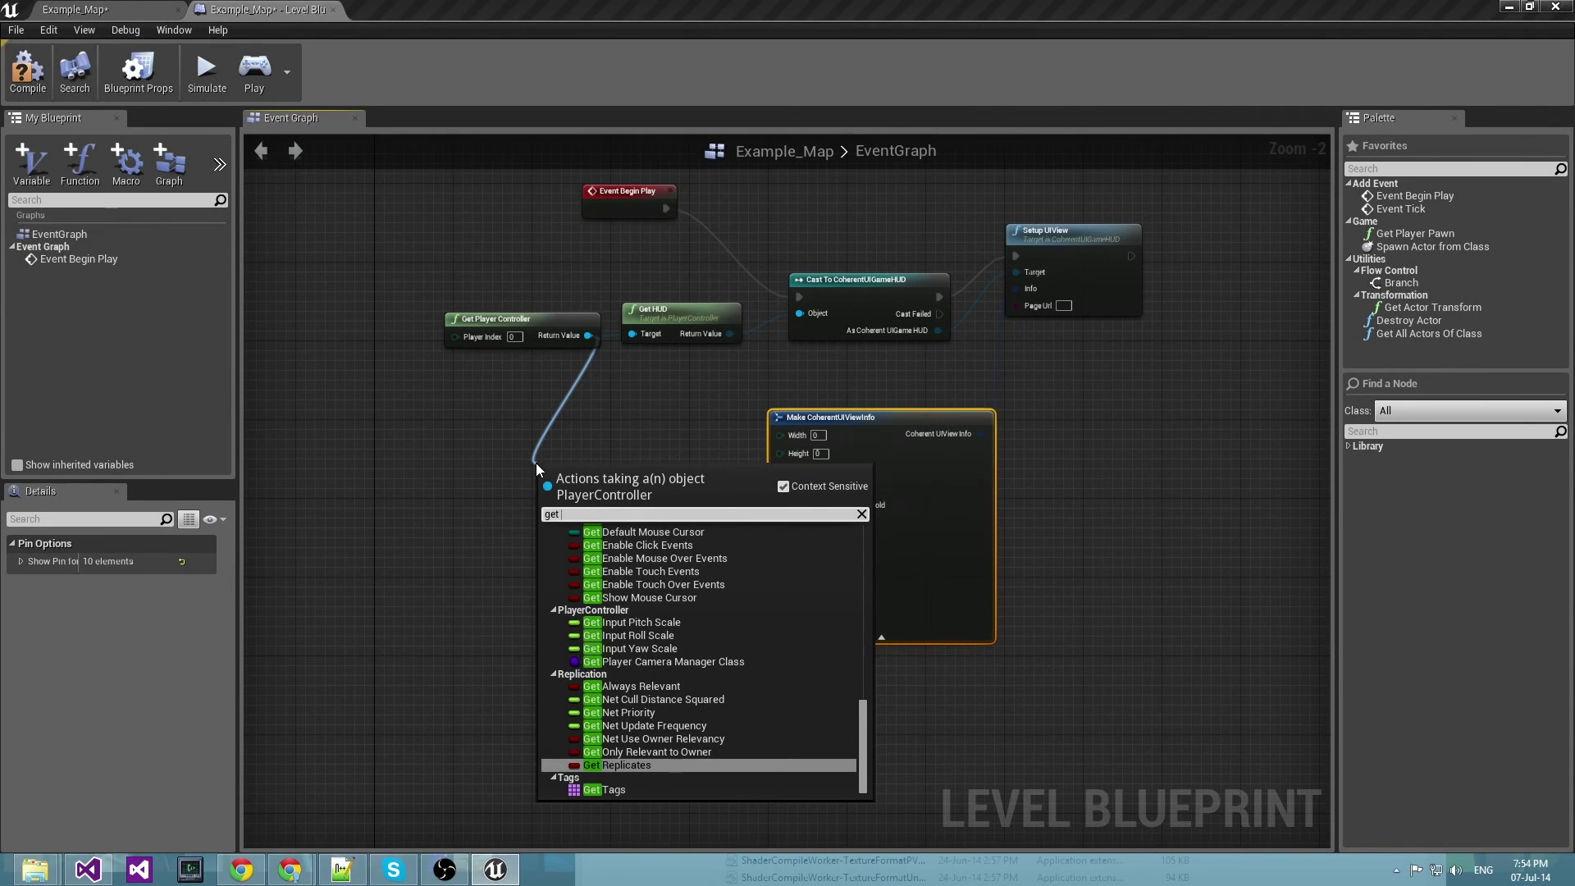
{"action": "type", "text": "viewport"}
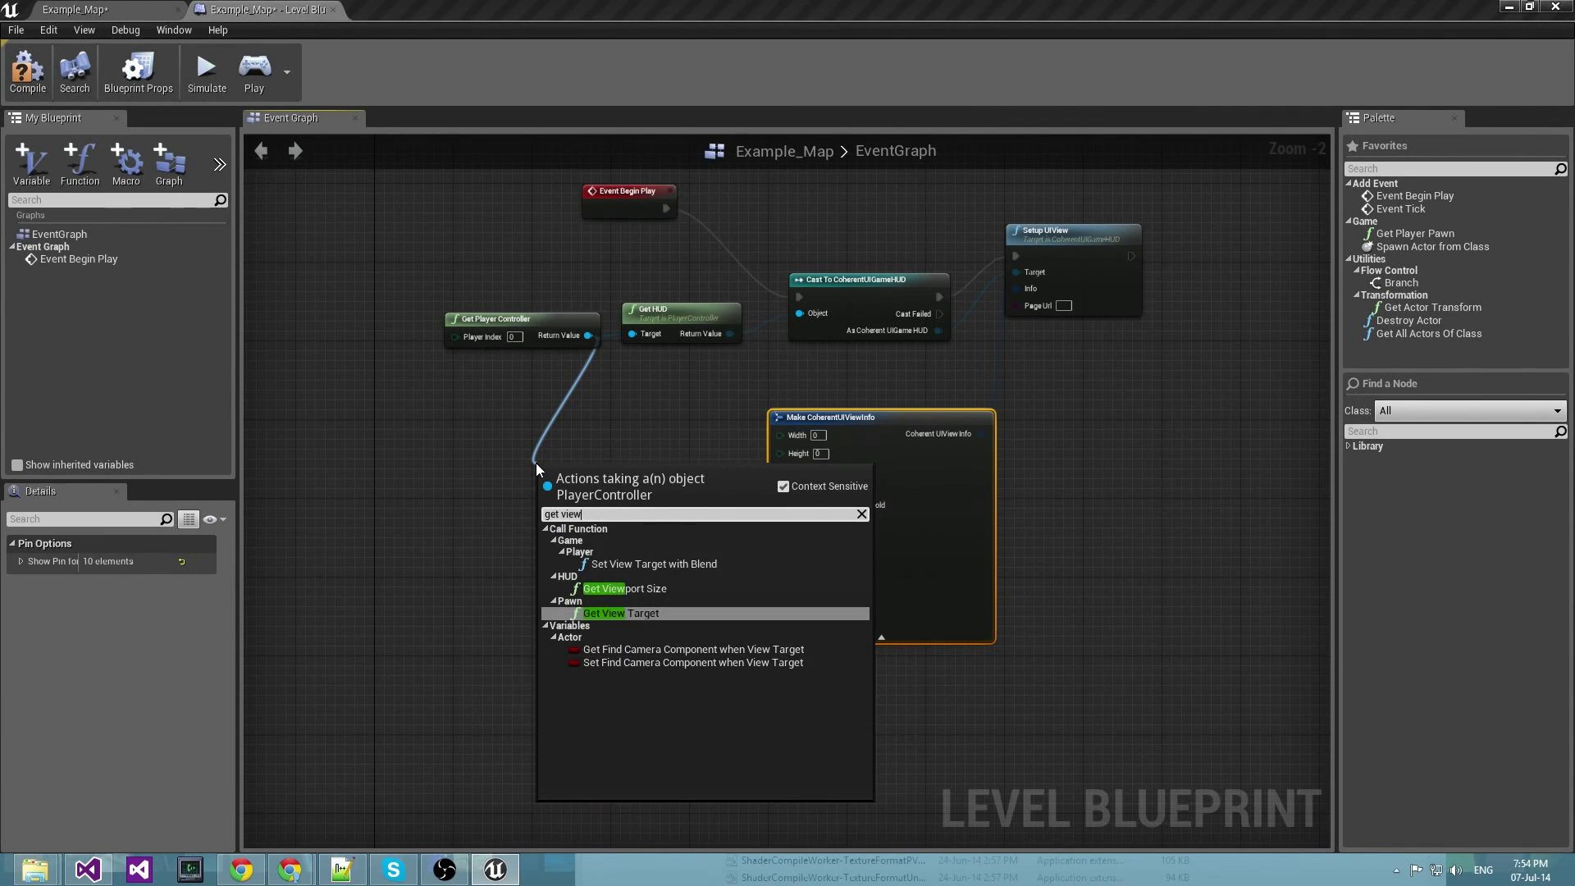
{"action": "key", "text": "Up"}
{"action": "key", "text": "Return"}
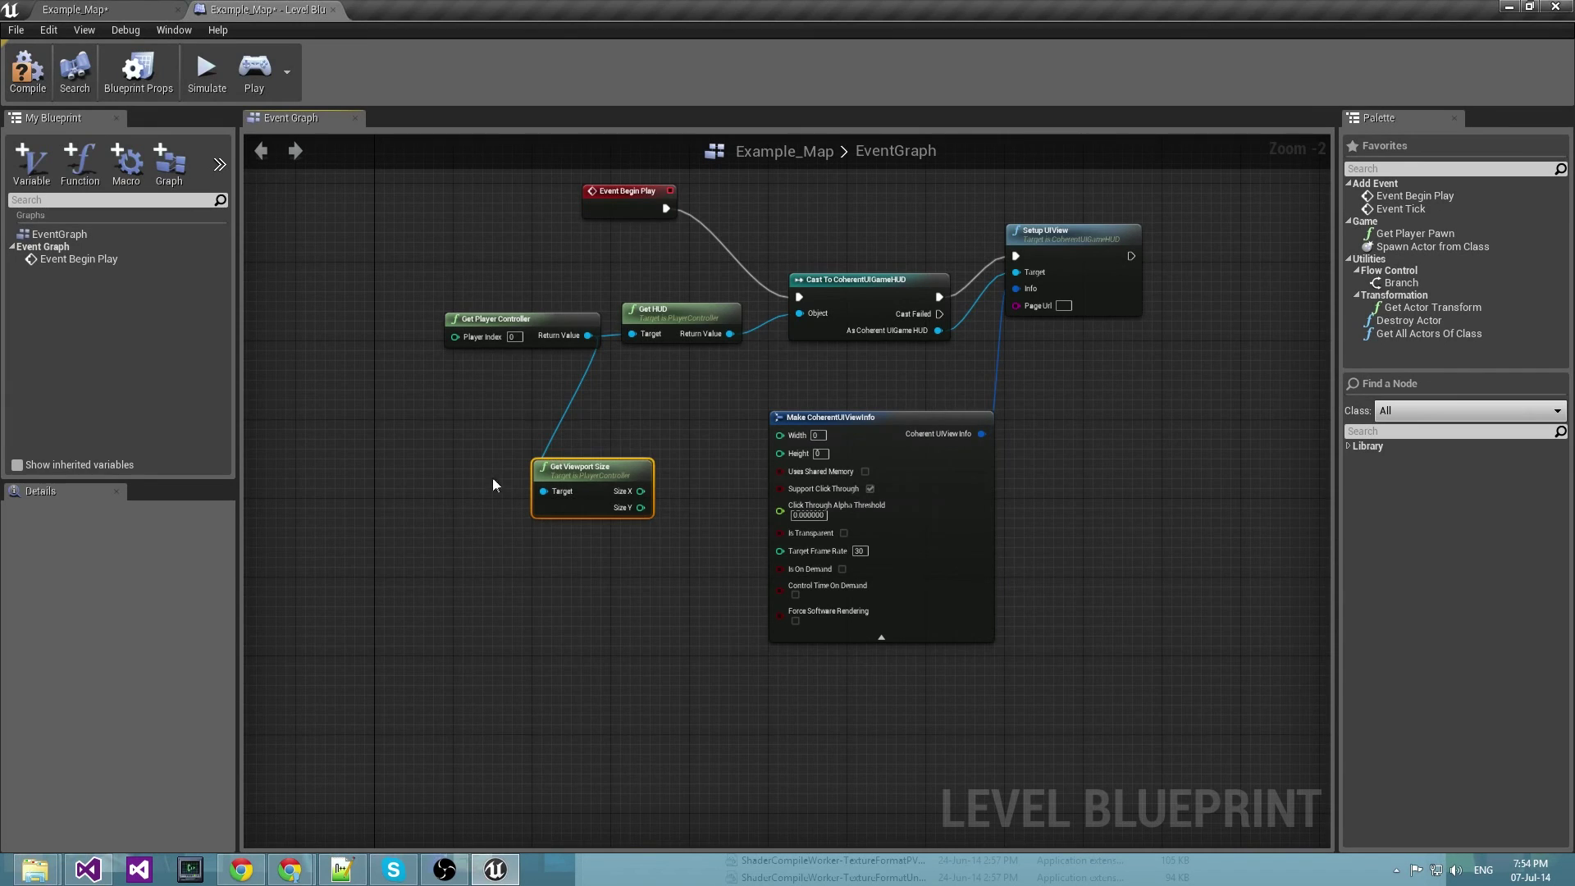
{"action": "left_click_drag", "start_coordinate": [641, 491], "coordinate": [780, 435]}
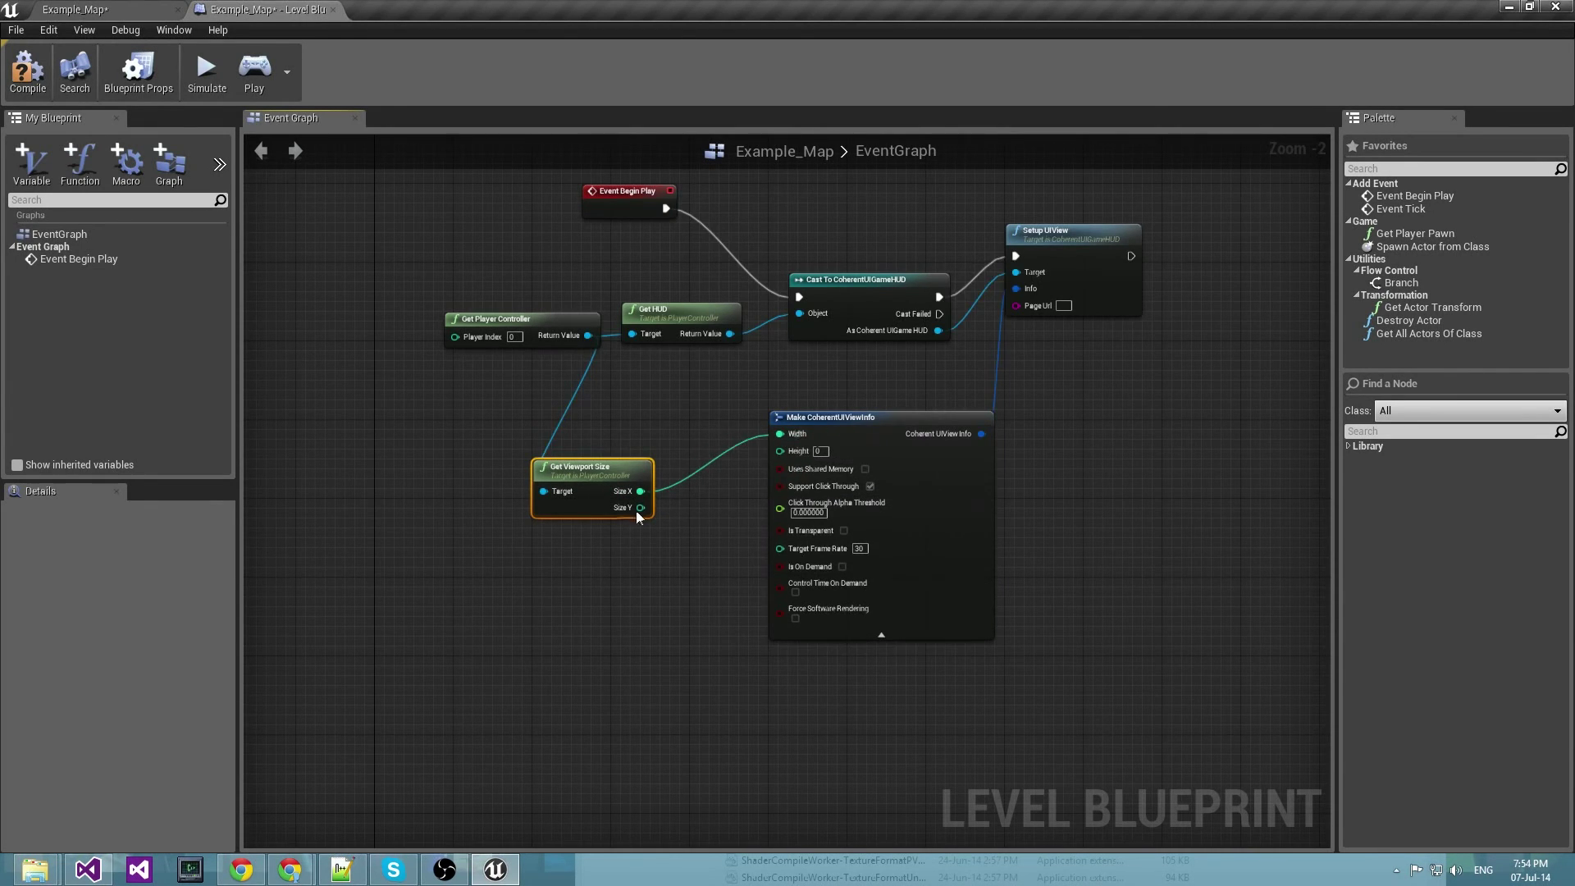
{"action": "left_click_drag", "start_coordinate": [640, 507], "coordinate": [783, 454]}
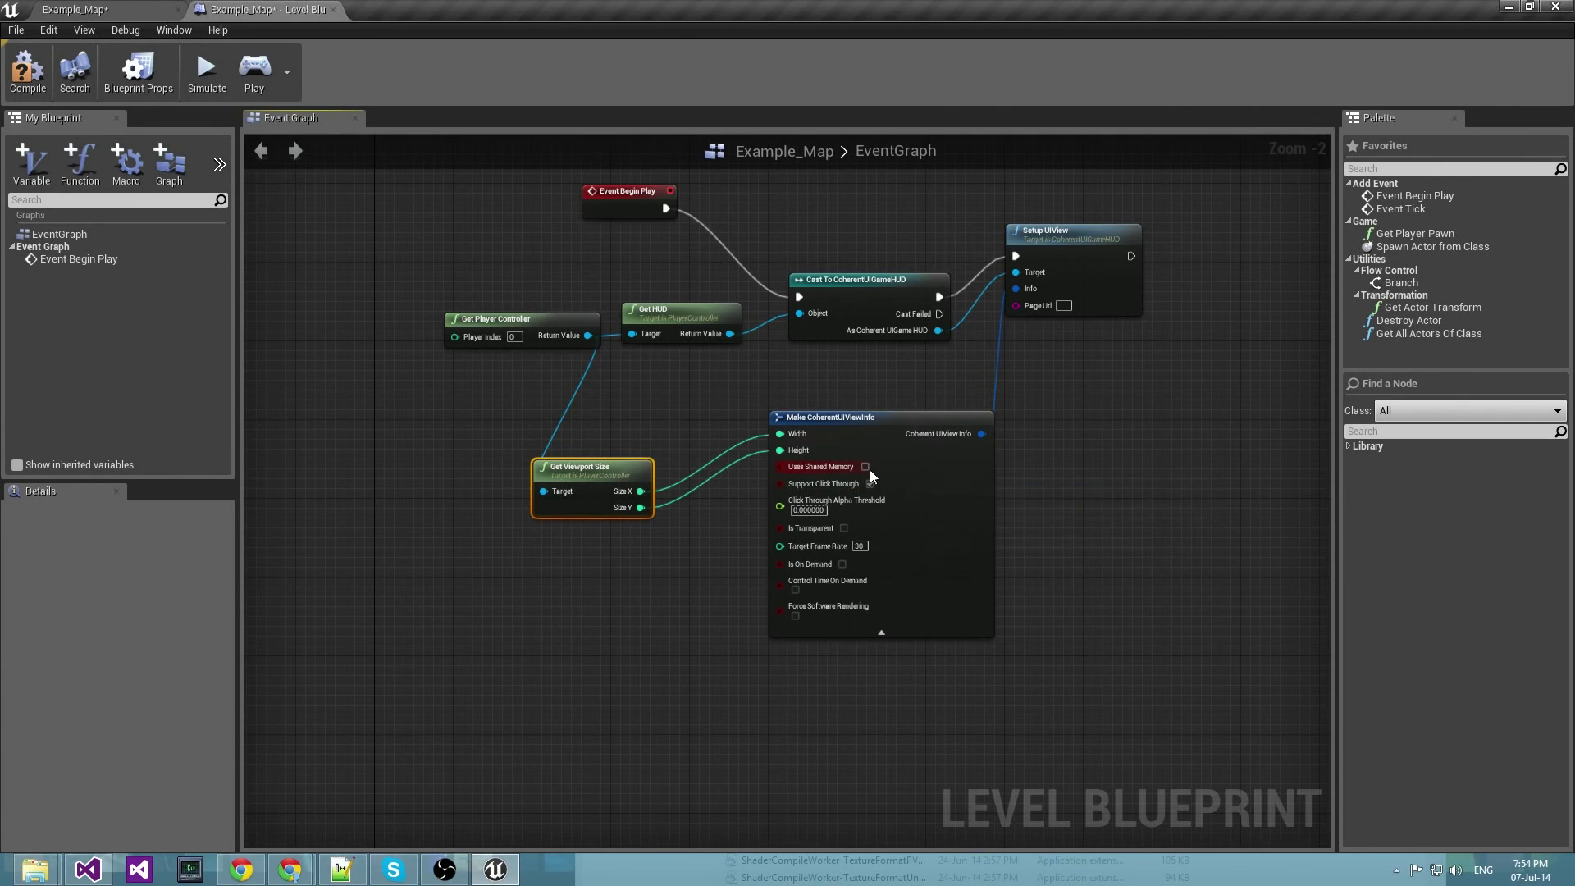
{"action": "mouse_move", "coordinate": [869, 470]}
Move the Make CoherentUIViewInfo node aside and set Setup UIView's Page Url to coui://UIResources/HealthbarOnly/MainUI.html.
{"action": "left_click_drag", "start_coordinate": [899, 416], "coordinate": [855, 430]}
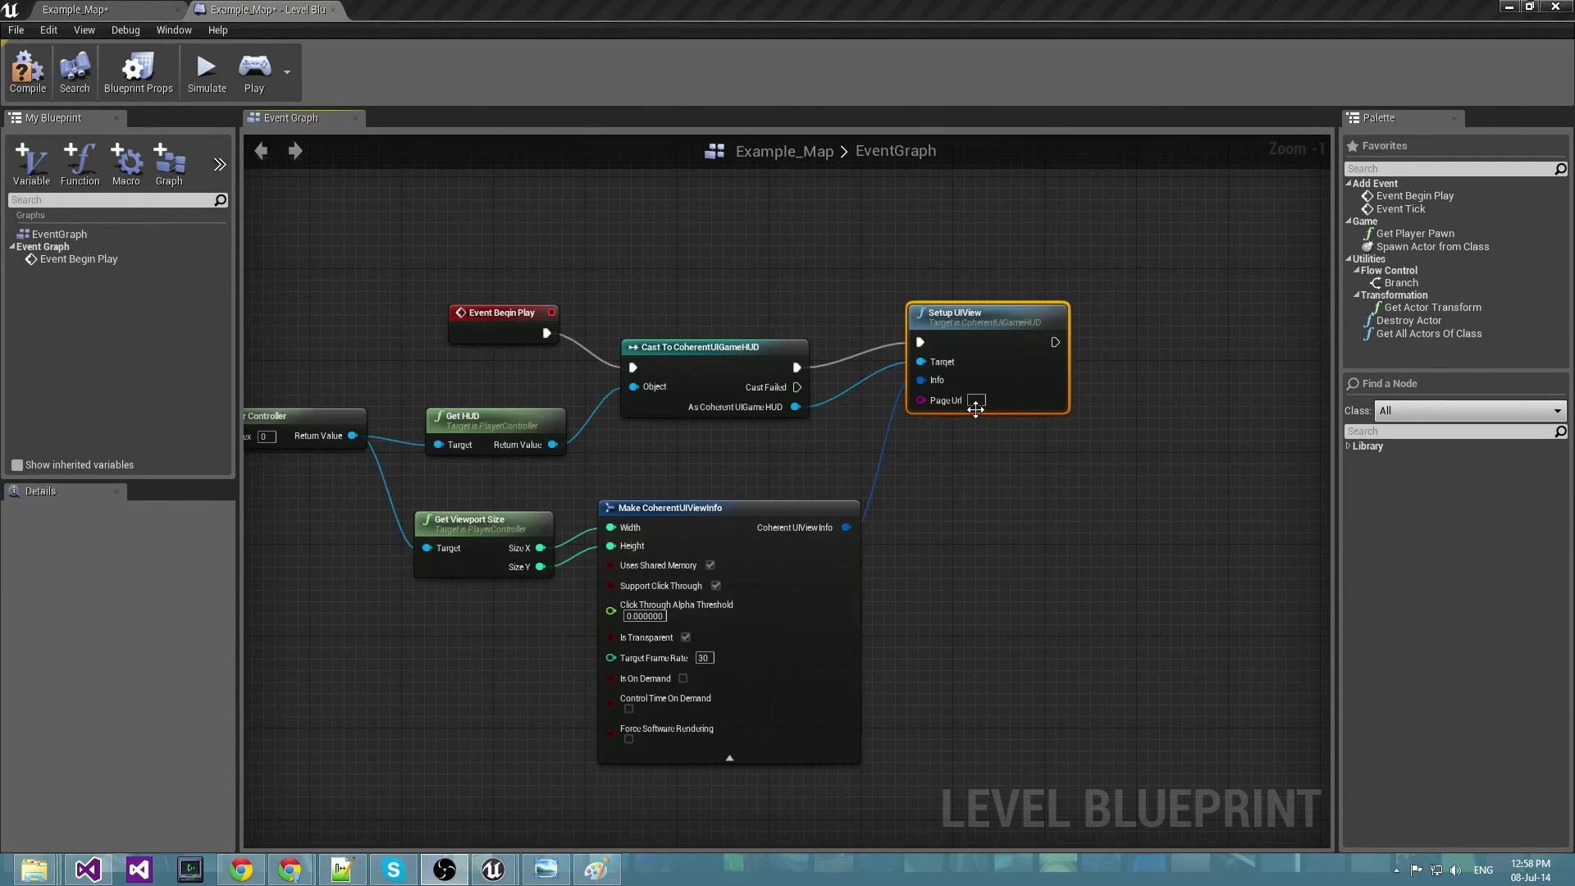
{"action": "left_click", "coordinate": [1055, 399]}
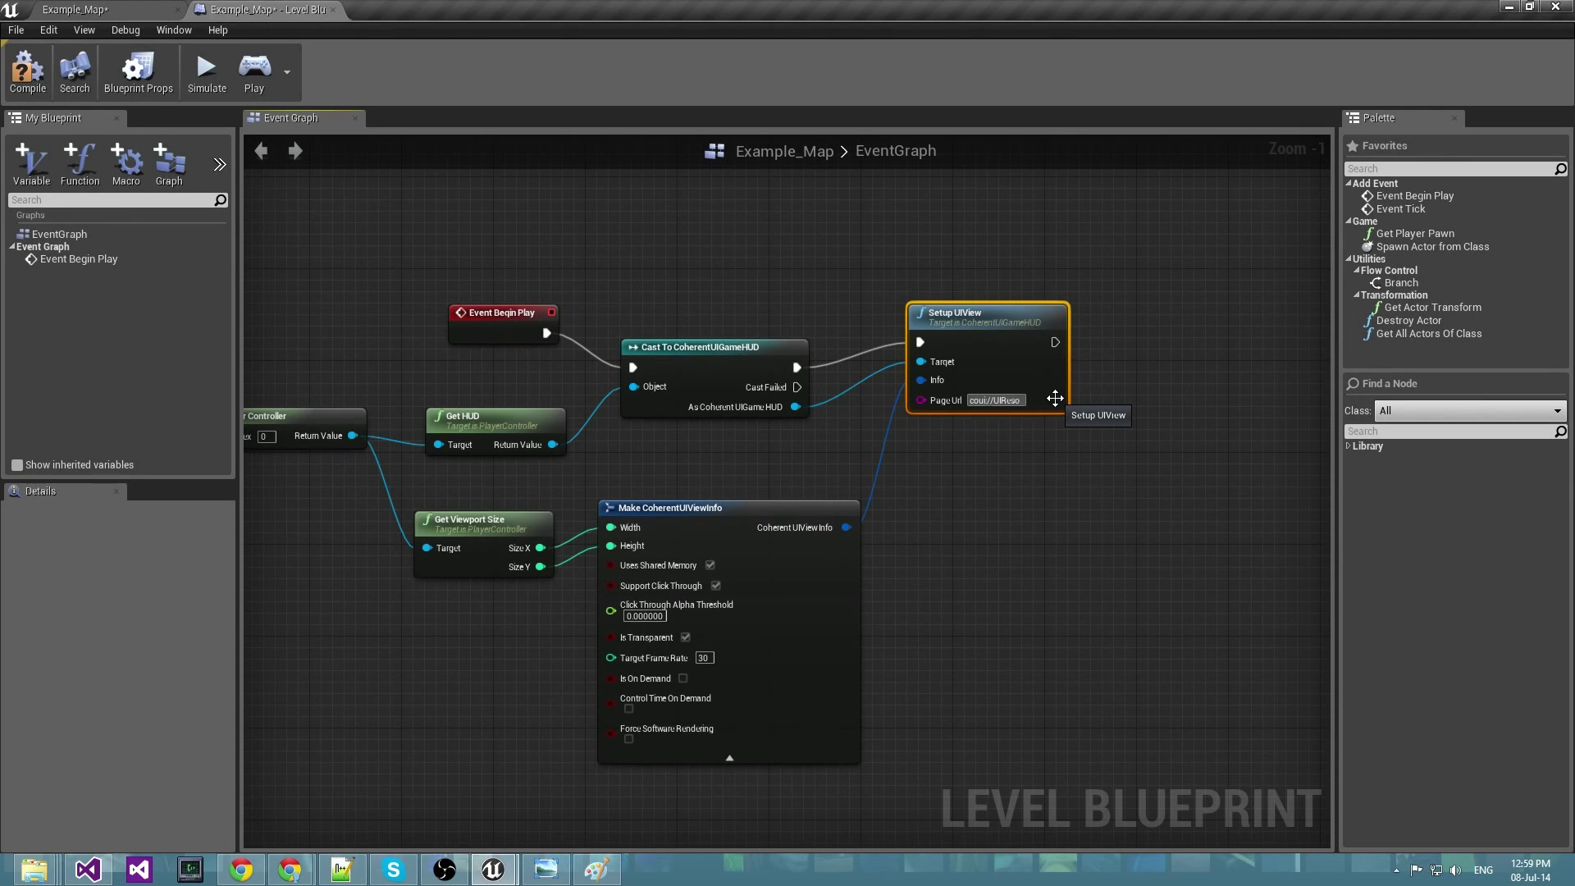
{"action": "key", "text": "Return"}
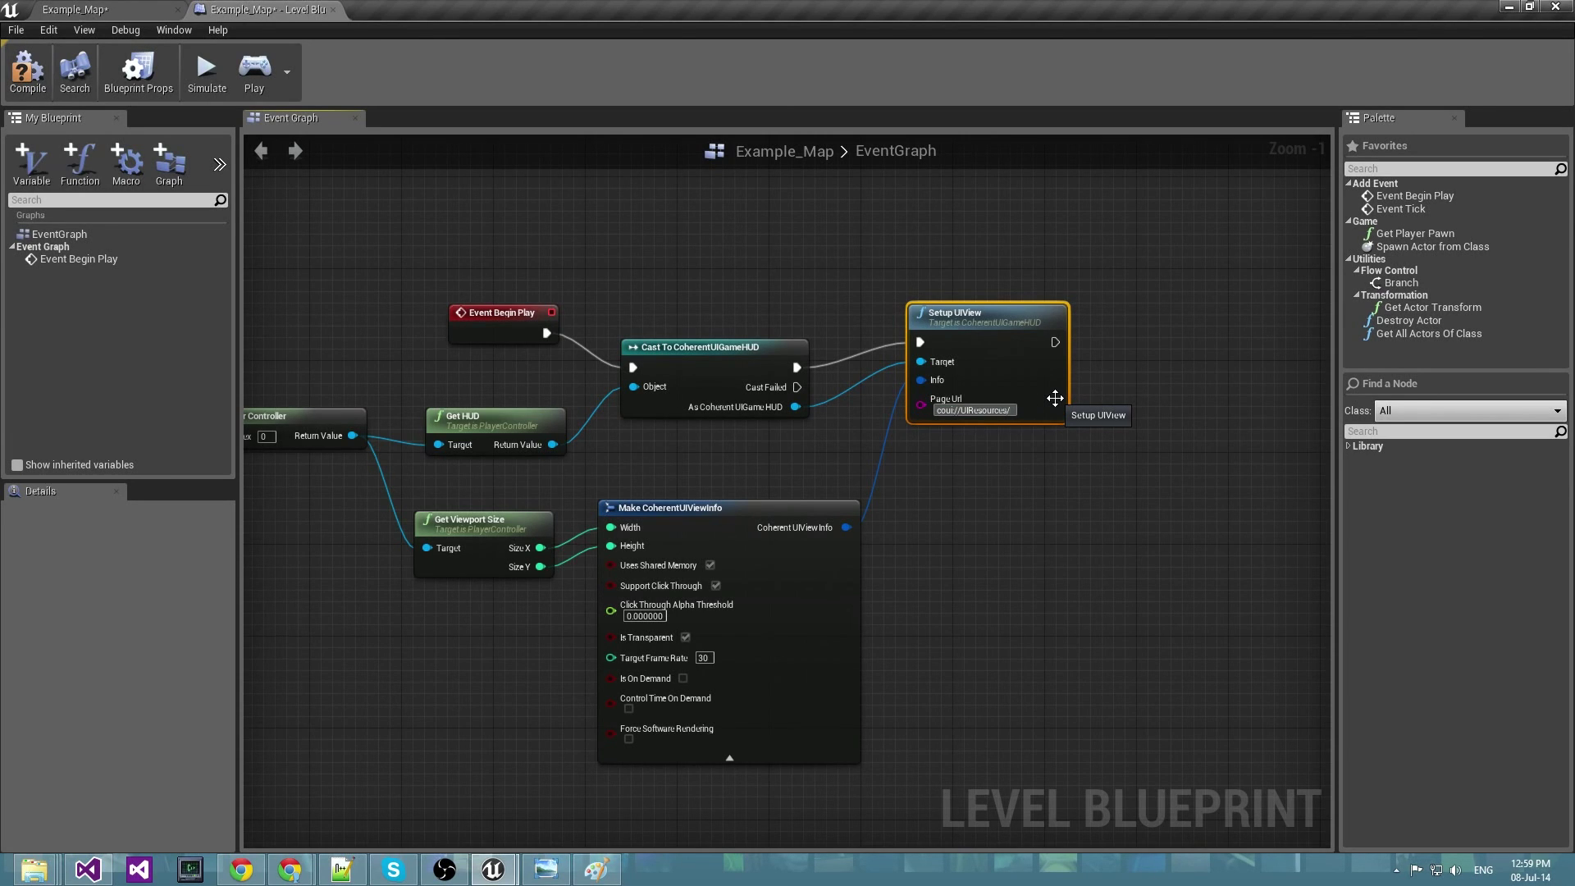
{"action": "type", "text": "Health"}
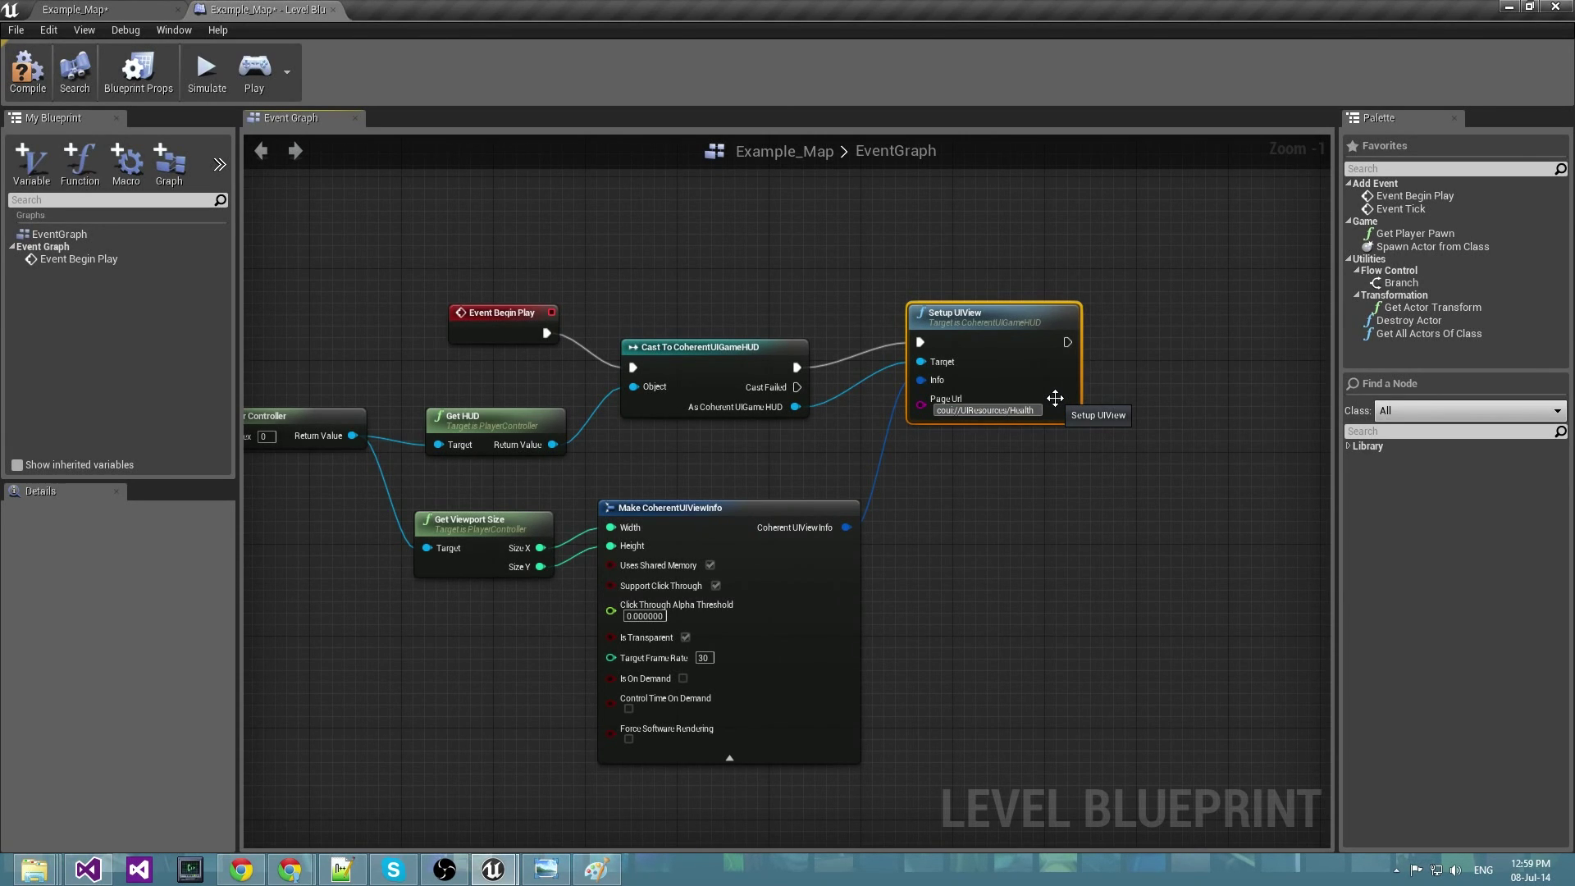
{"action": "type", "text": "barOv"}
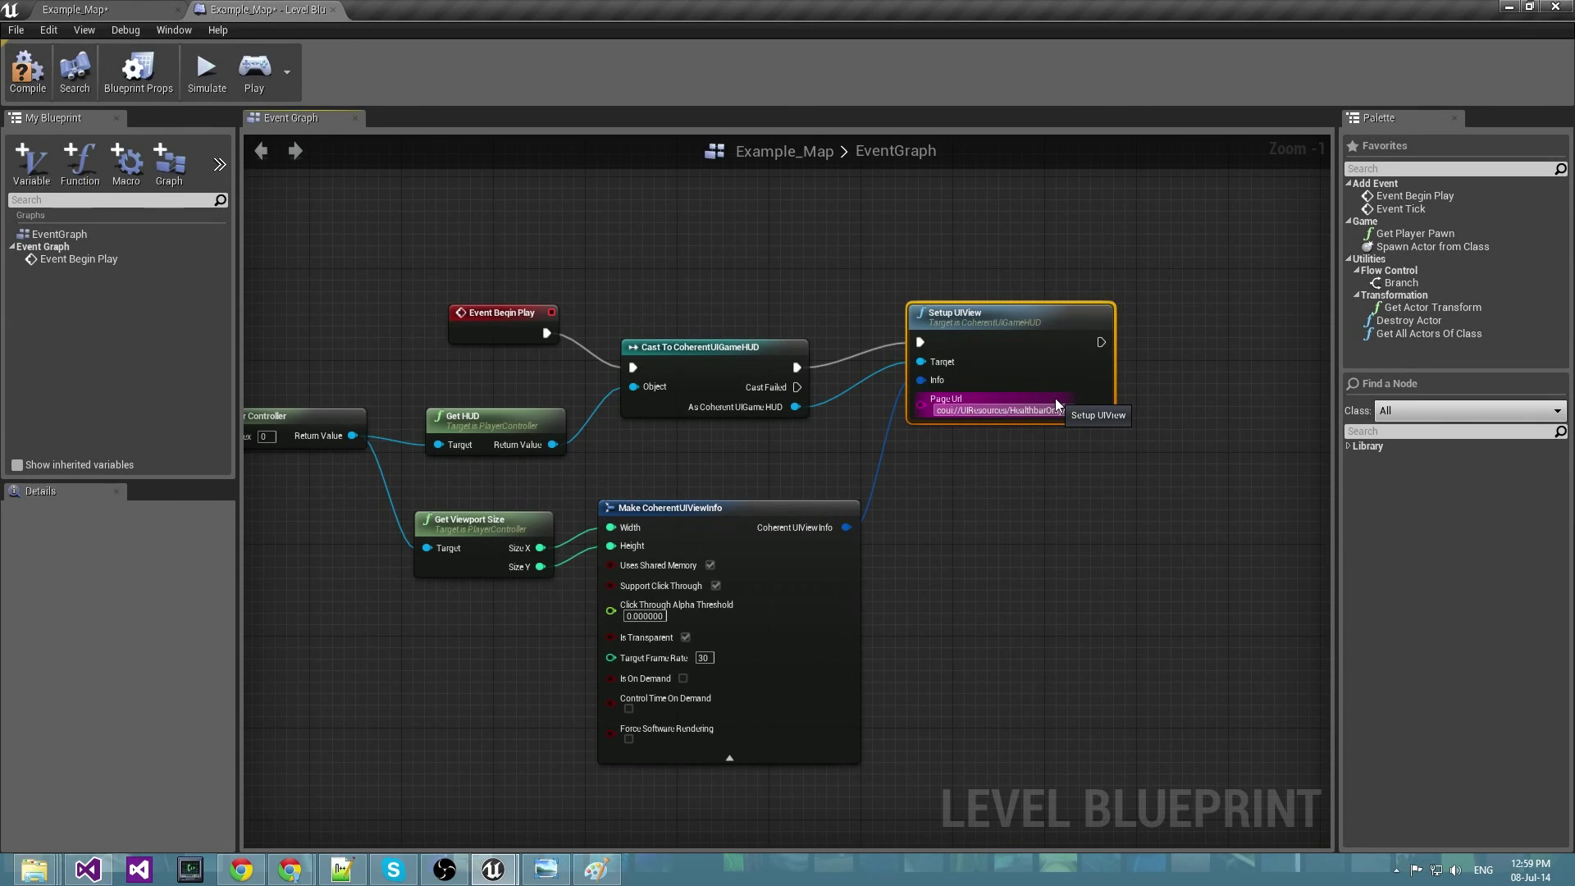
{"action": "type", "text": "erlay.ht"}
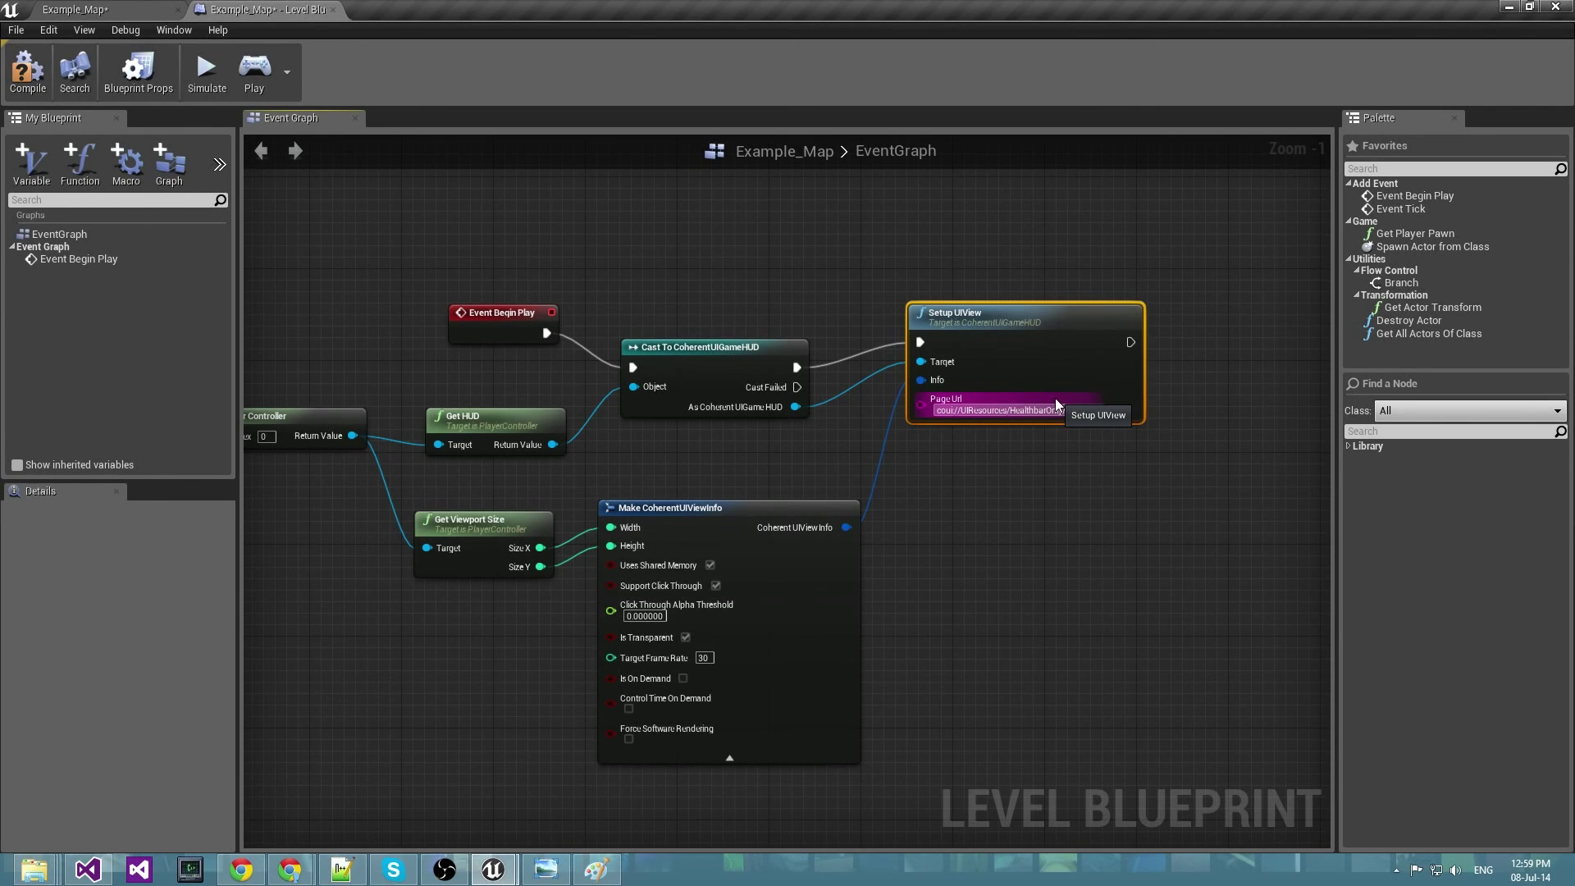
{"action": "type", "text": "ml"}
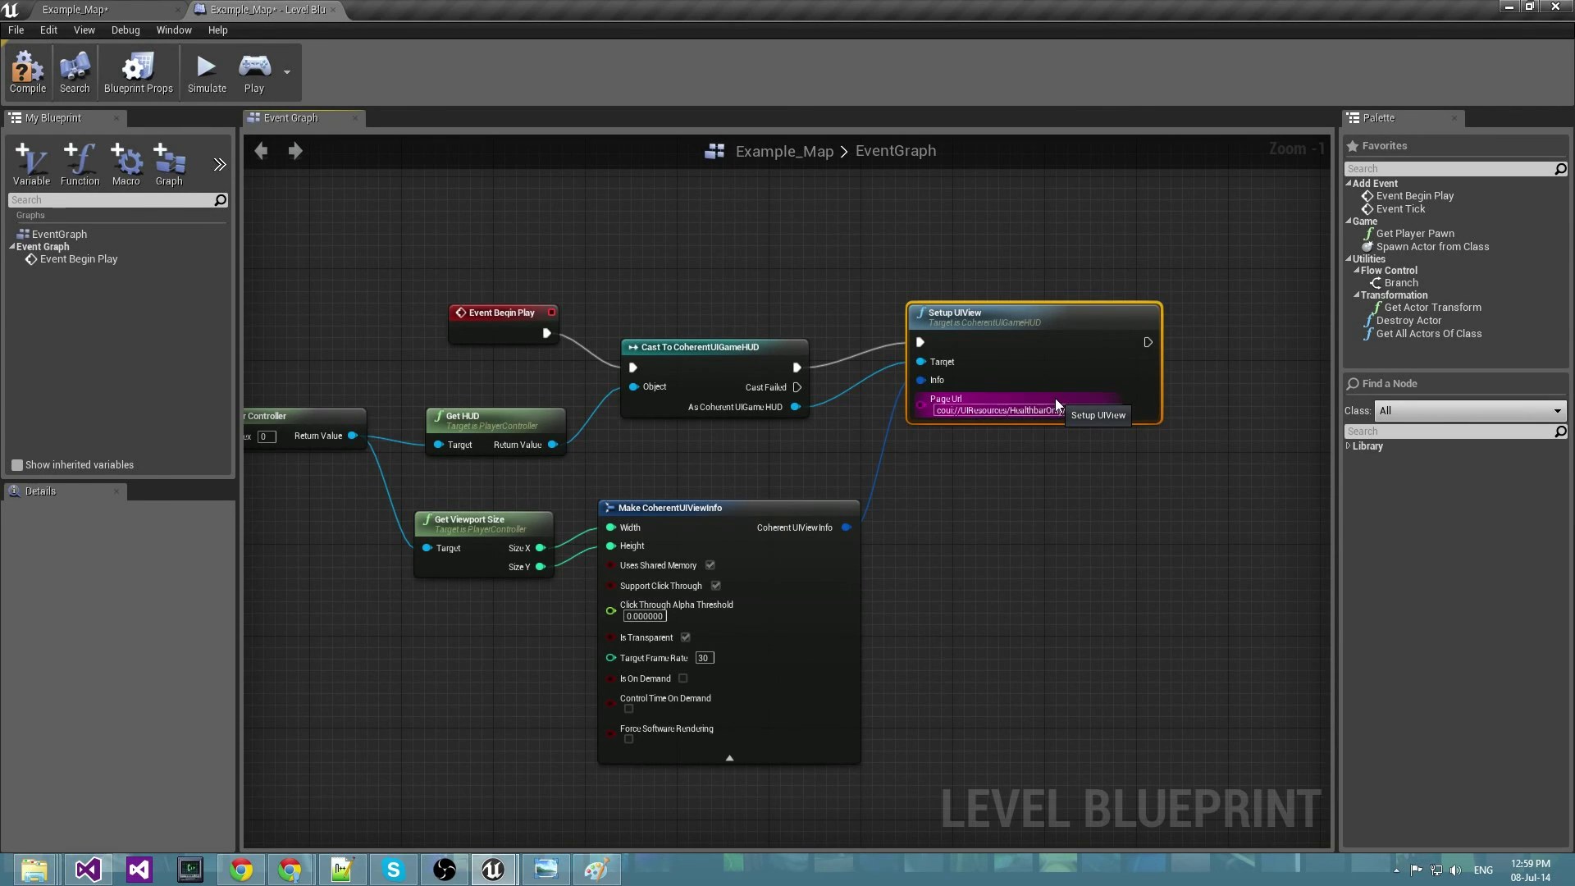
{"action": "key", "text": "Return"}
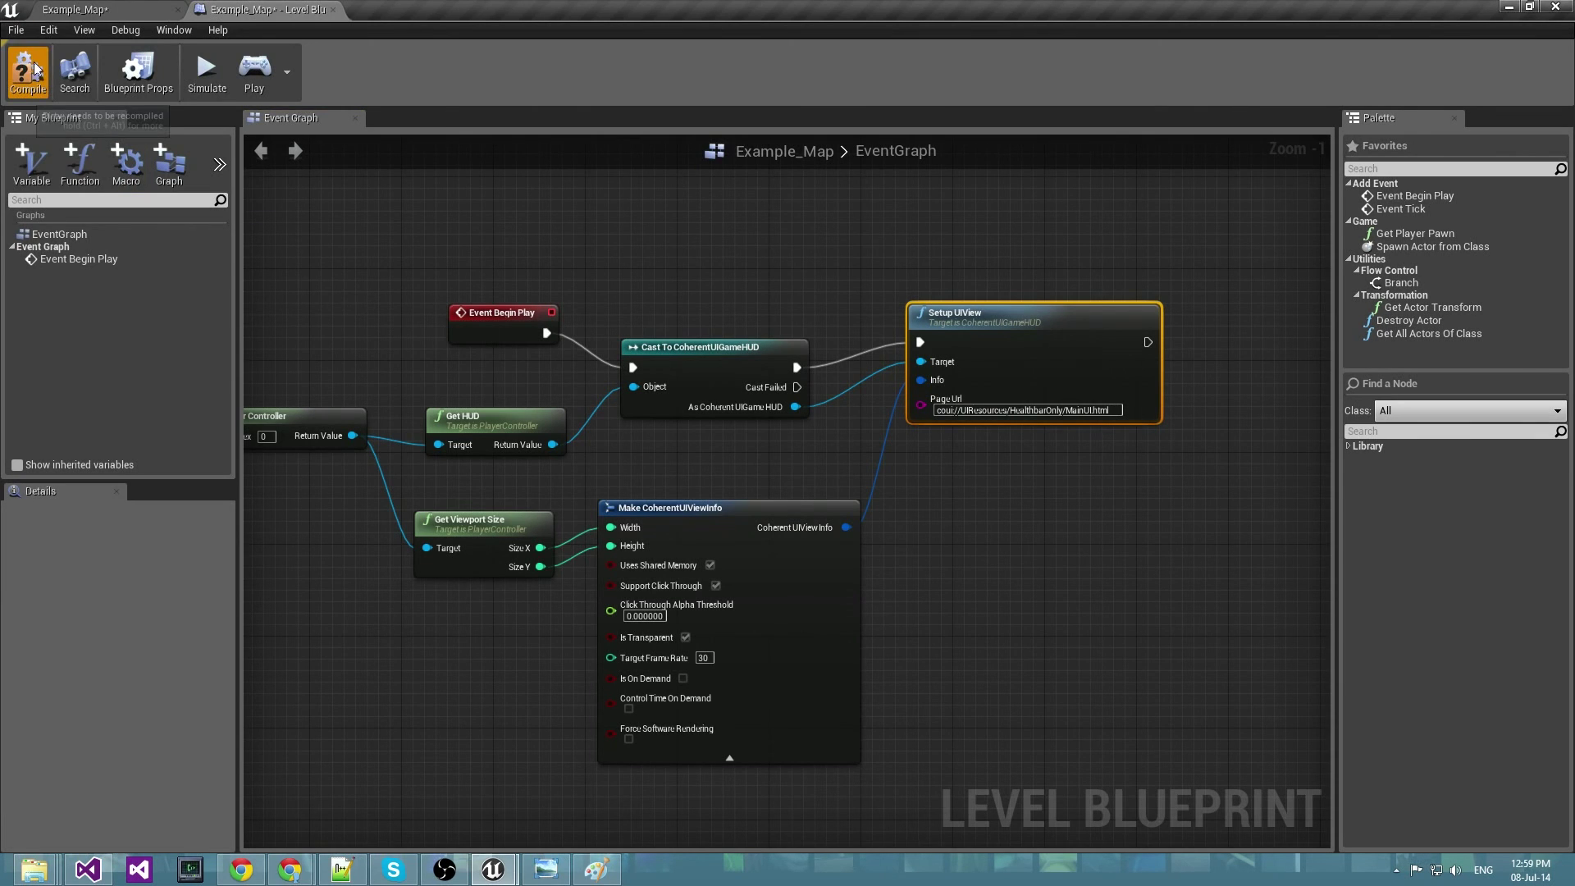
Save Example_Map and play it to check the HUD shows Shots fired 0 and HEALTH 100.
{"action": "left_click", "coordinate": [132, 10]}
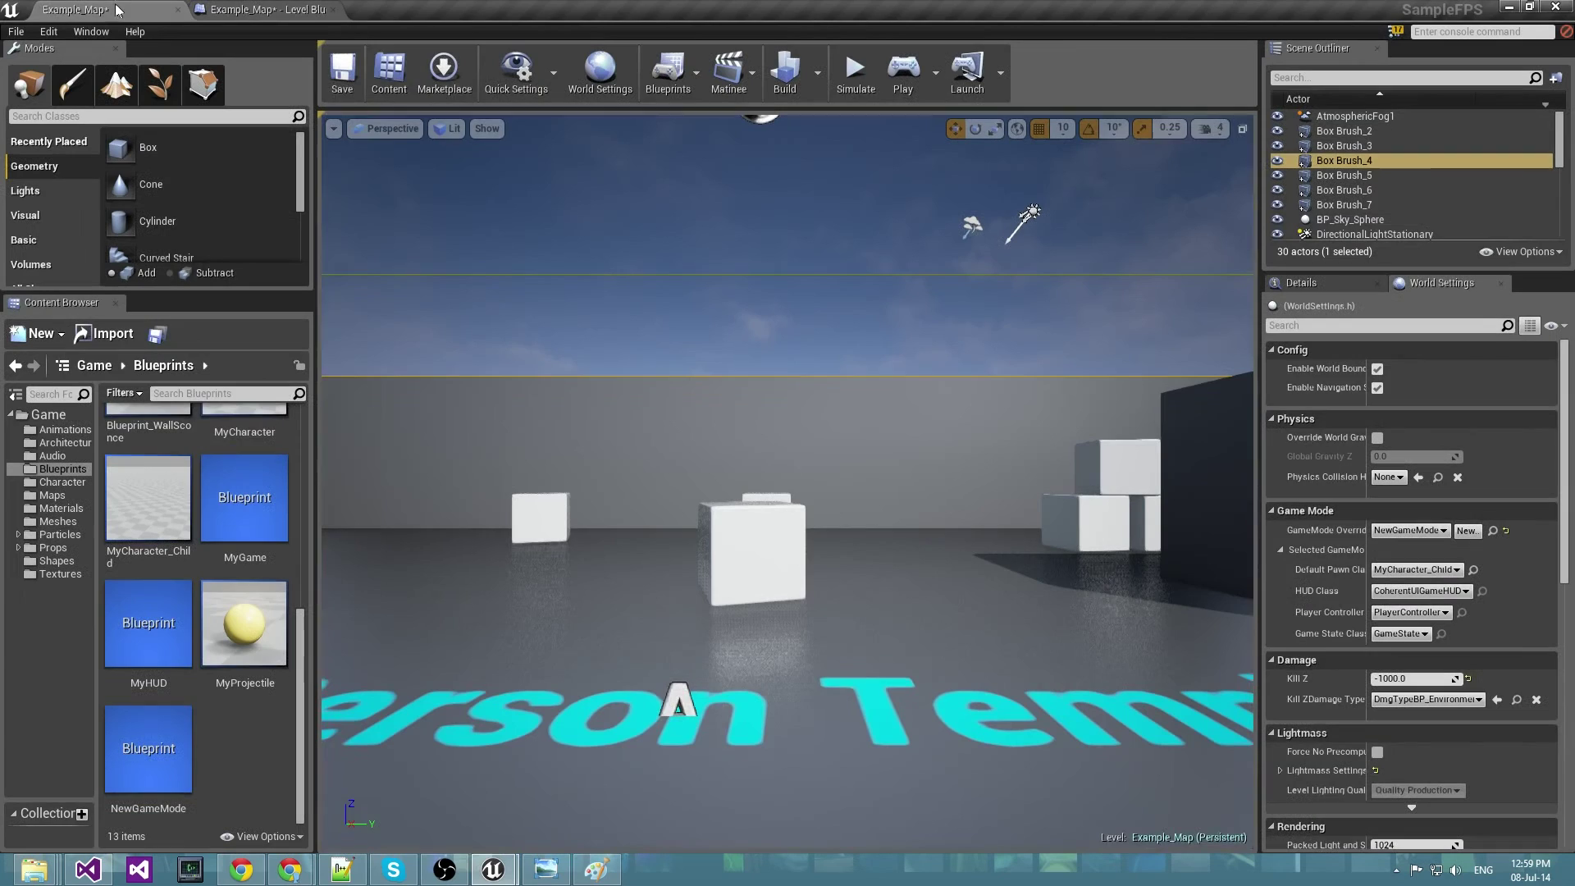
{"action": "left_click", "coordinate": [343, 72]}
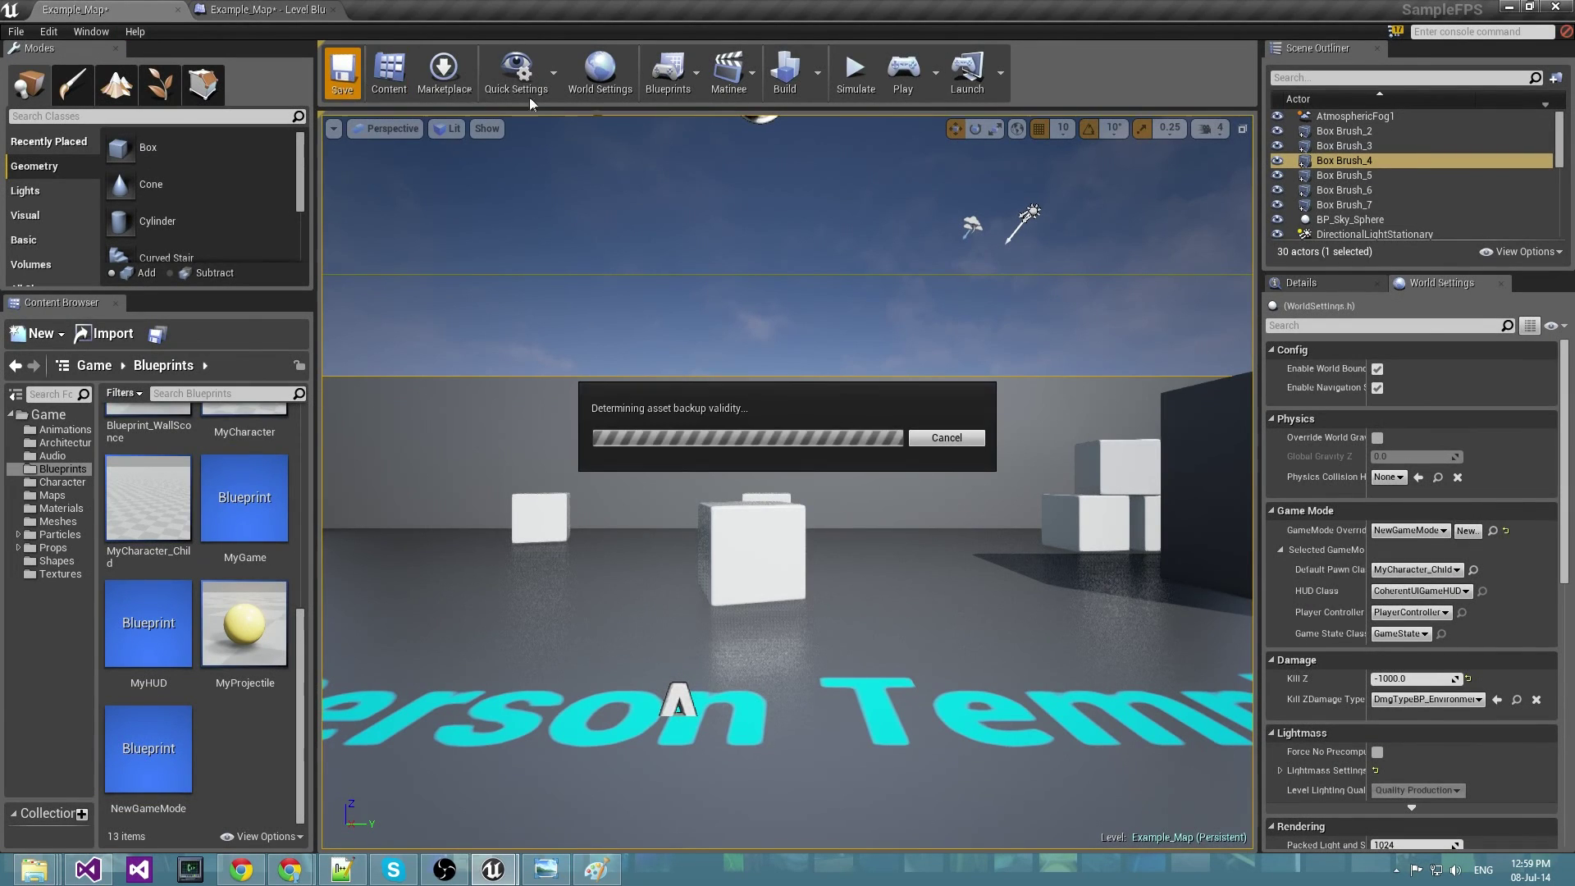
{"action": "left_click", "coordinate": [901, 73]}
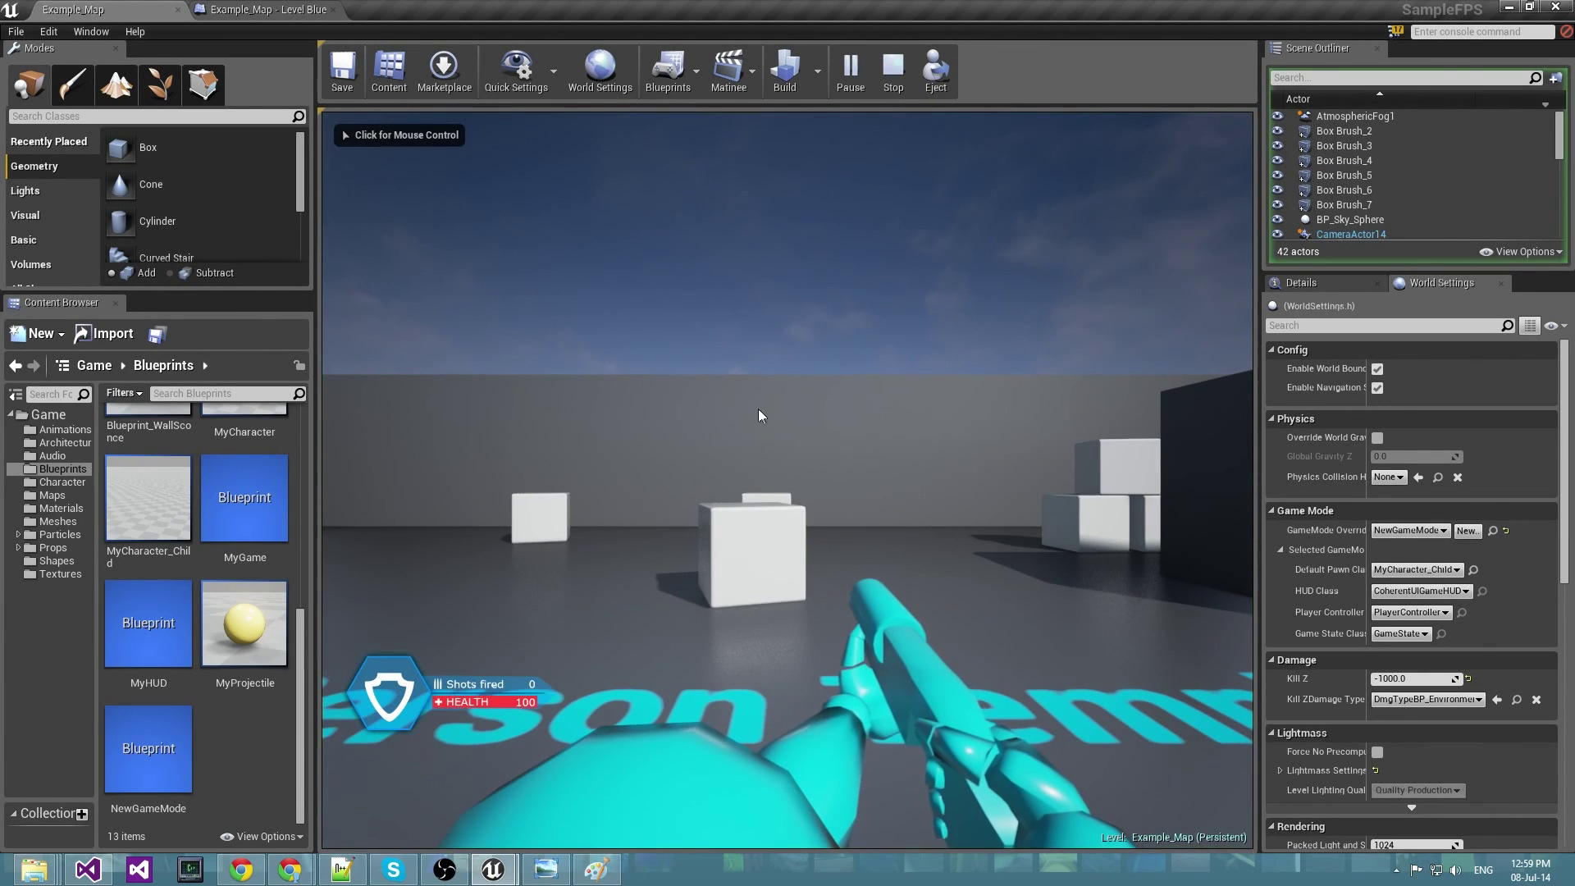